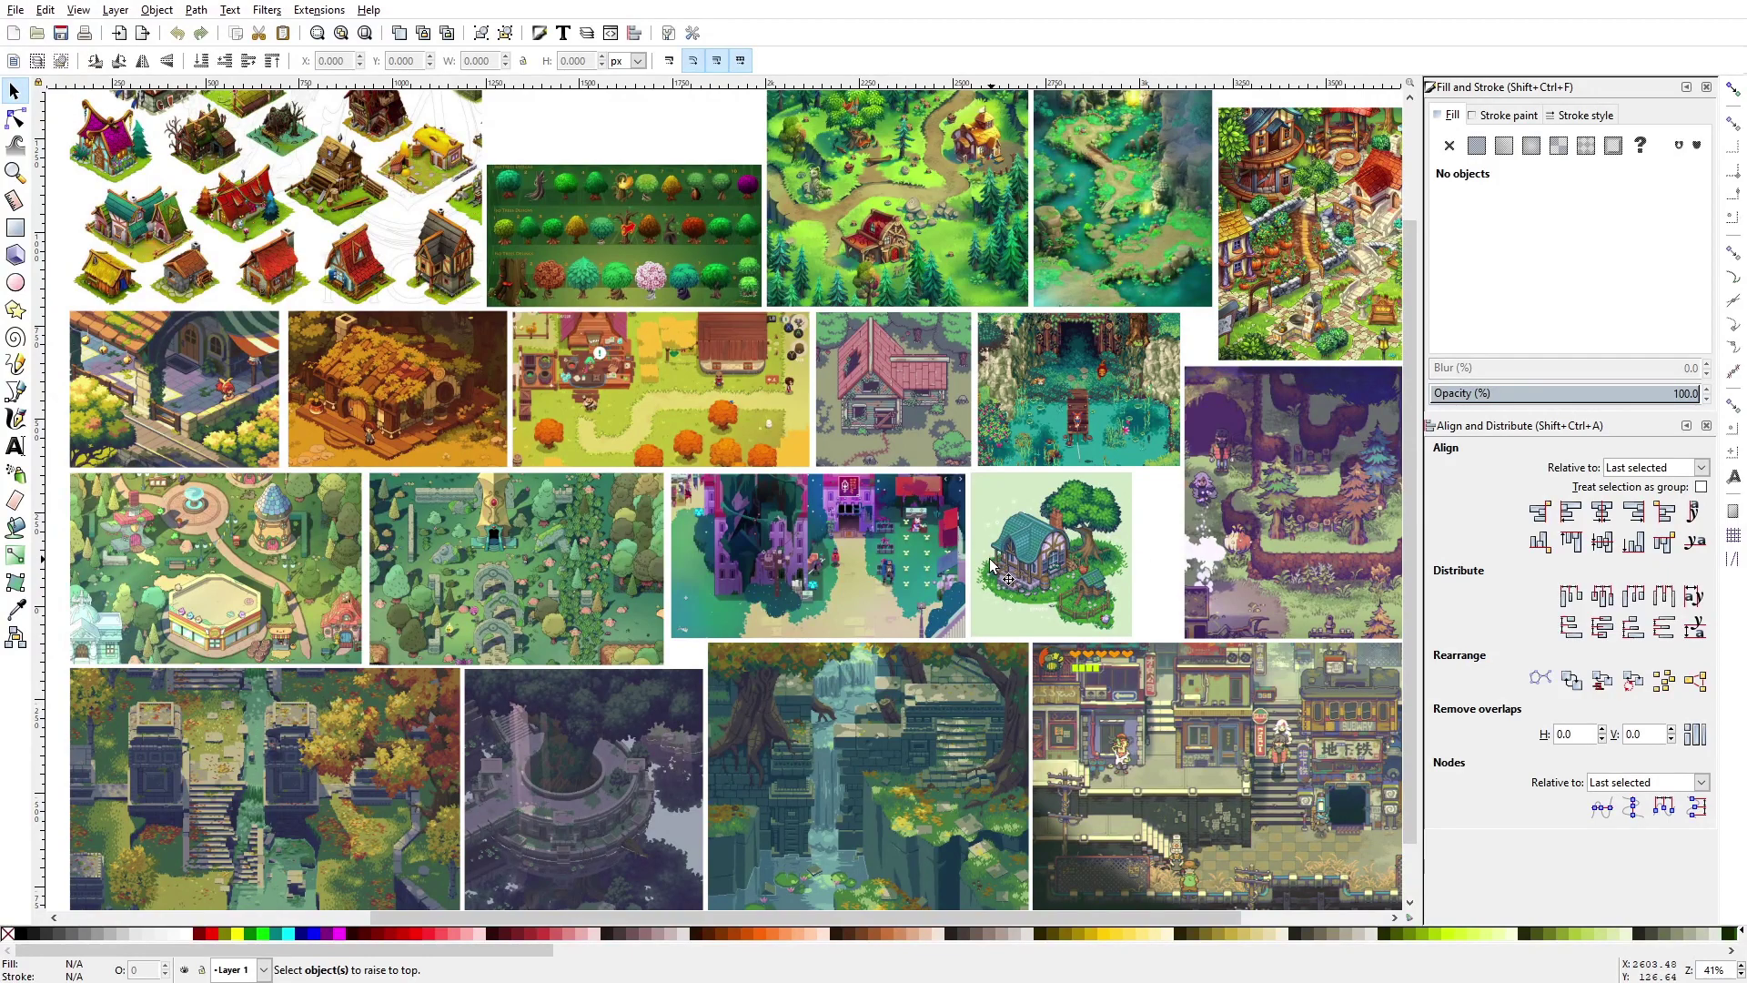
Step: Examine the game-art reference board, covering the forest ruins, autumn cottage, tree designs and forest map up close and the whole collection
middle_click_drag(991, 564, 980, 528)
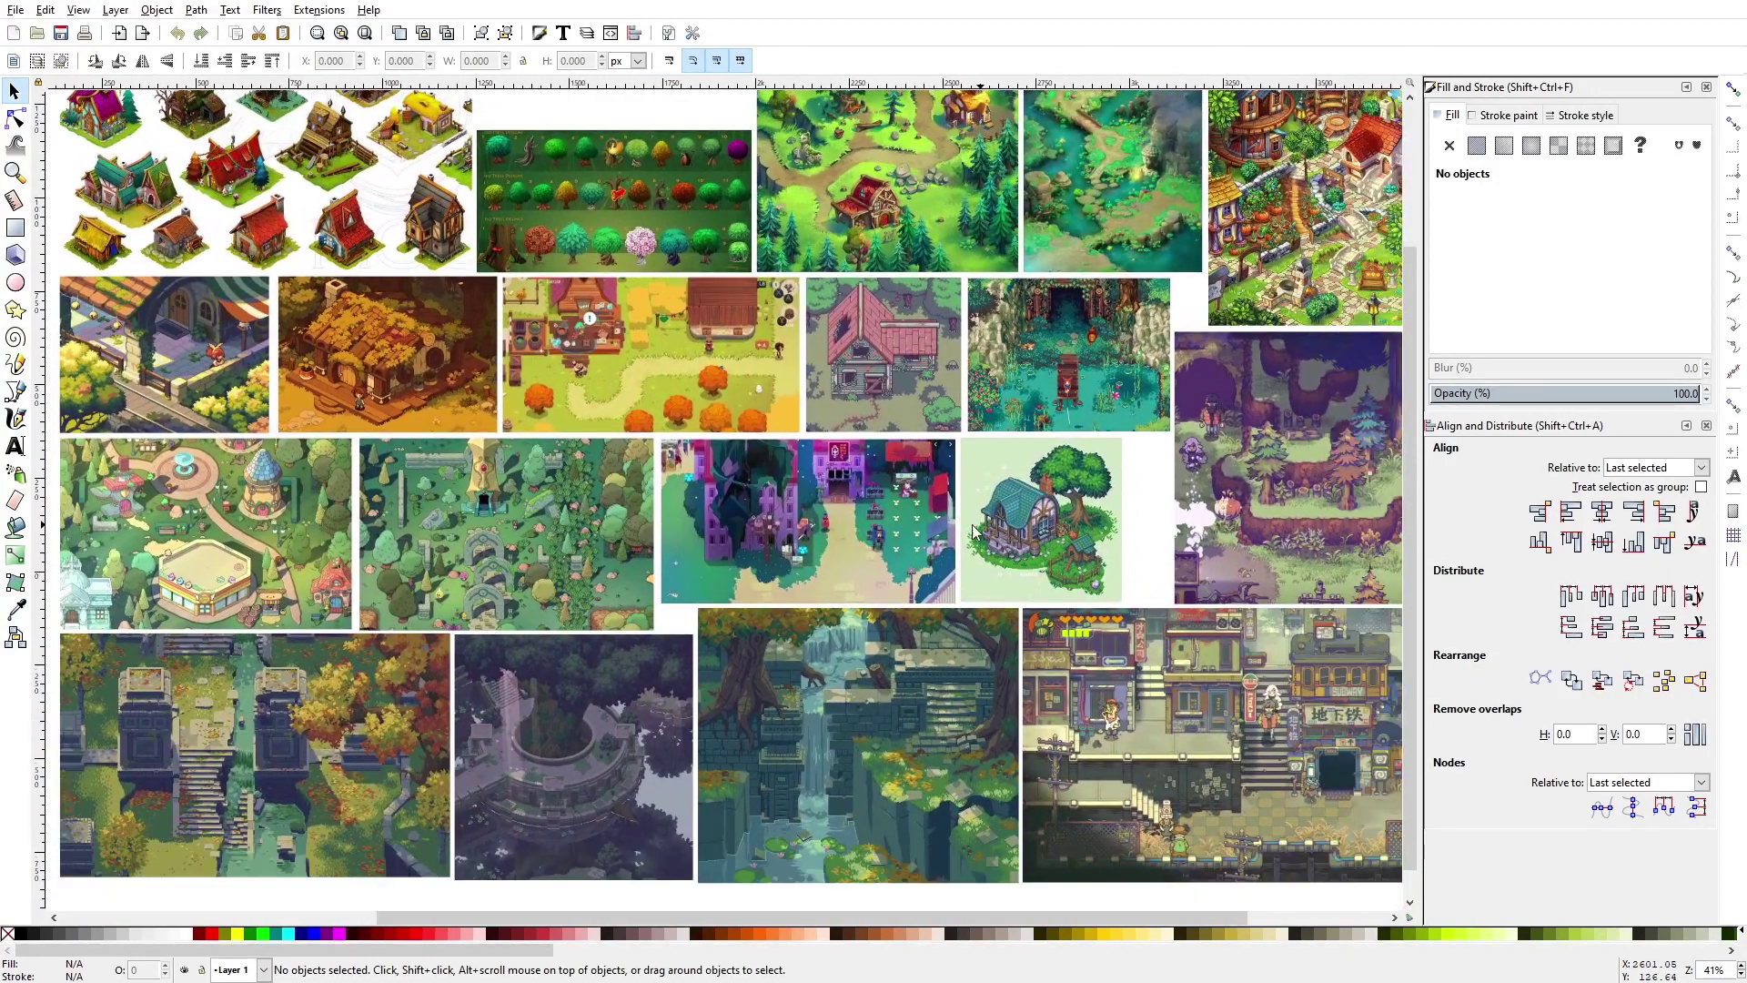
scroll(564, 520, "up", 3, "ctrl")
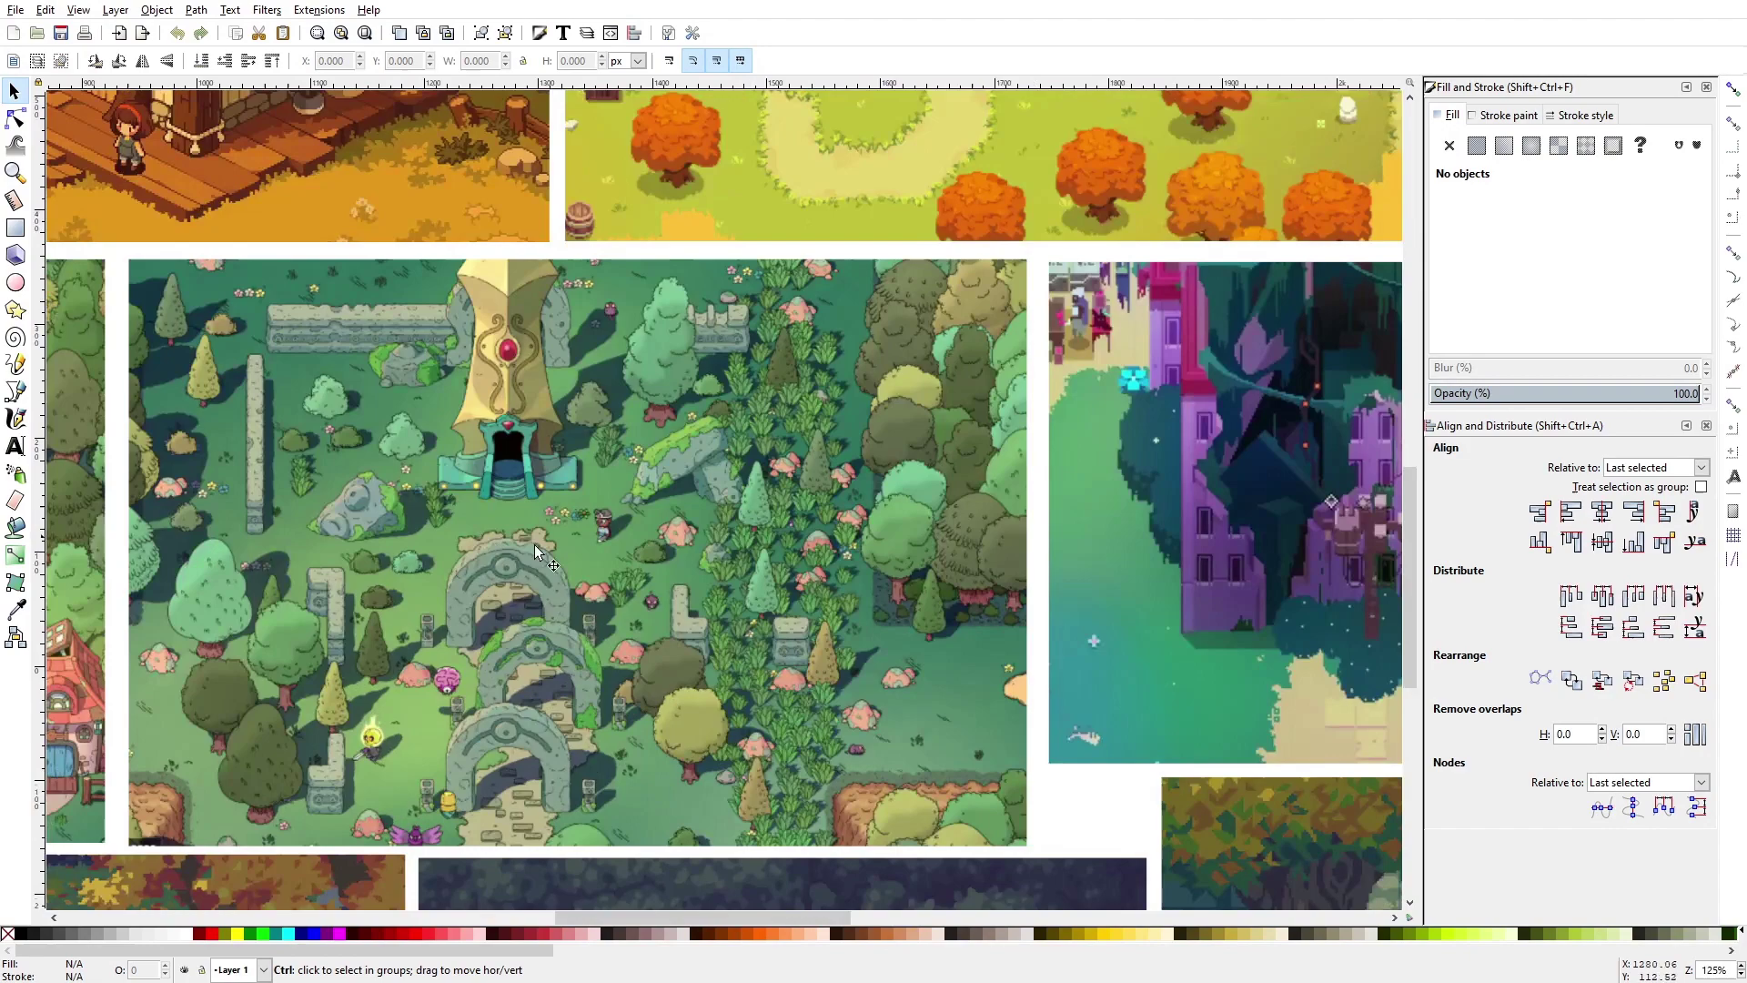
scroll(888, 606, "down", 4, "ctrl")
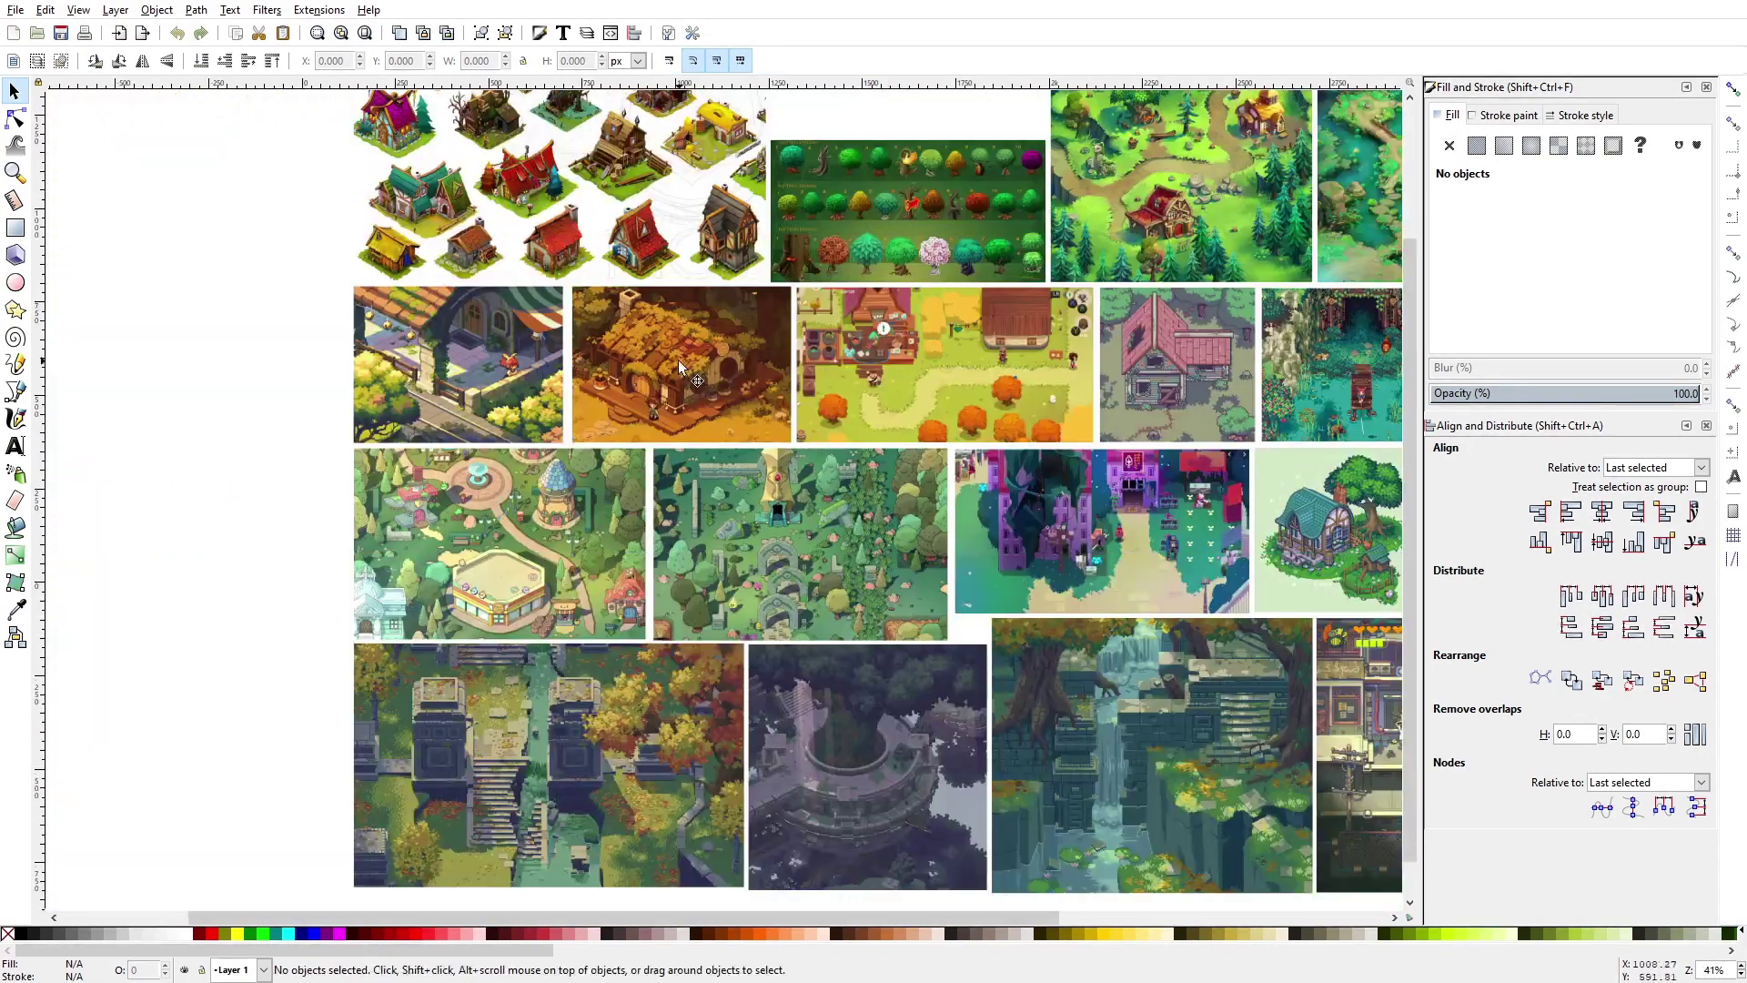
scroll(679, 359, "up", 5, "ctrl")
scroll(774, 433, "down", 4, "ctrl")
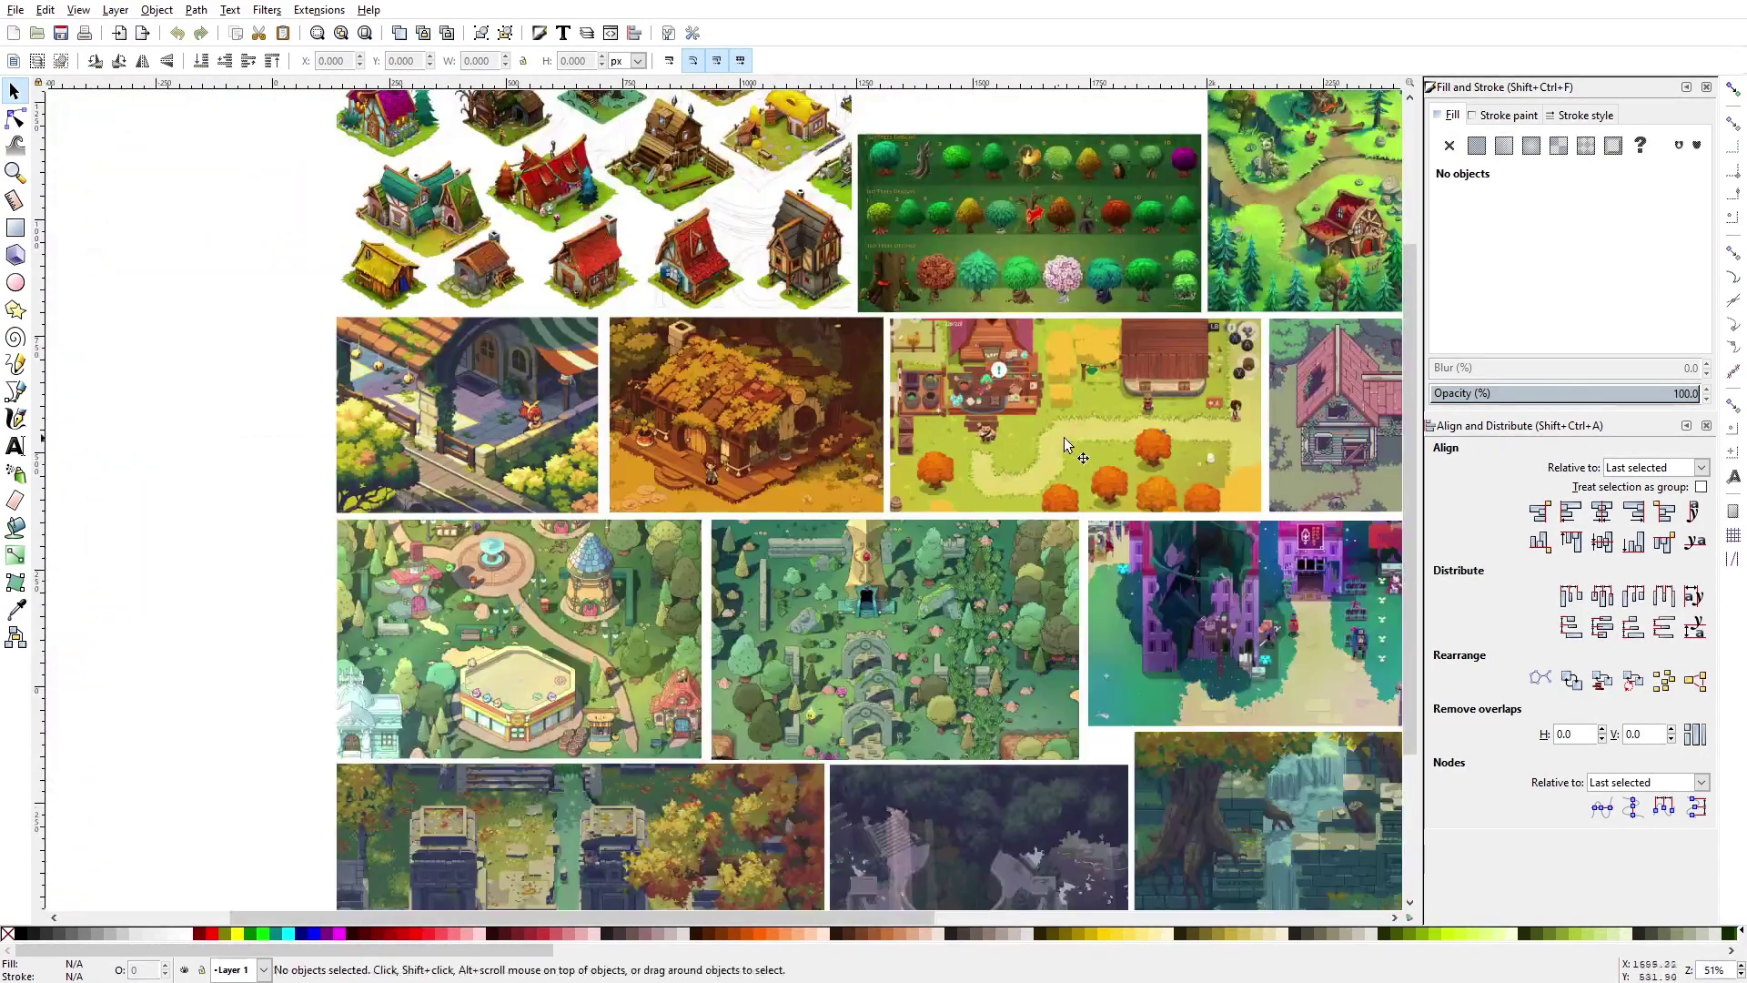
scroll(885, 341, "up", 3, "ctrl")
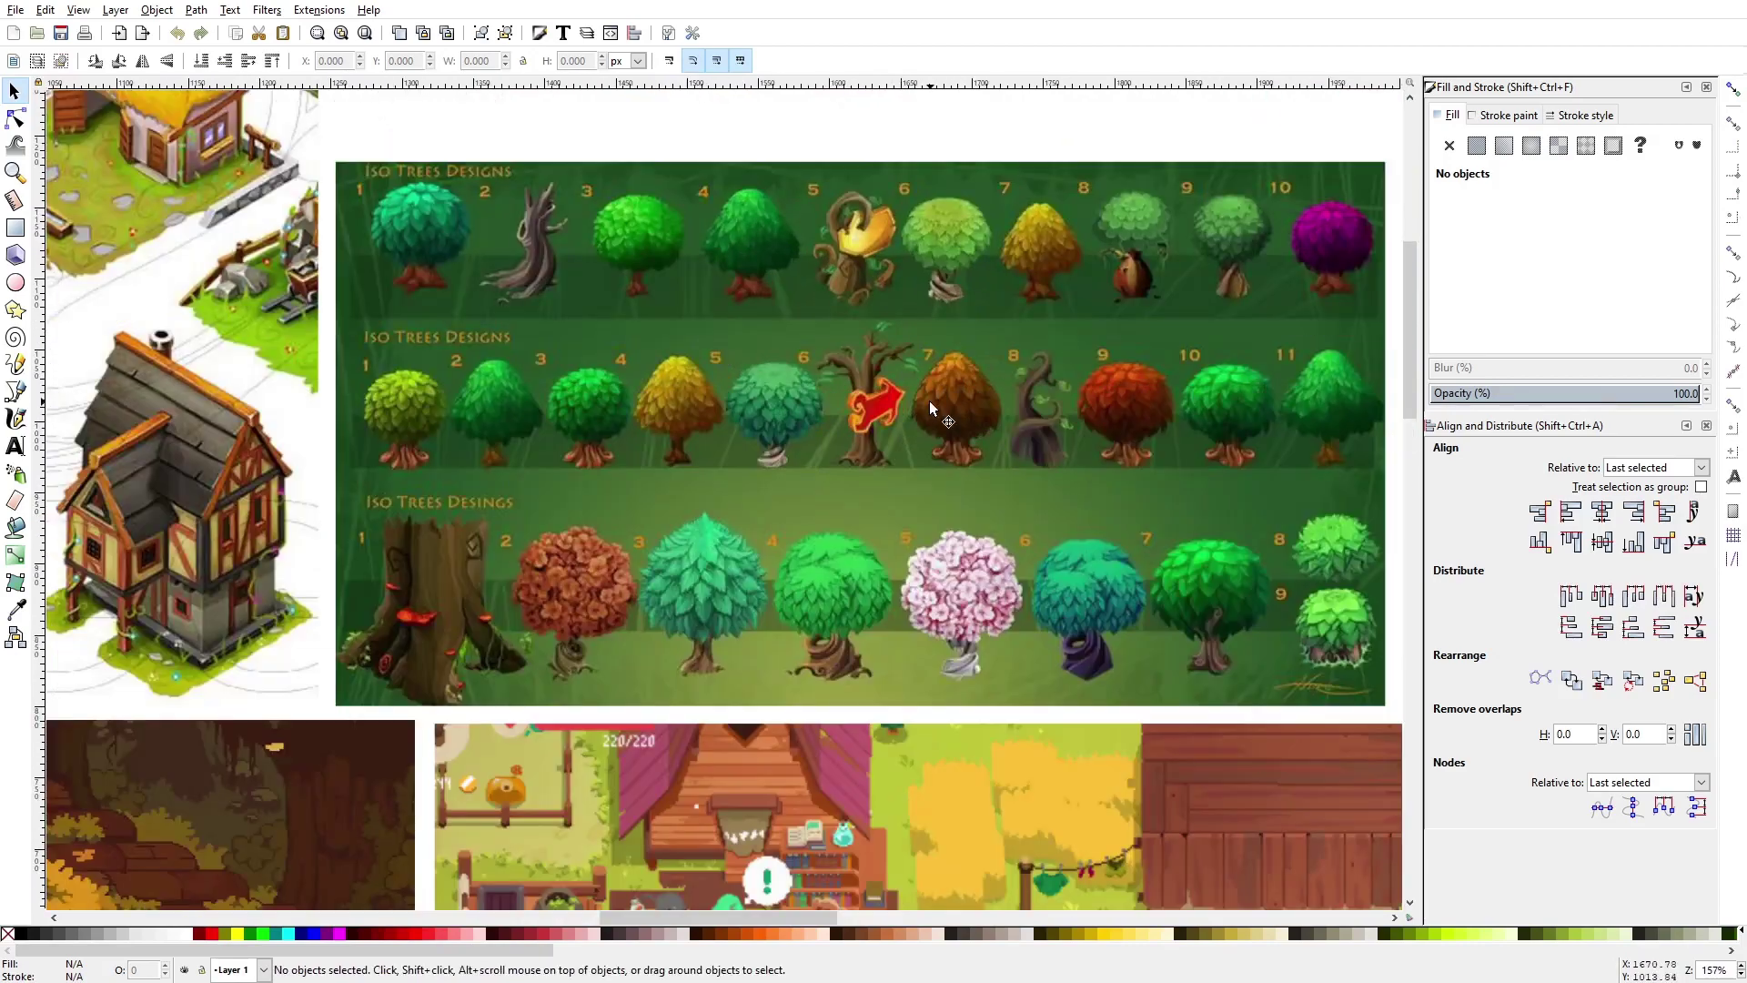
scroll(930, 400, "down", 3, "ctrl")
middle_click_drag(1131, 452, 693, 516)
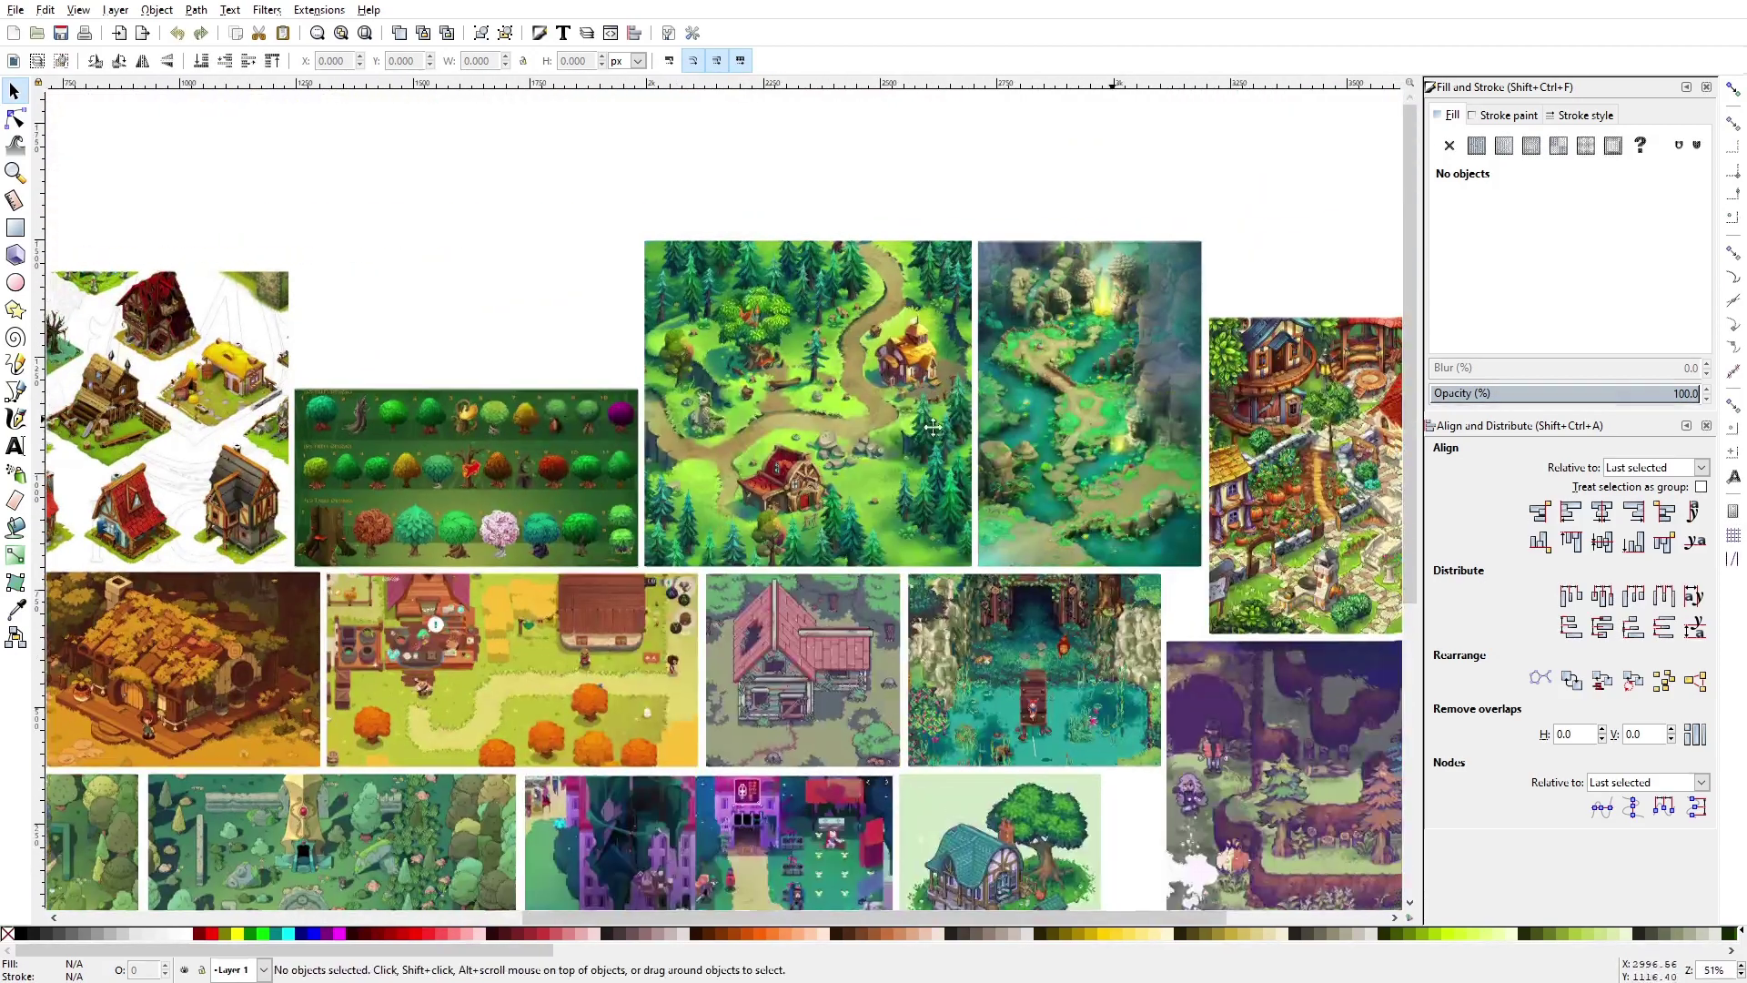
middle_click_drag(1291, 445, 967, 453)
scroll(466, 382, "up", 2, "ctrl")
scroll(461, 407, "up", 1, "ctrl")
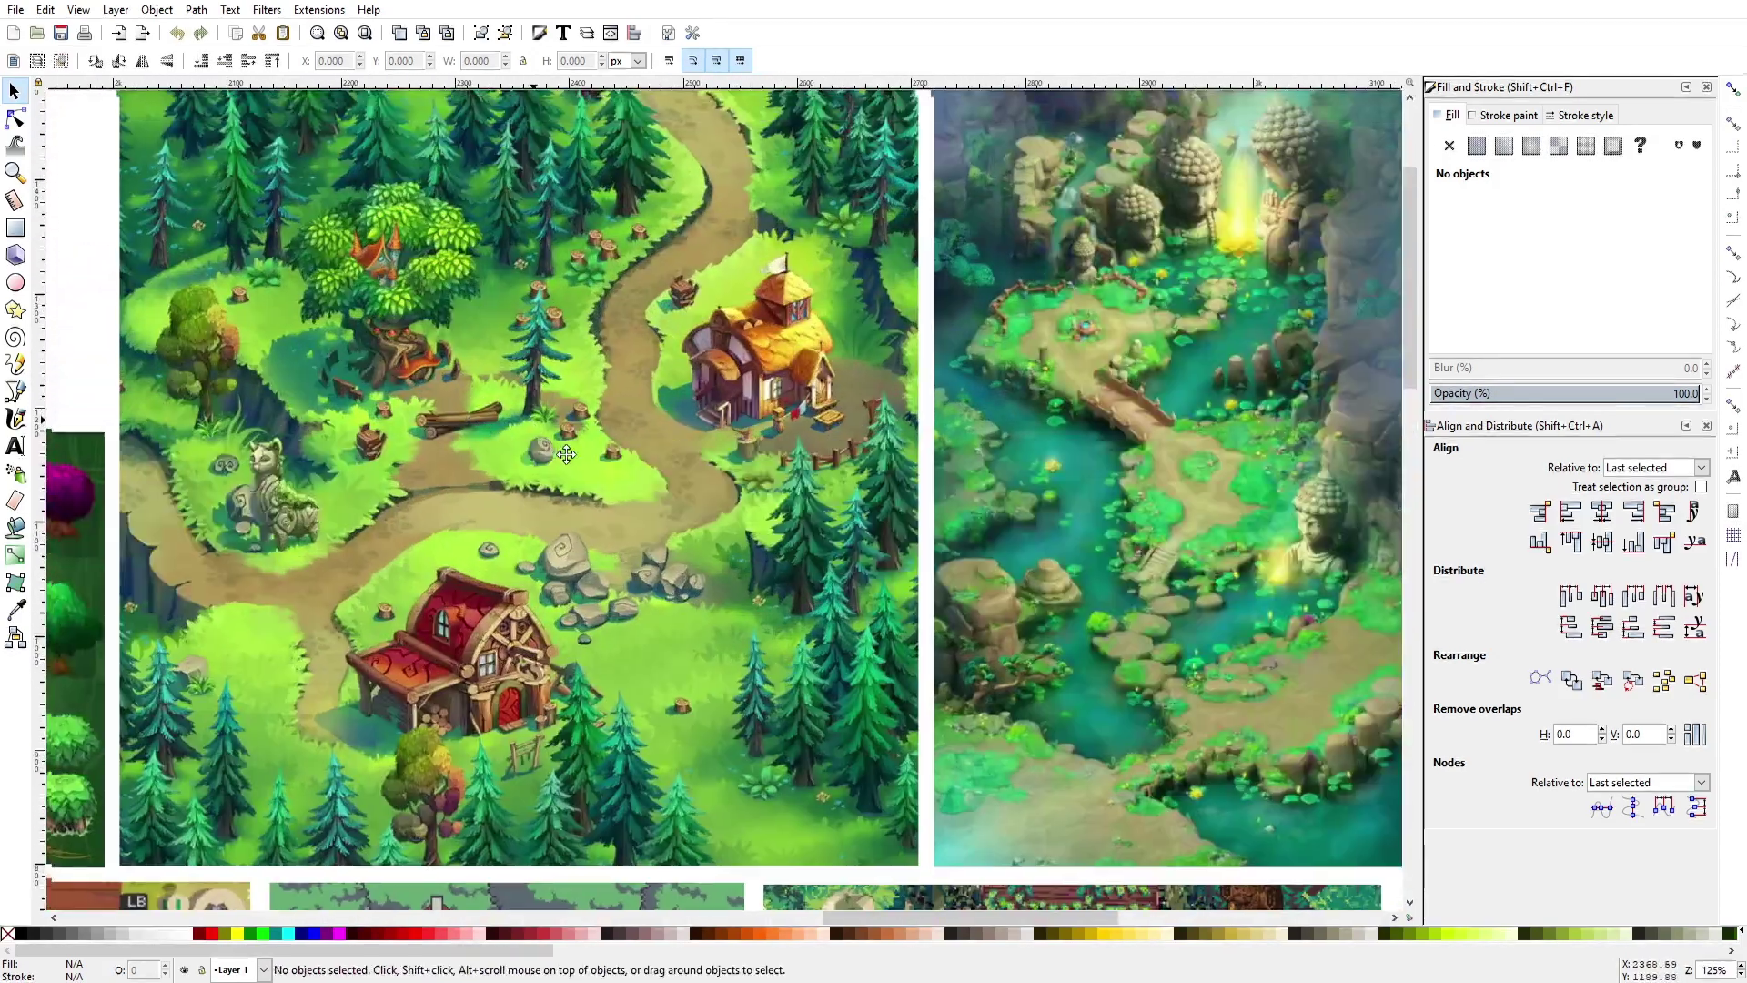
scroll(831, 457, "down", 3, "ctrl")
scroll(827, 460, "down", 2, "ctrl")
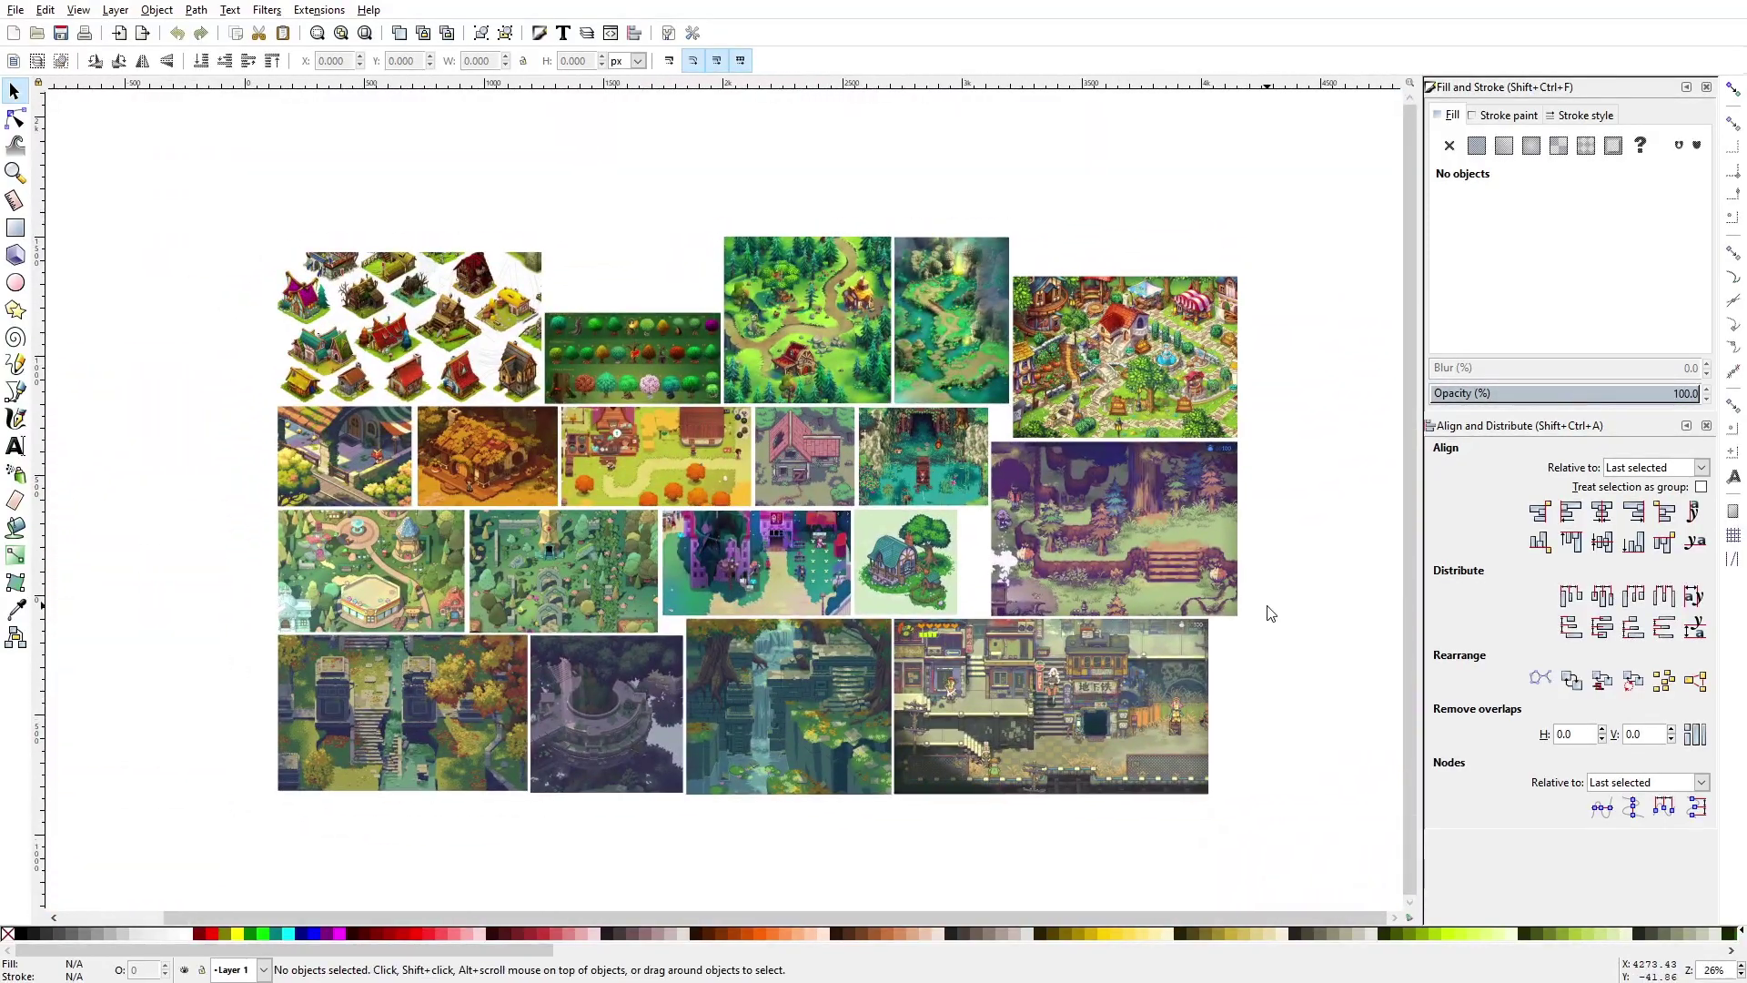
scroll(1268, 609, "up", 1, "ctrl")
scroll(806, 607, "up", 1, "ctrl")
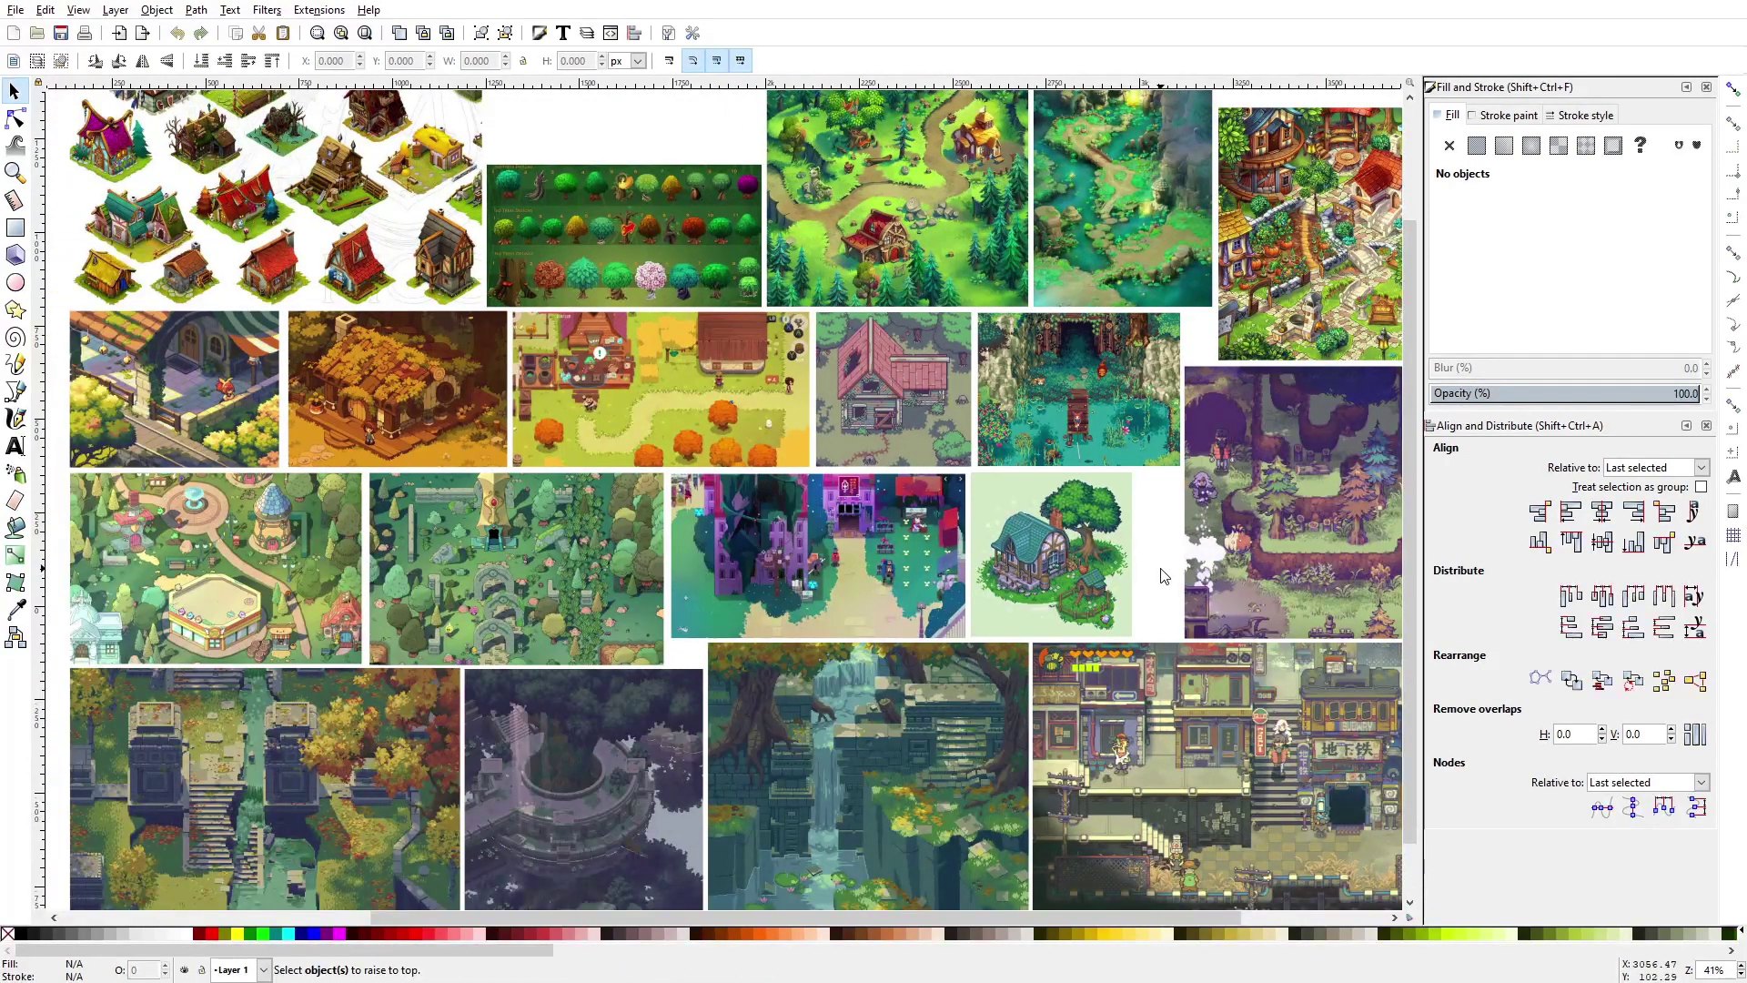
Step: Compare the forest ruins, the autumn cottage and the Iso Trees Designs sheet again in close-up
scroll(993, 522, "down", 1)
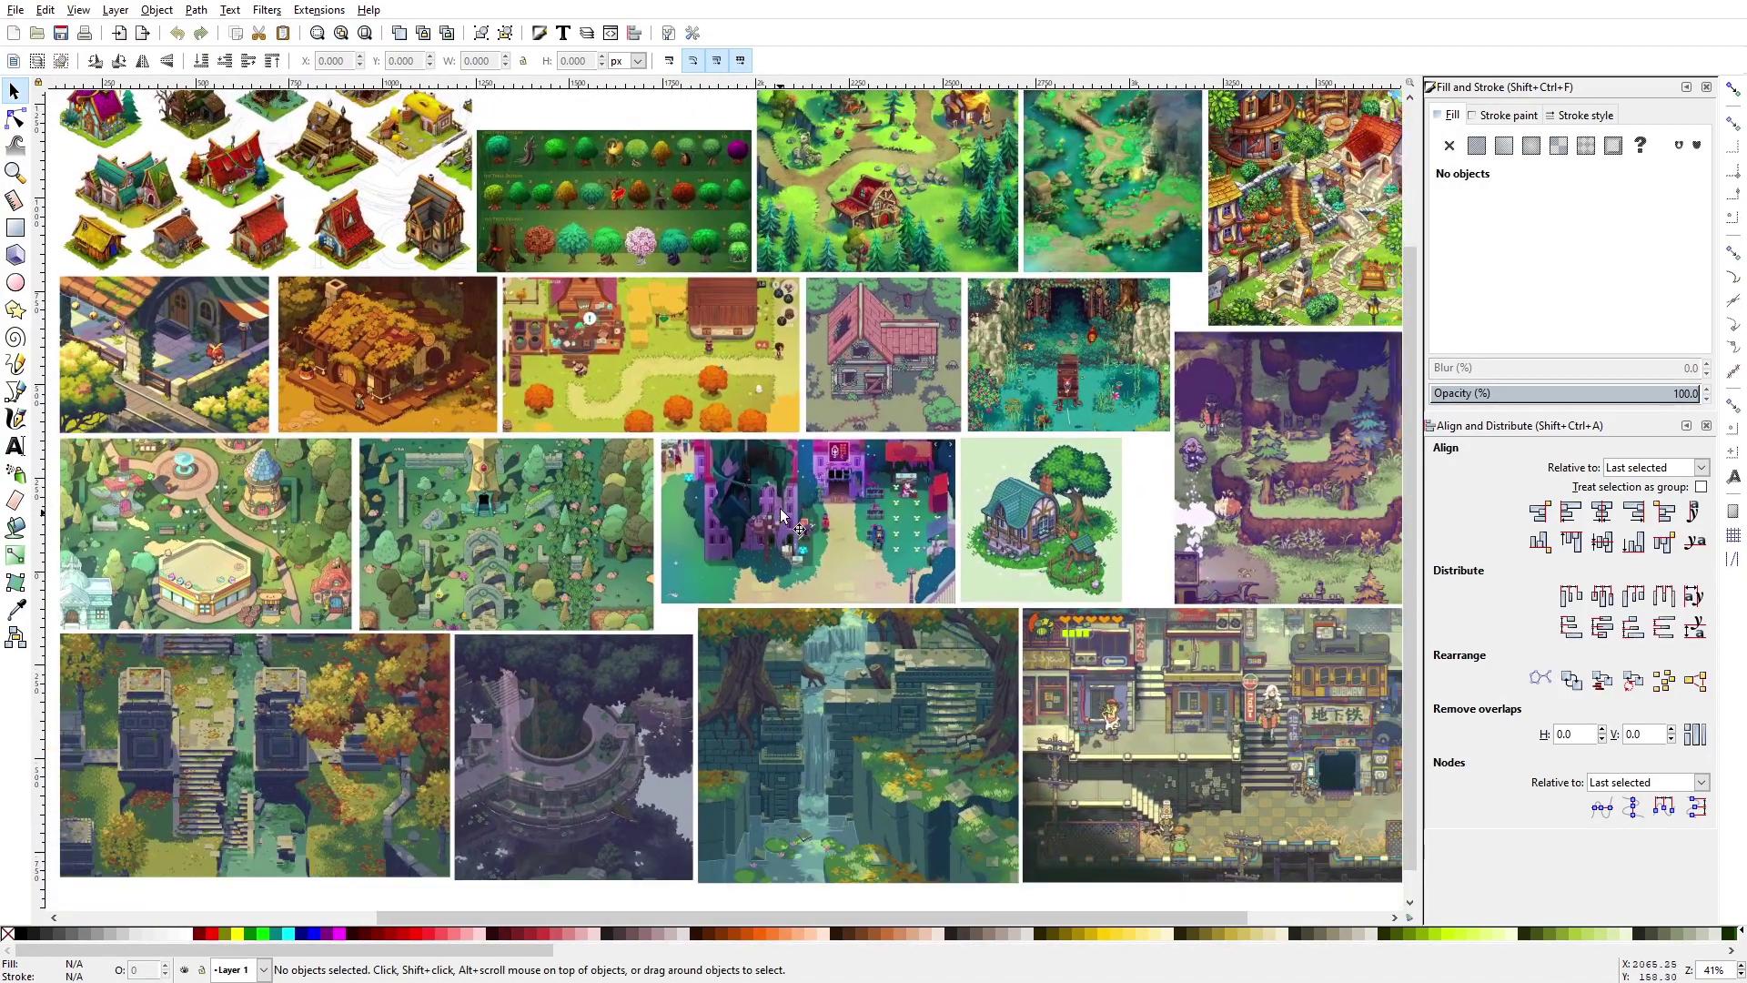
scroll(498, 532, "up", 2, "ctrl")
scroll(471, 524, "up", 2, "ctrl")
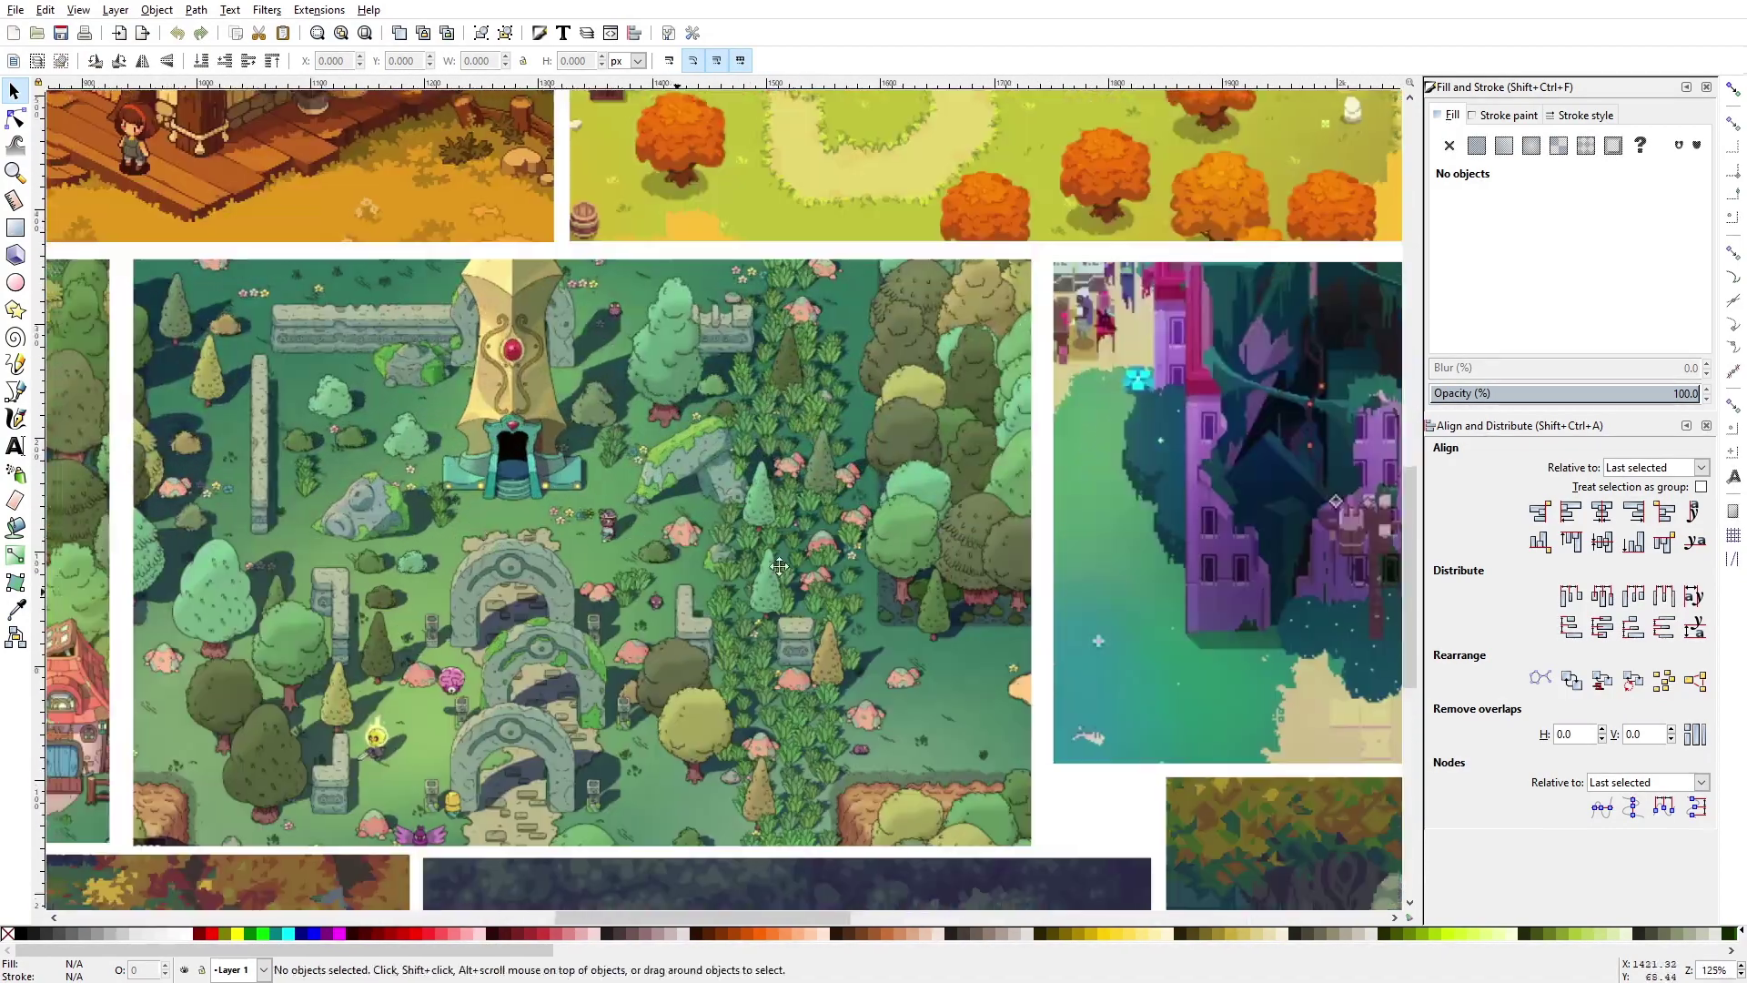
middle_click_drag(784, 631, 887, 606)
scroll(855, 550, "down", 2, "ctrl")
scroll(854, 549, "down", 2, "ctrl")
scroll(679, 358, "up", 6, "ctrl")
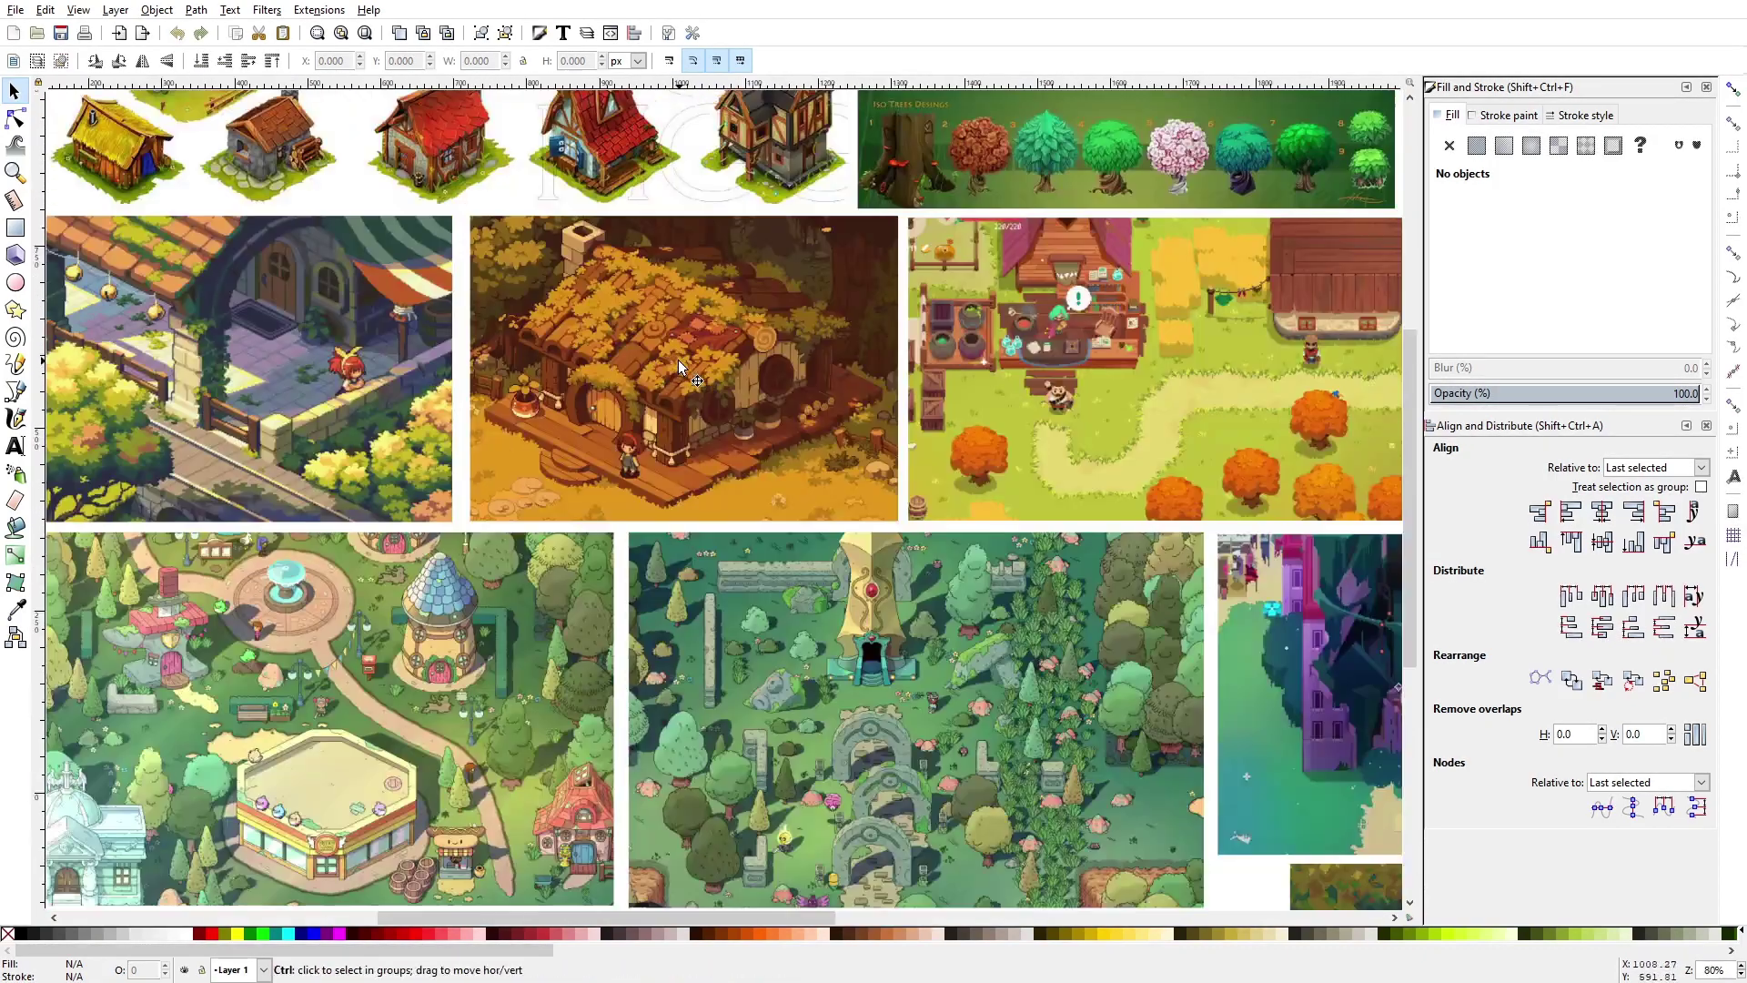
scroll(774, 434, "down", 4, "ctrl")
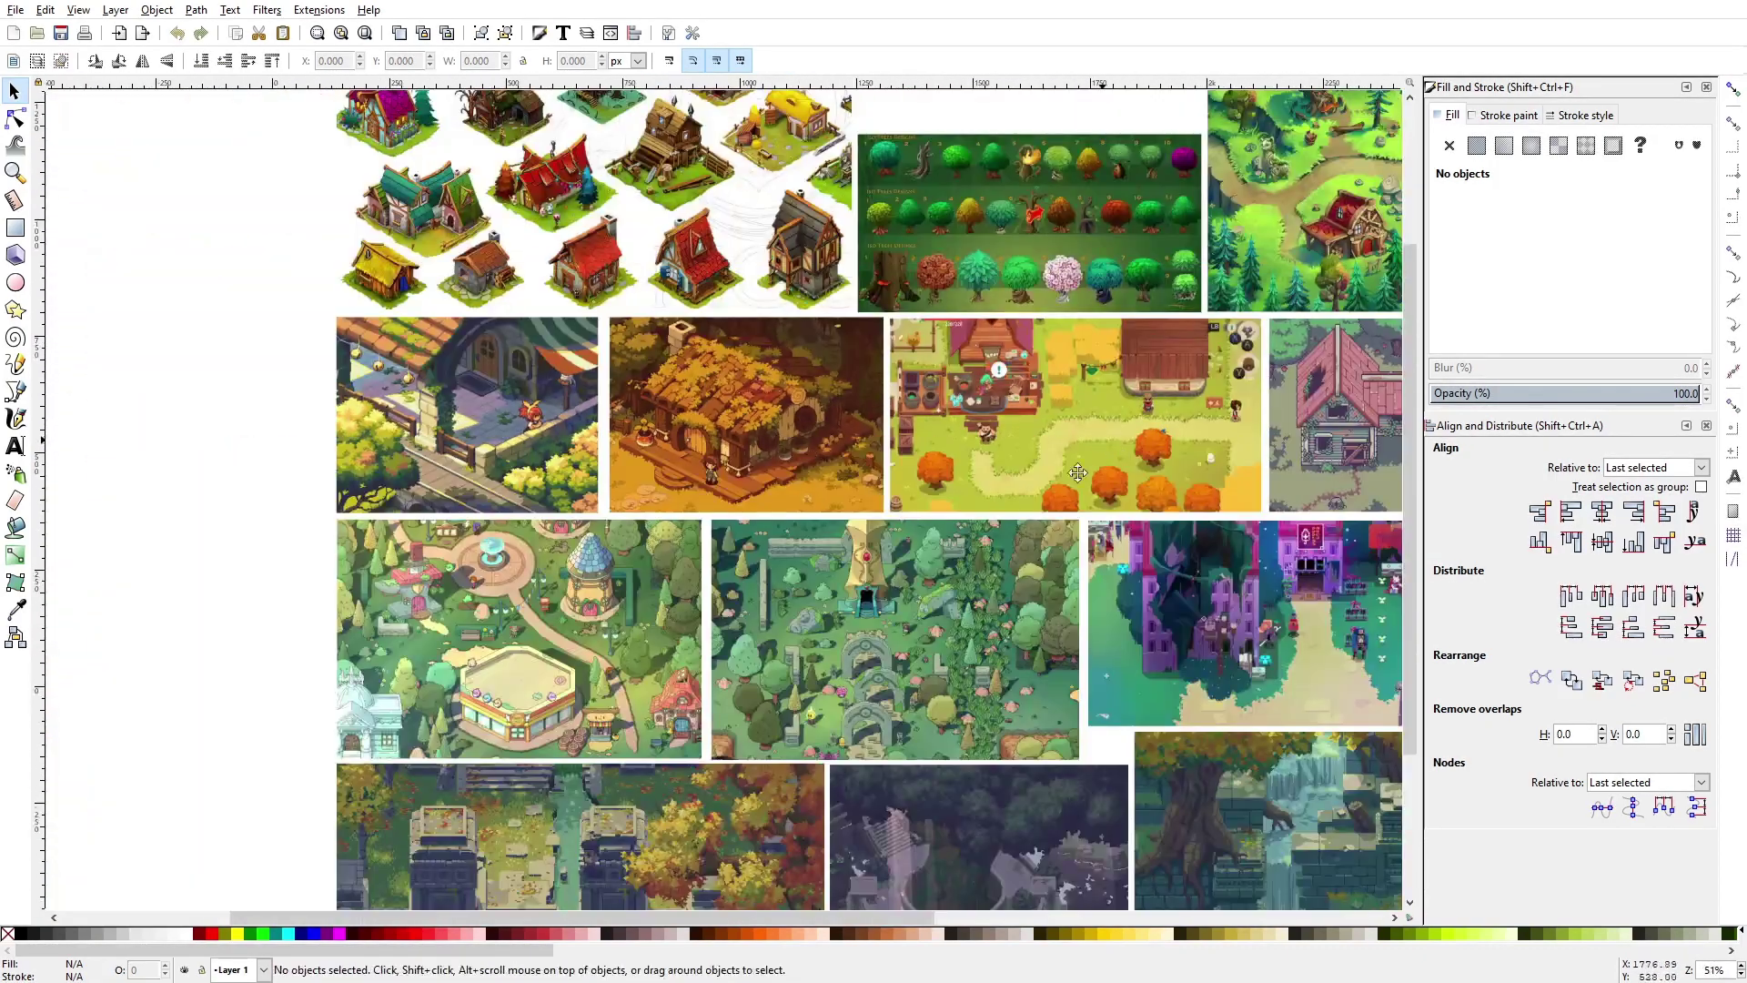
scroll(881, 337, "up", 3, "ctrl")
scroll(903, 368, "up", 2, "ctrl")
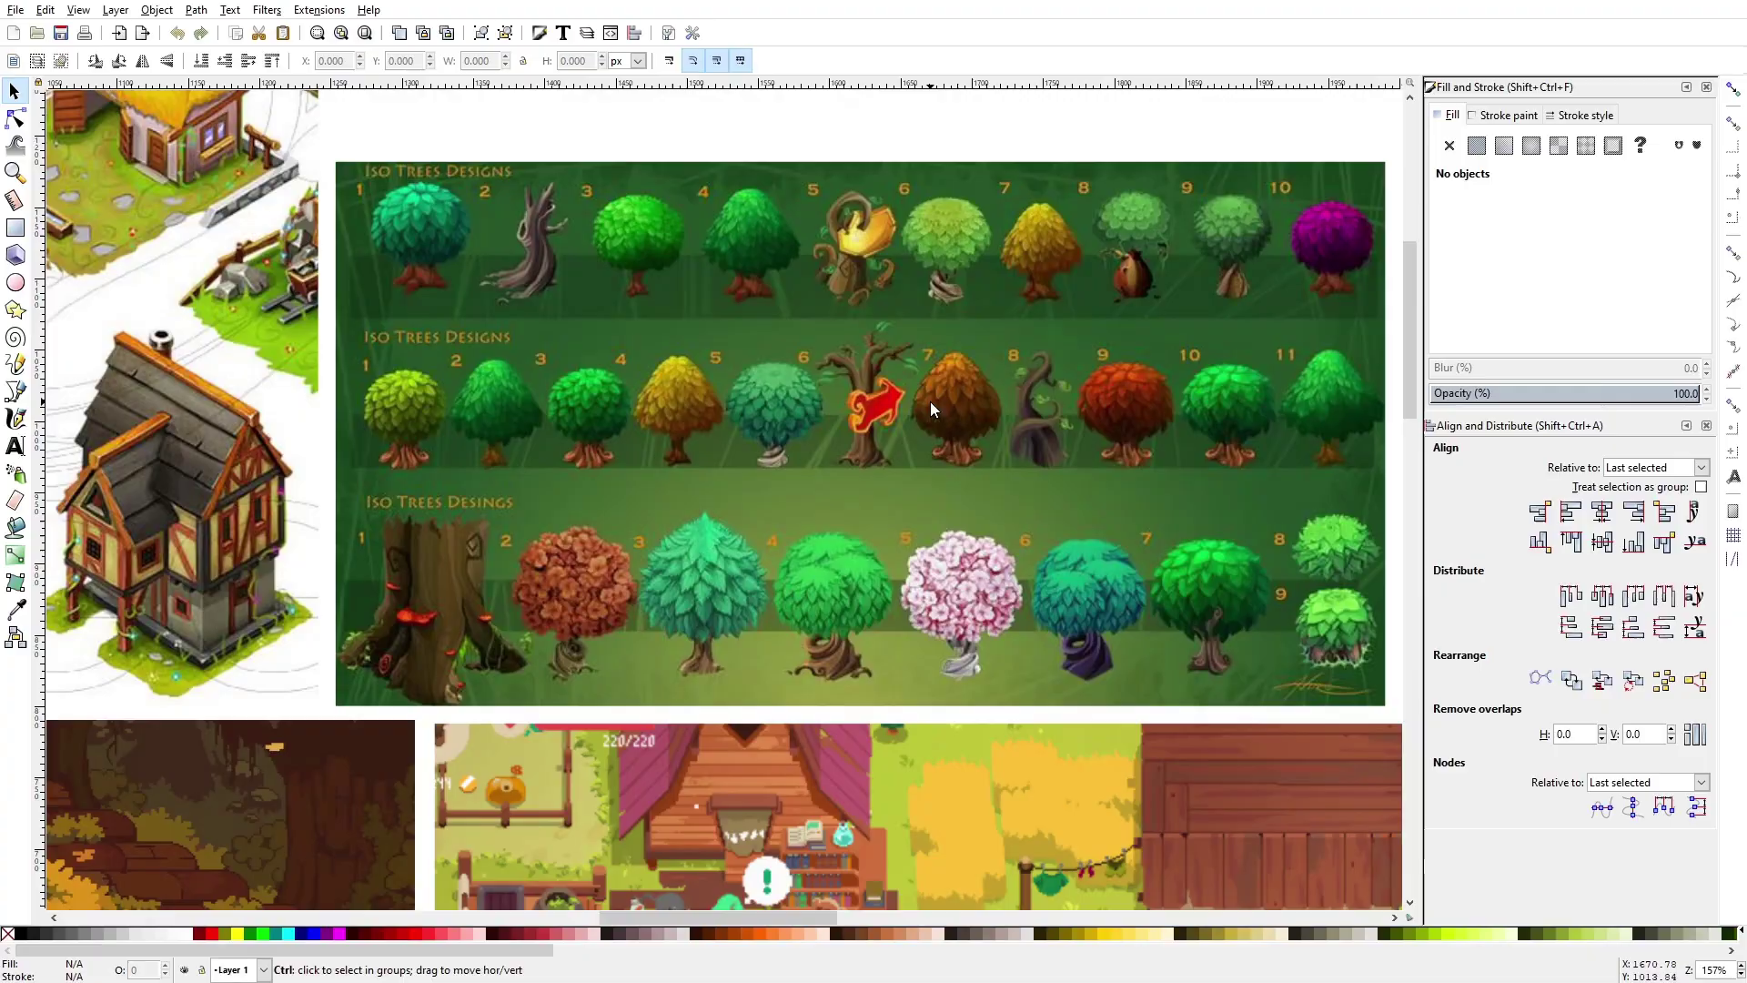
scroll(930, 401, "down", 5, "ctrl")
middle_click_drag(1131, 452, 700, 519)
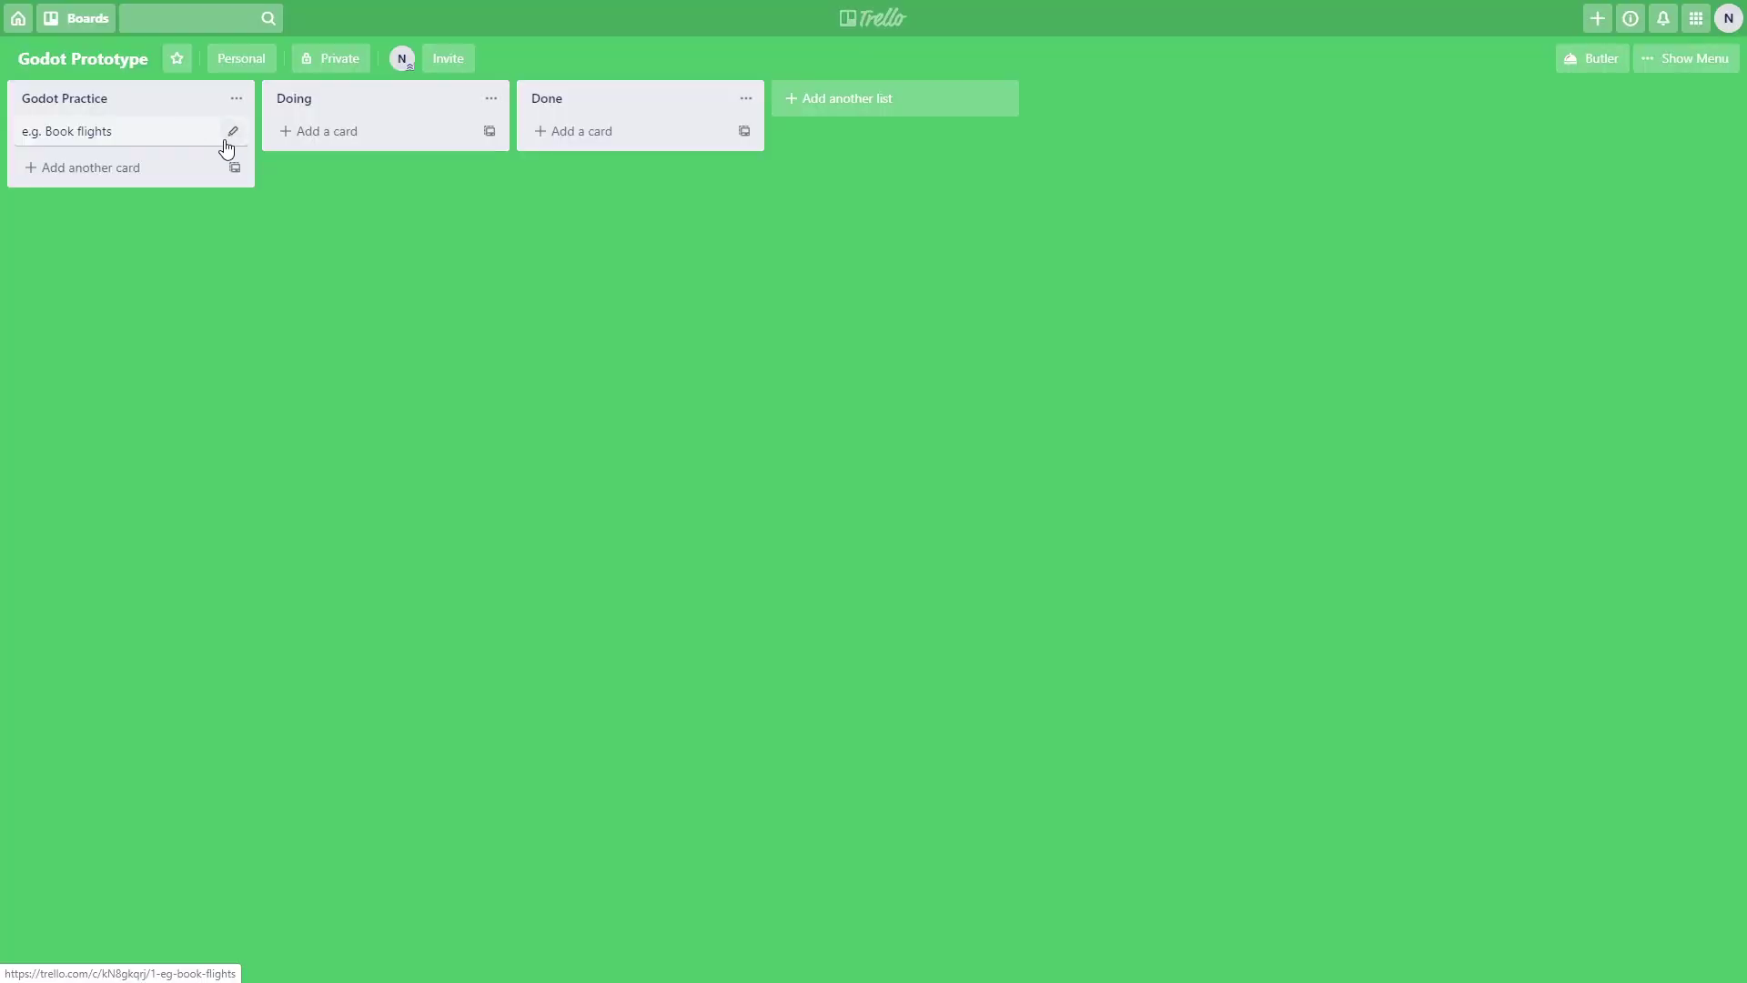
Step: In Trello, rename the "e.g. Book flights" card in the Godot Practice list as "Create prototype scene"
left_click(227, 130)
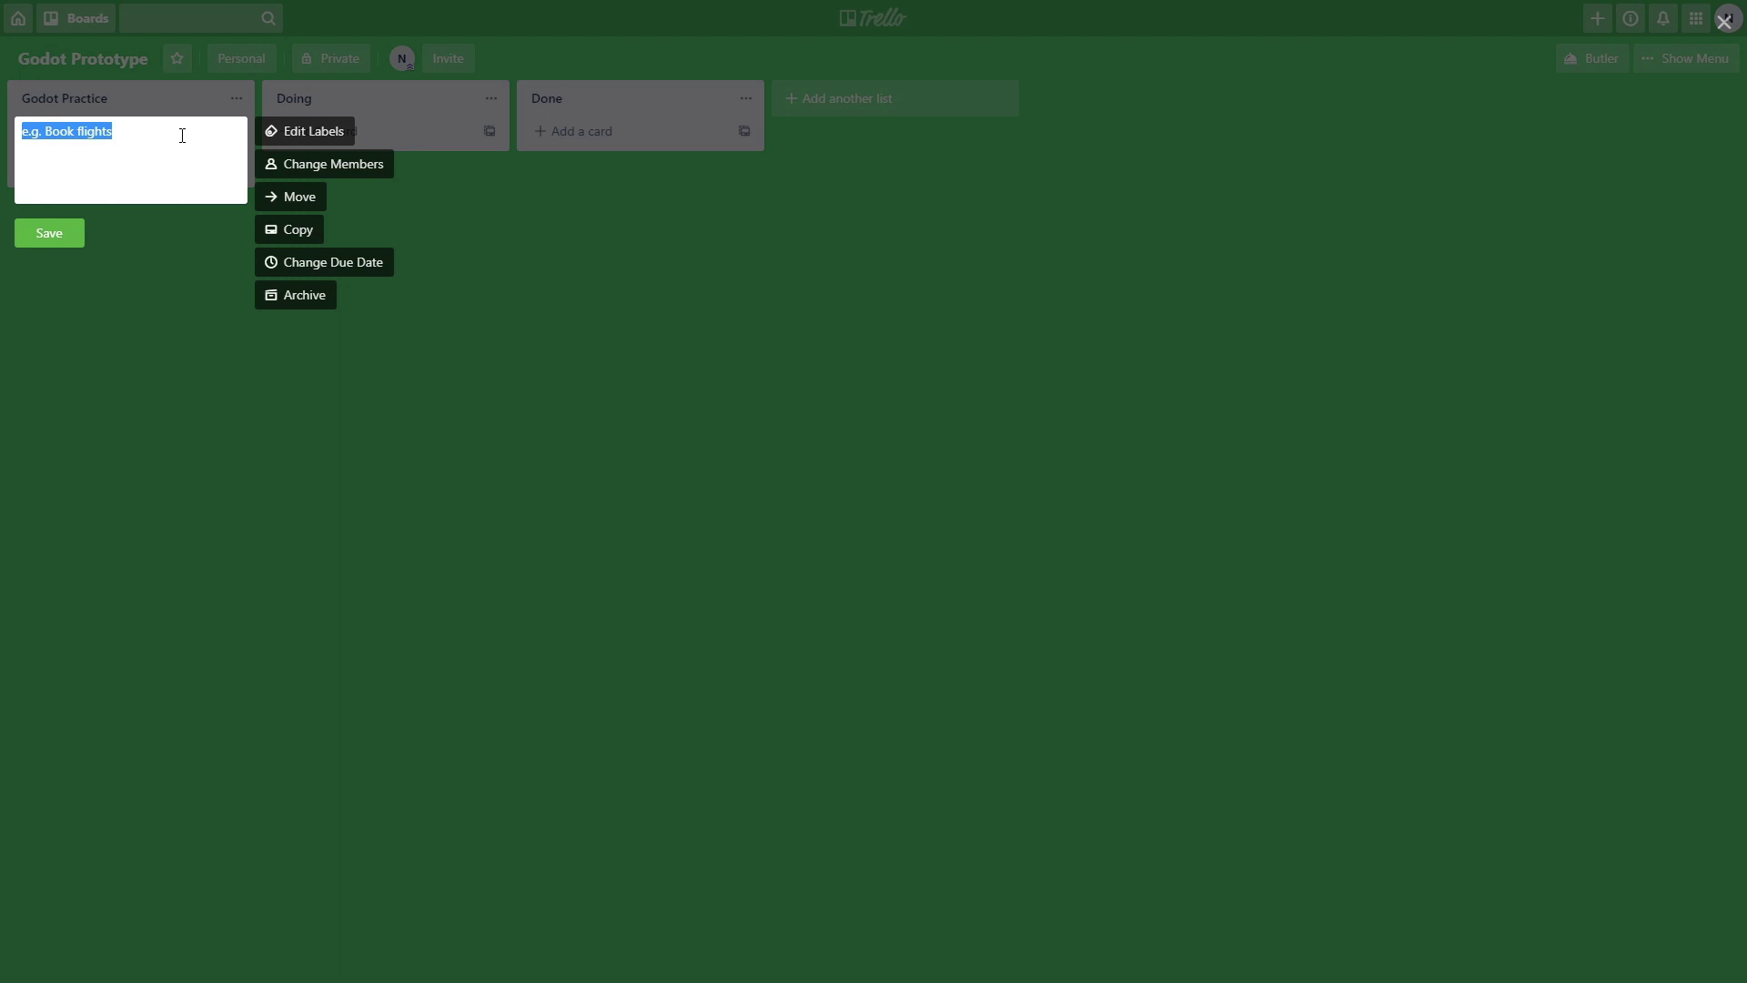
type("Create proto")
key("BackSpace")
key("BackSpace")
key("BackSpace")
key("BackSpace")
type("prototype scen")
key("Return")
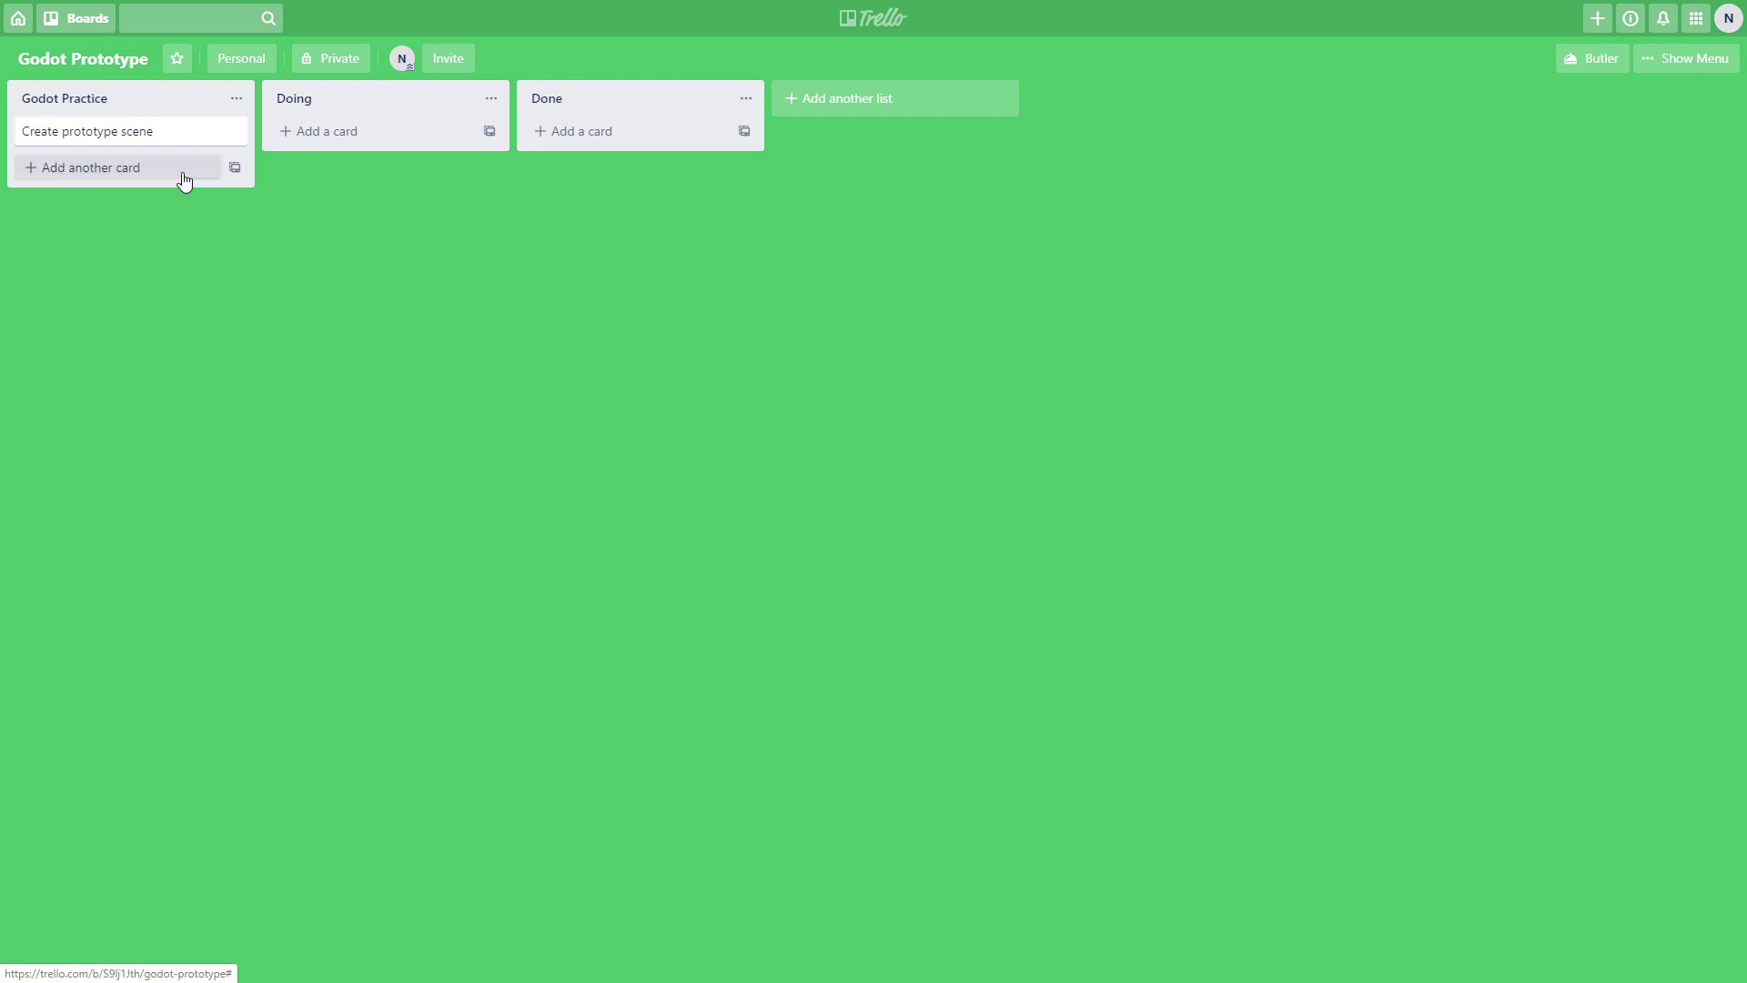
left_click(55, 171)
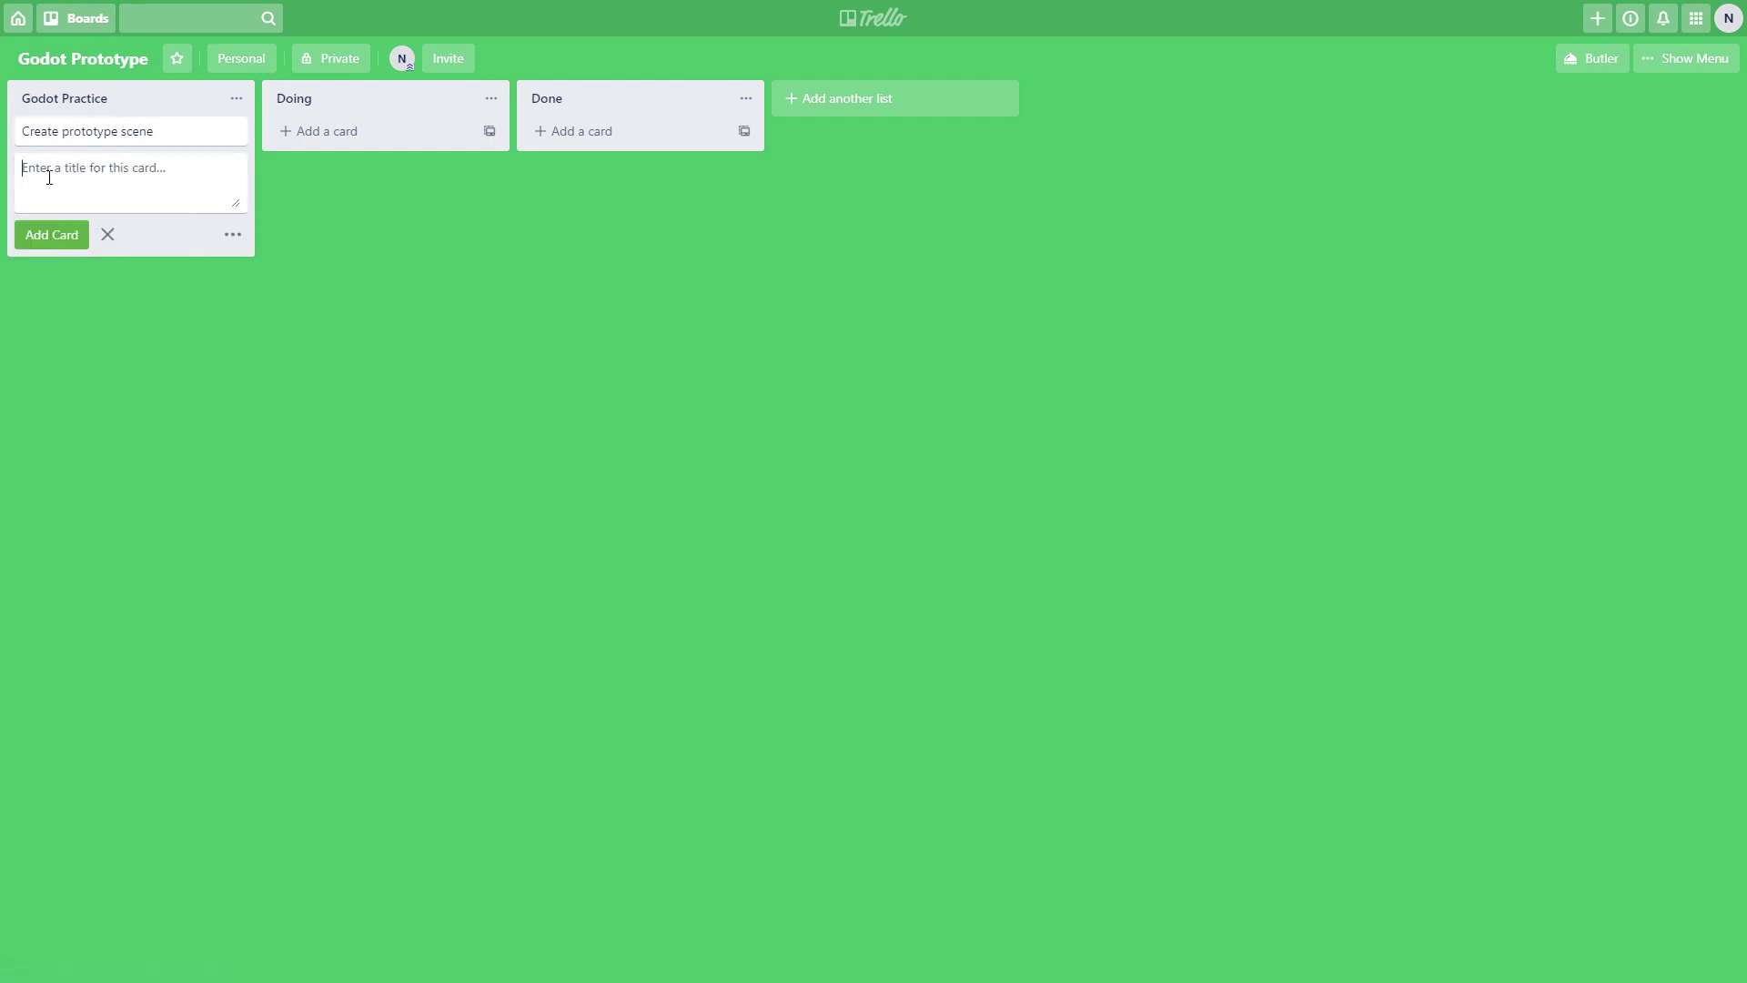
left_click(303, 223)
left_click(191, 131)
left_click(160, 138)
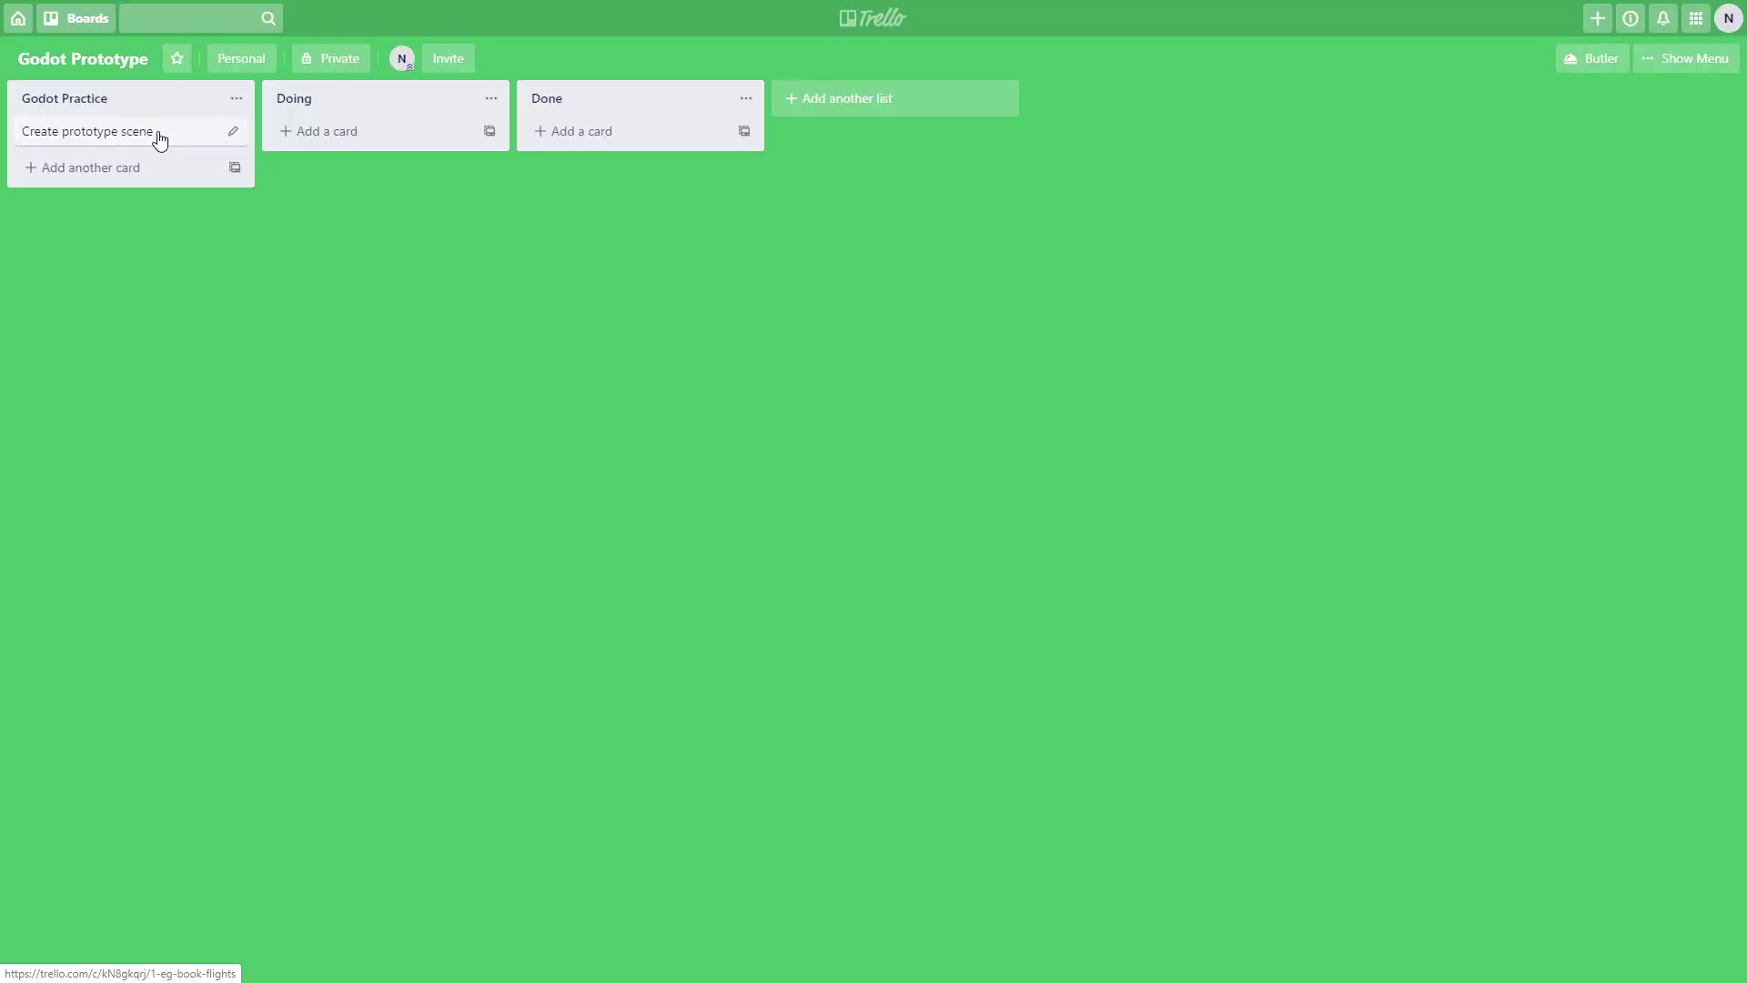
Step: Open the details of the "Create prototype scene" card and clear its title
left_click(159, 138)
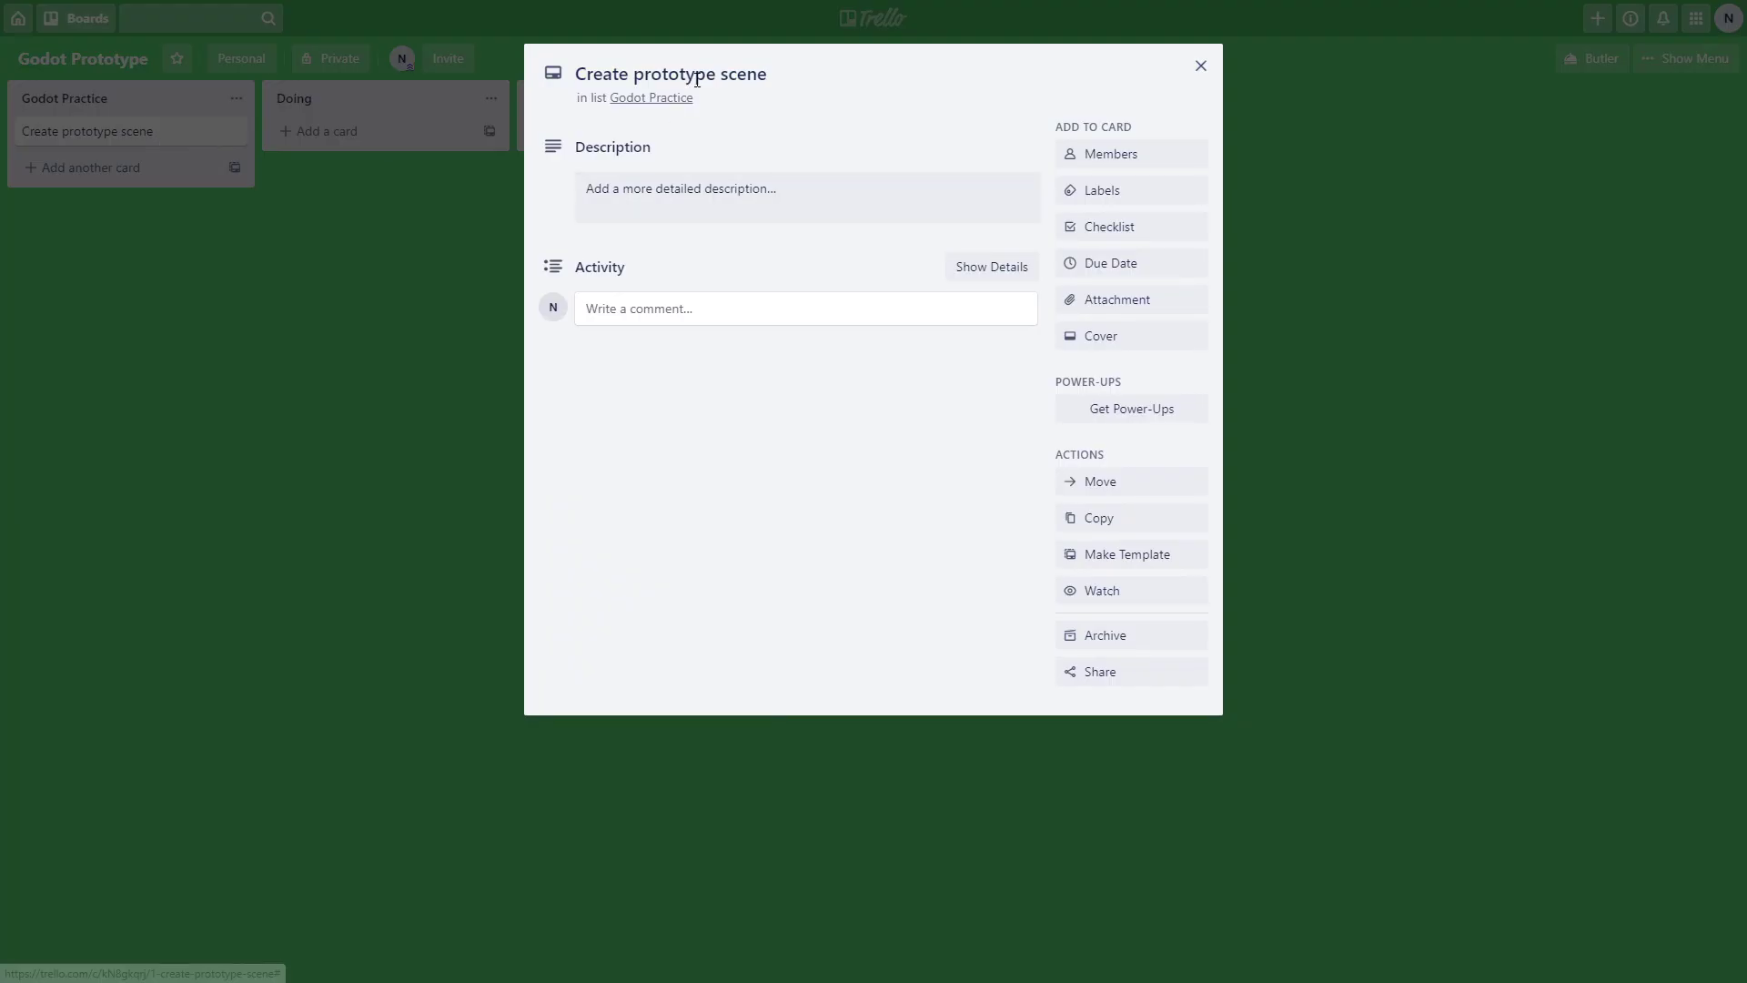
triple_click(811, 74)
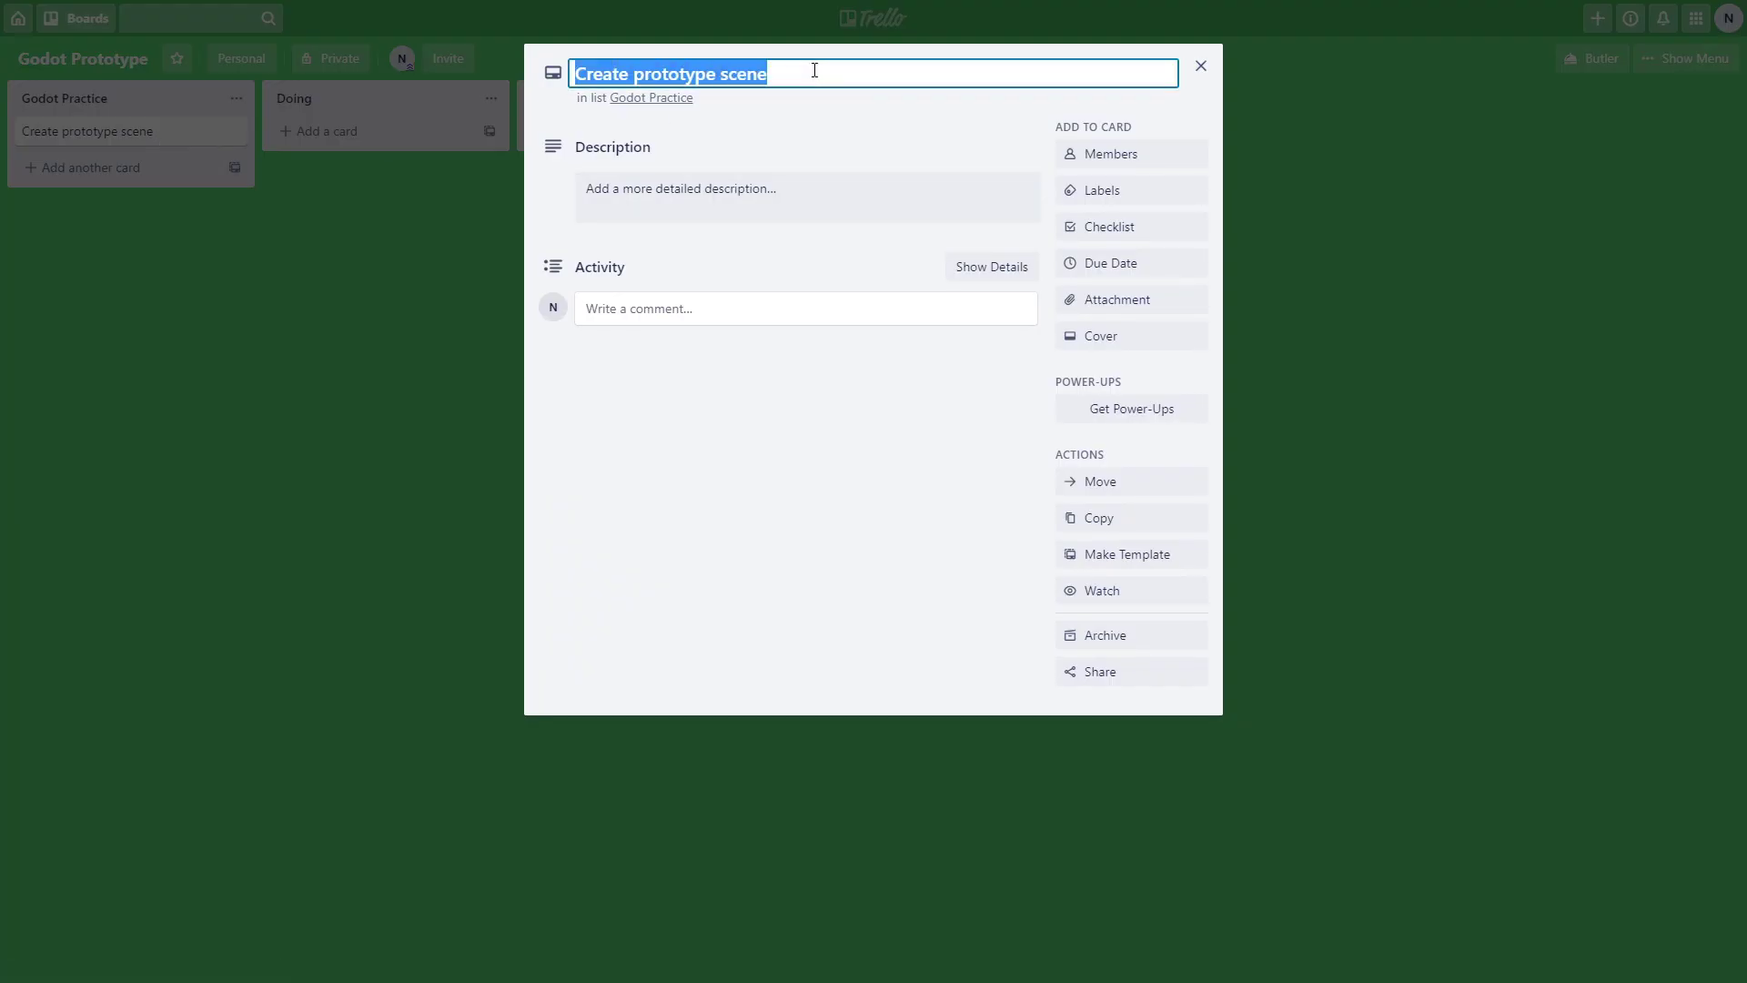
key("BackSpace")
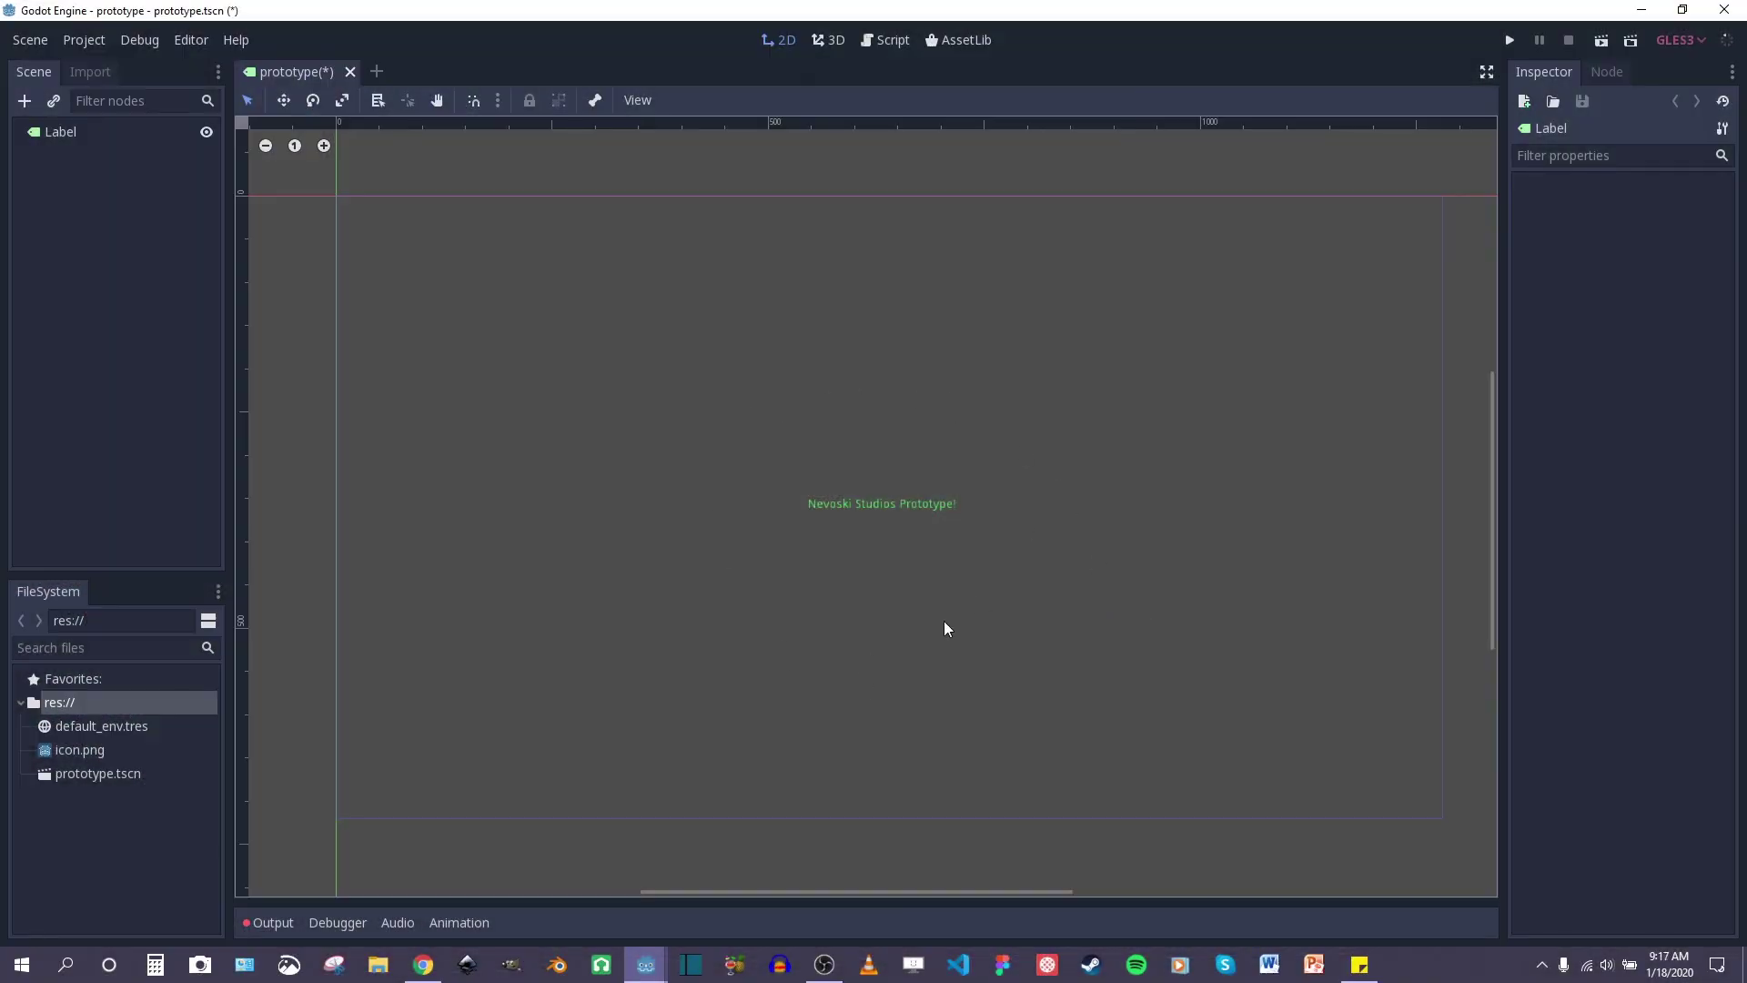
Step: Switch to Godot and inspect the "Nevoski Studios Prototype!" label in the prototype scene up close
scroll(873, 496, "up", 6)
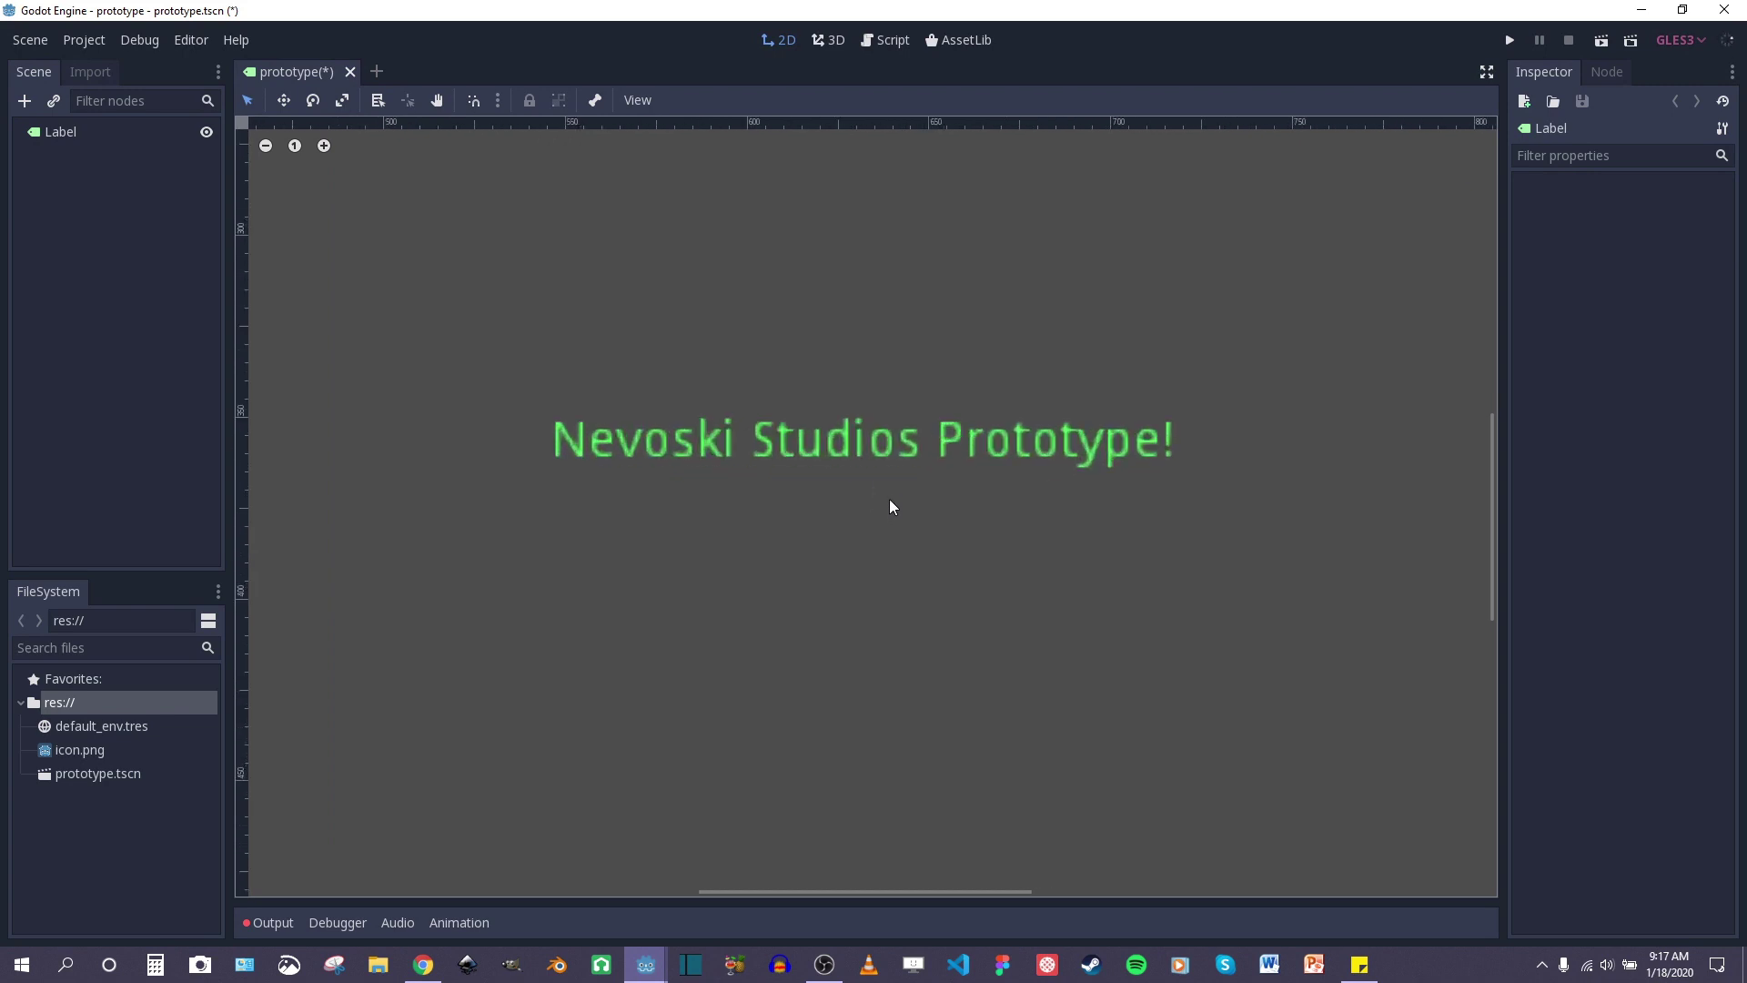
middle_click_drag(866, 553, 896, 574)
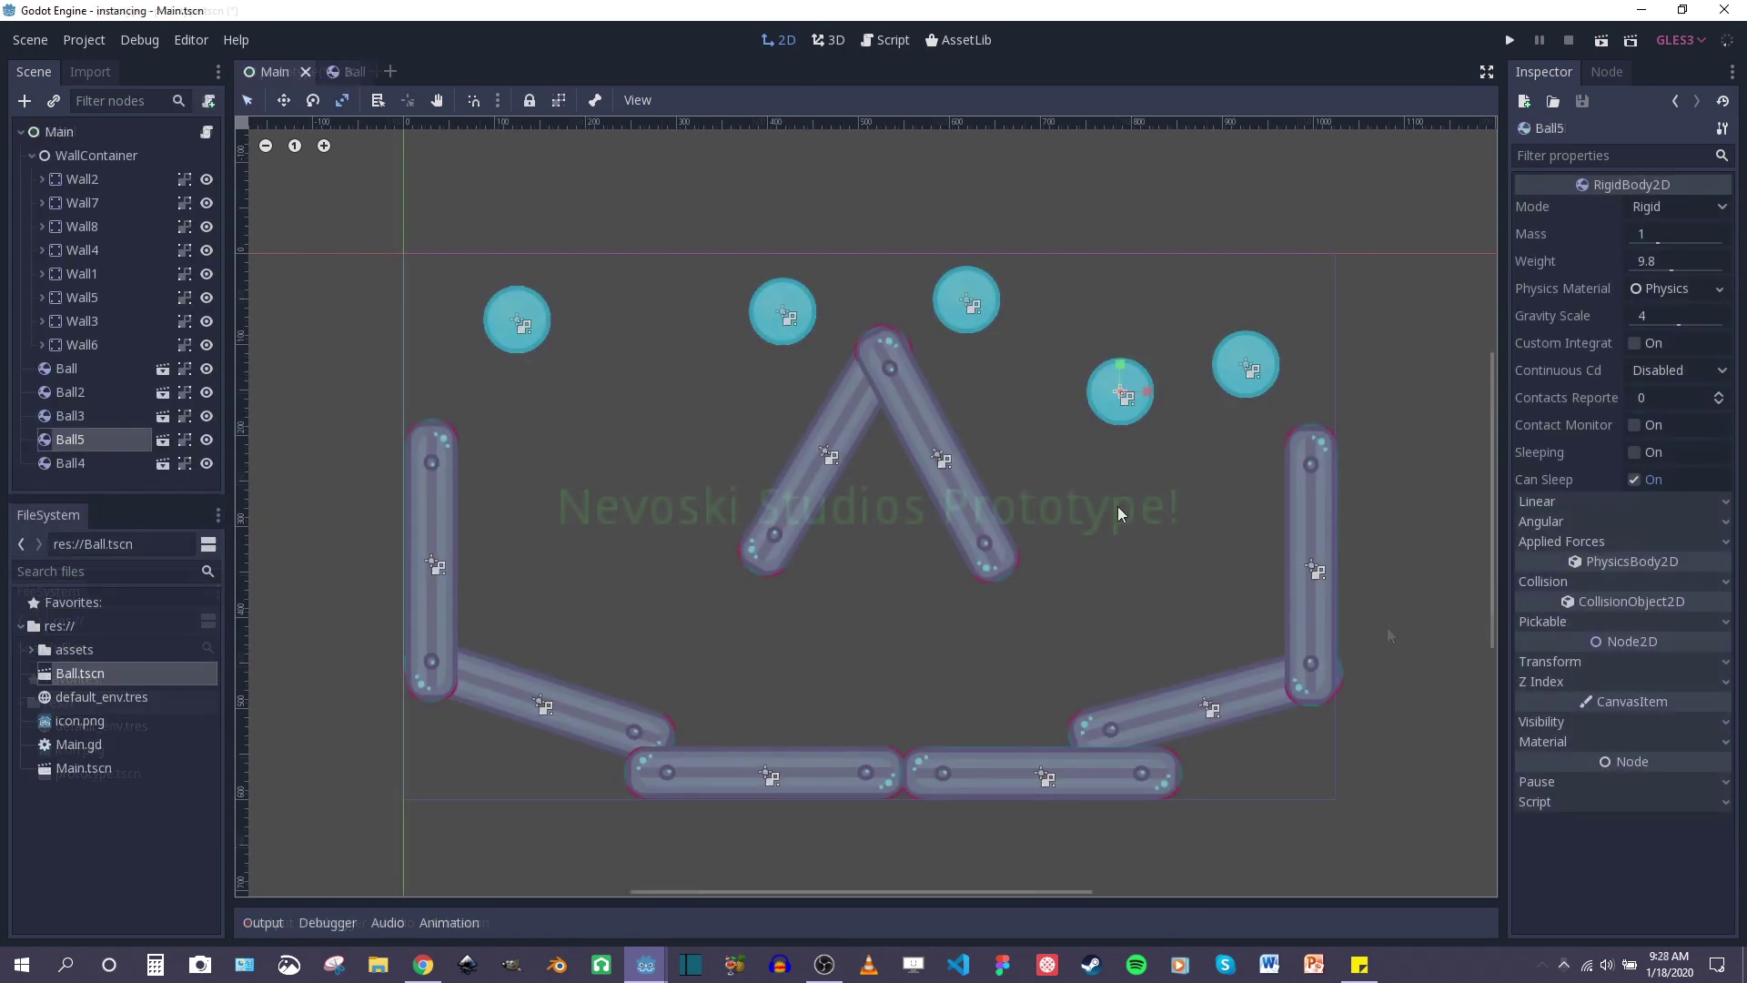
Step: Run the instancing project and reposition its game window to watch the balls fall between the walls
middle_click_drag(1101, 514, 1131, 533)
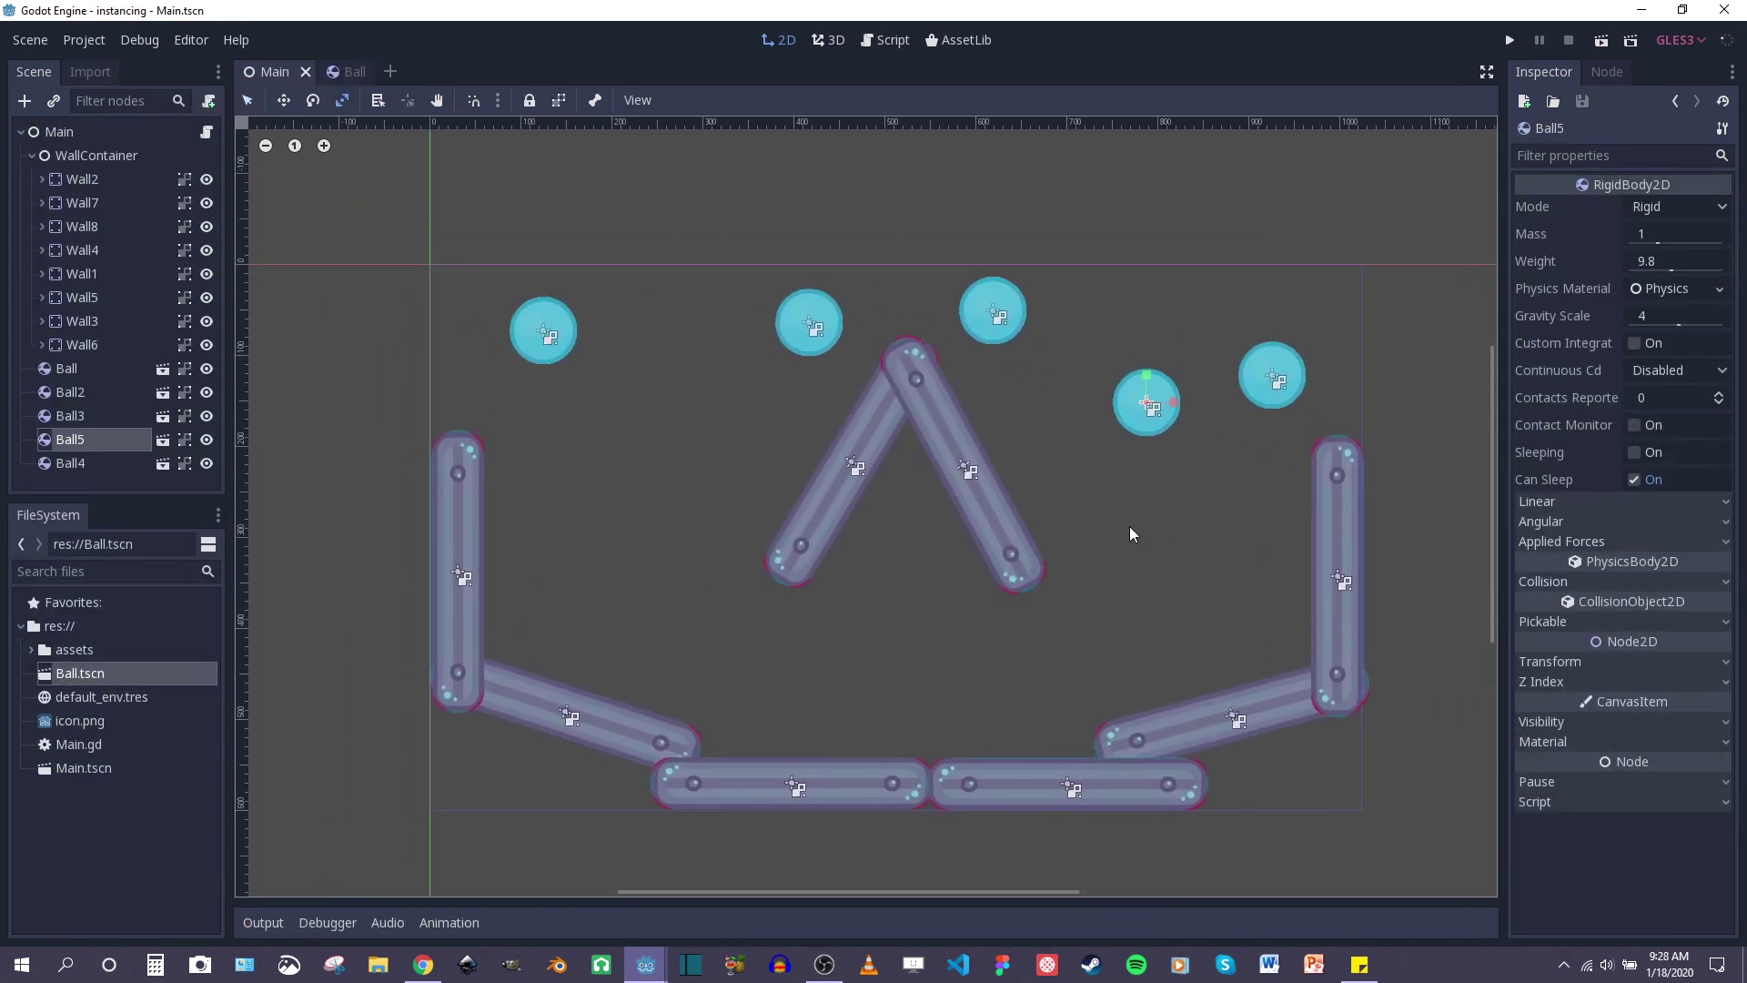
left_click(1606, 41)
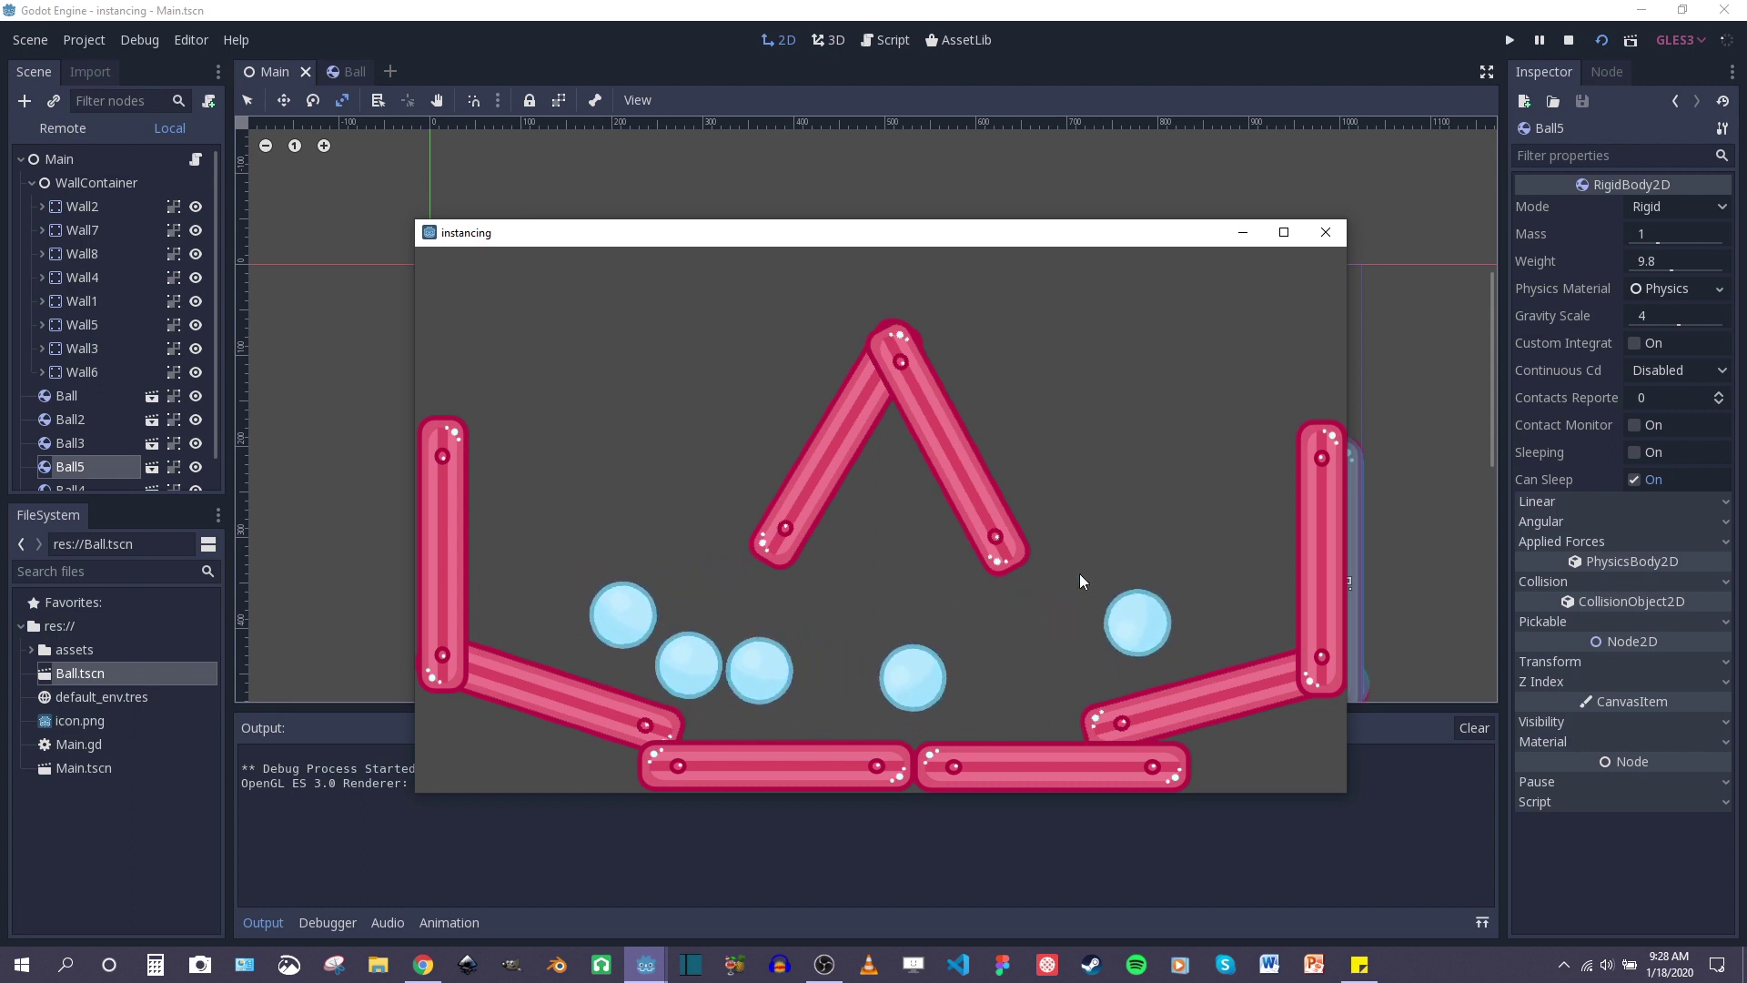
left_click_drag(1079, 240, 1118, 258)
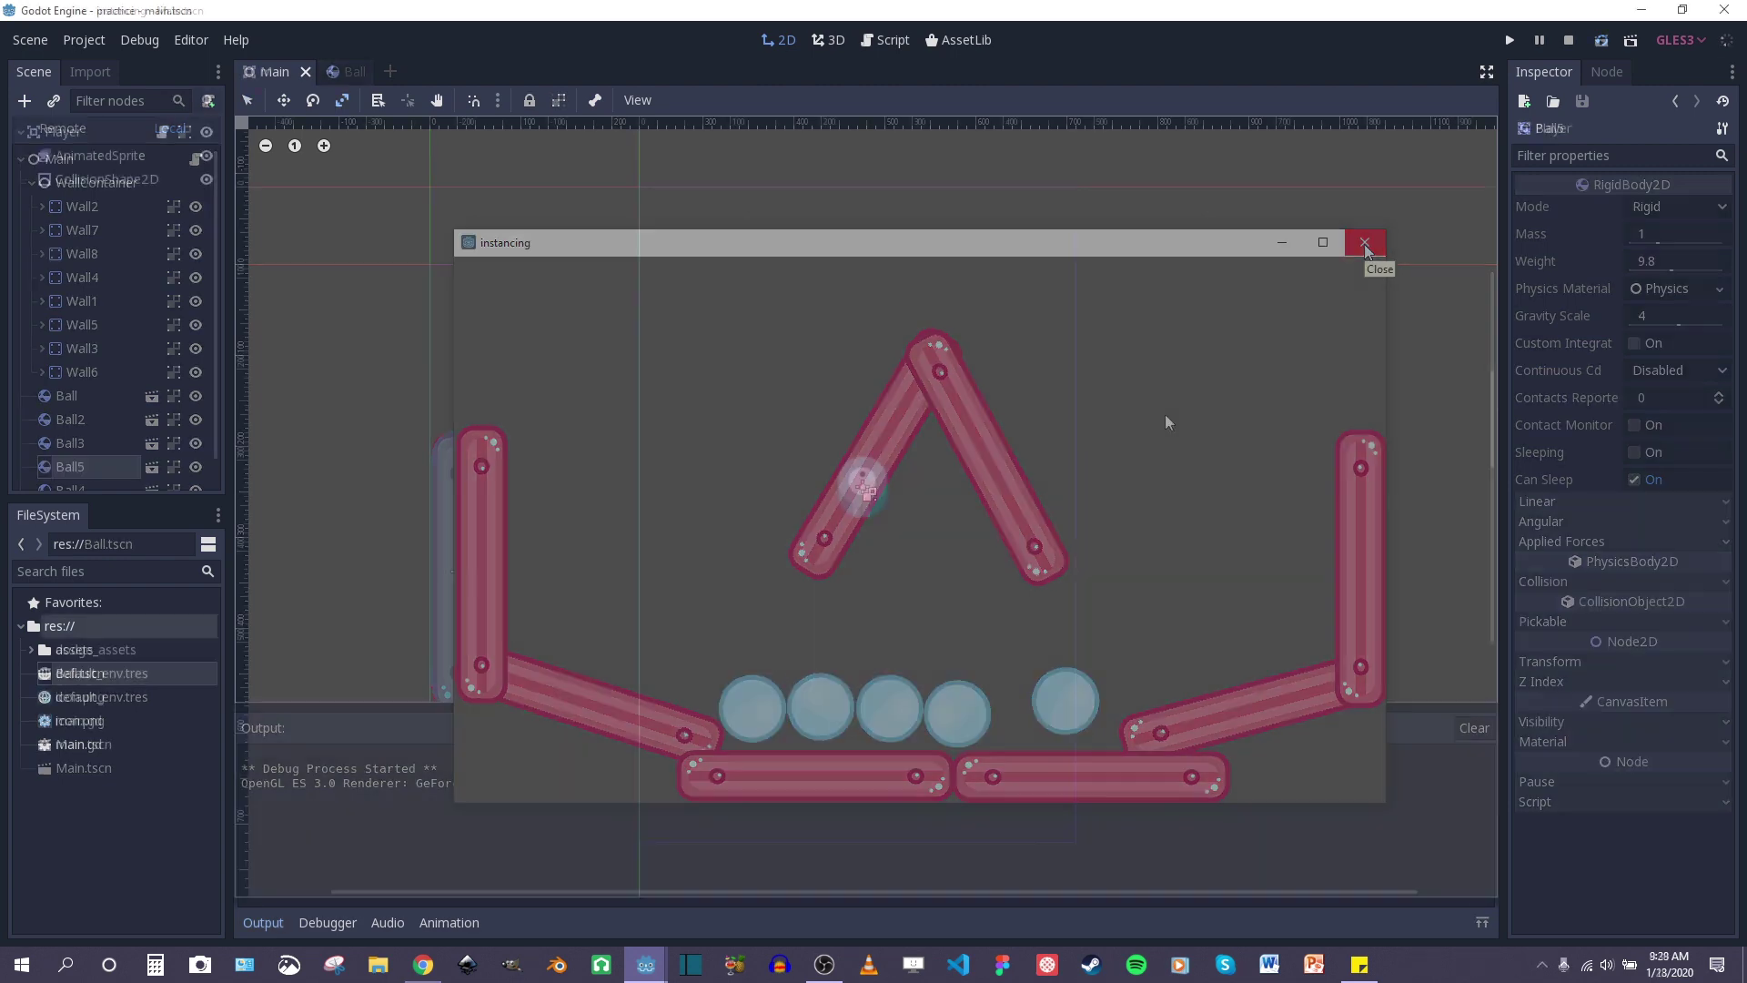
Step: Run the practice project and test the player character's movement in all four directions
left_click(1602, 41)
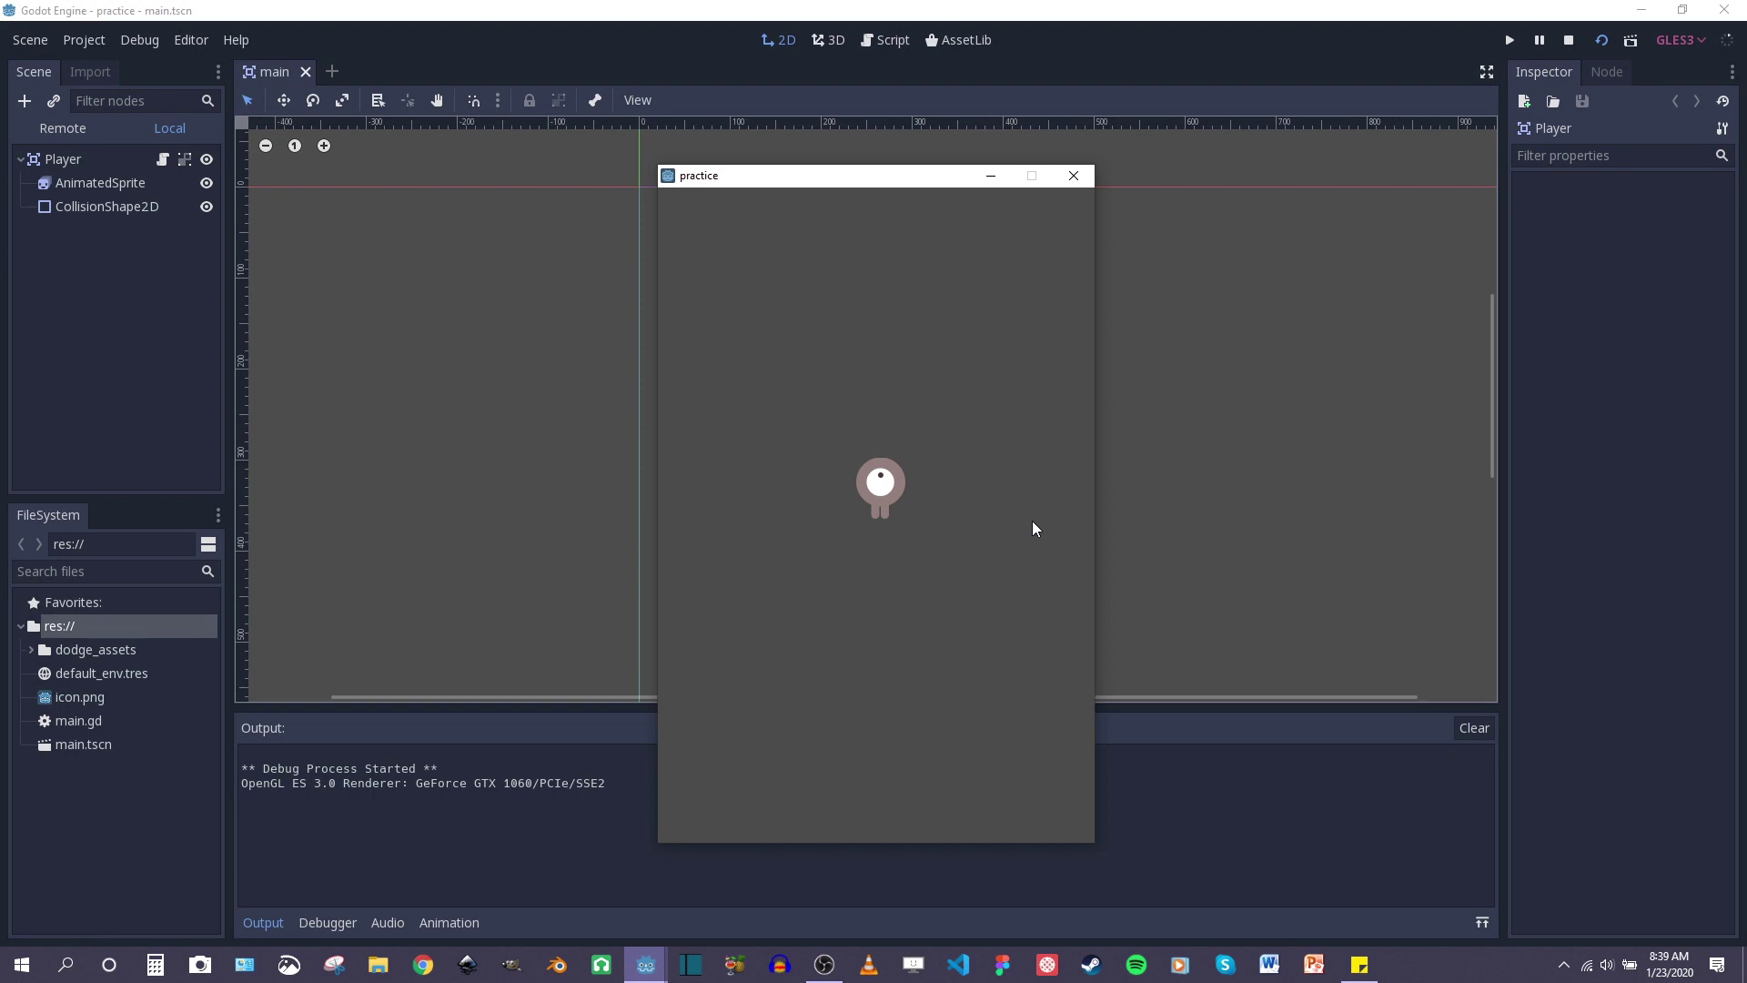
key("Left")
key("Up")
key("Right")
key("Down")
key("Up")
key("Right")
key("Left")
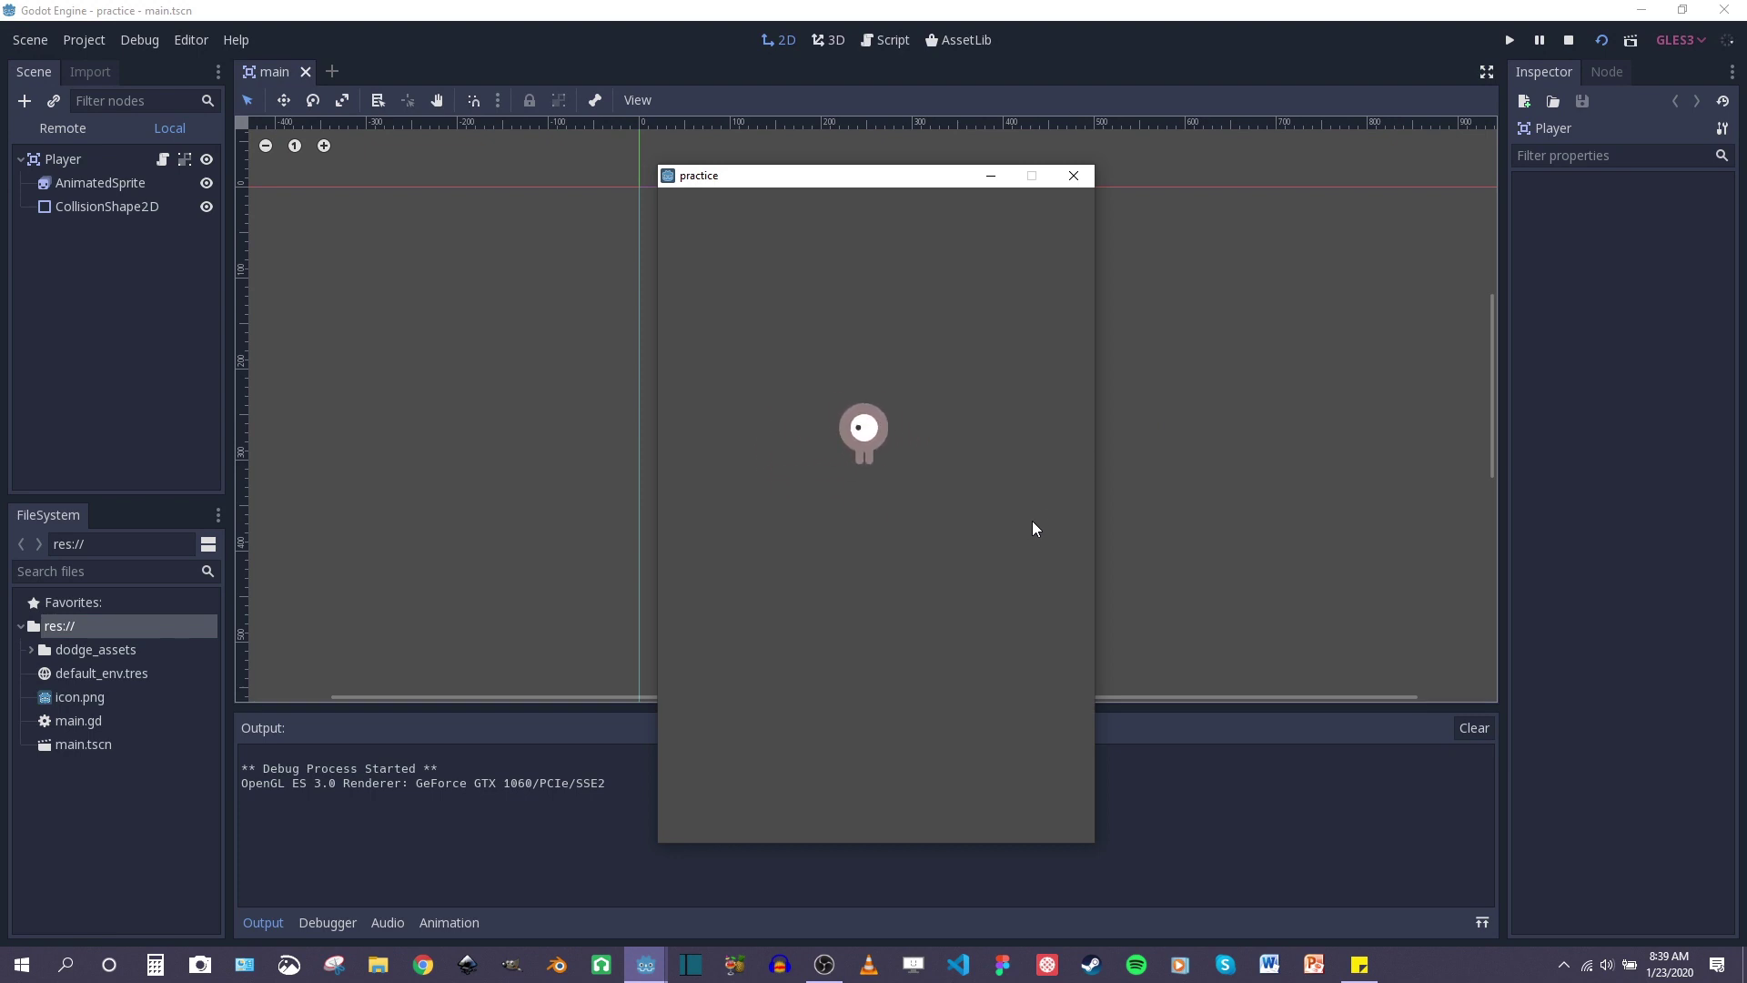
key("Up")
key("Right")
key("Down")
key("Left")
key("Up")
key("Right")
key("Down")
key("Left")
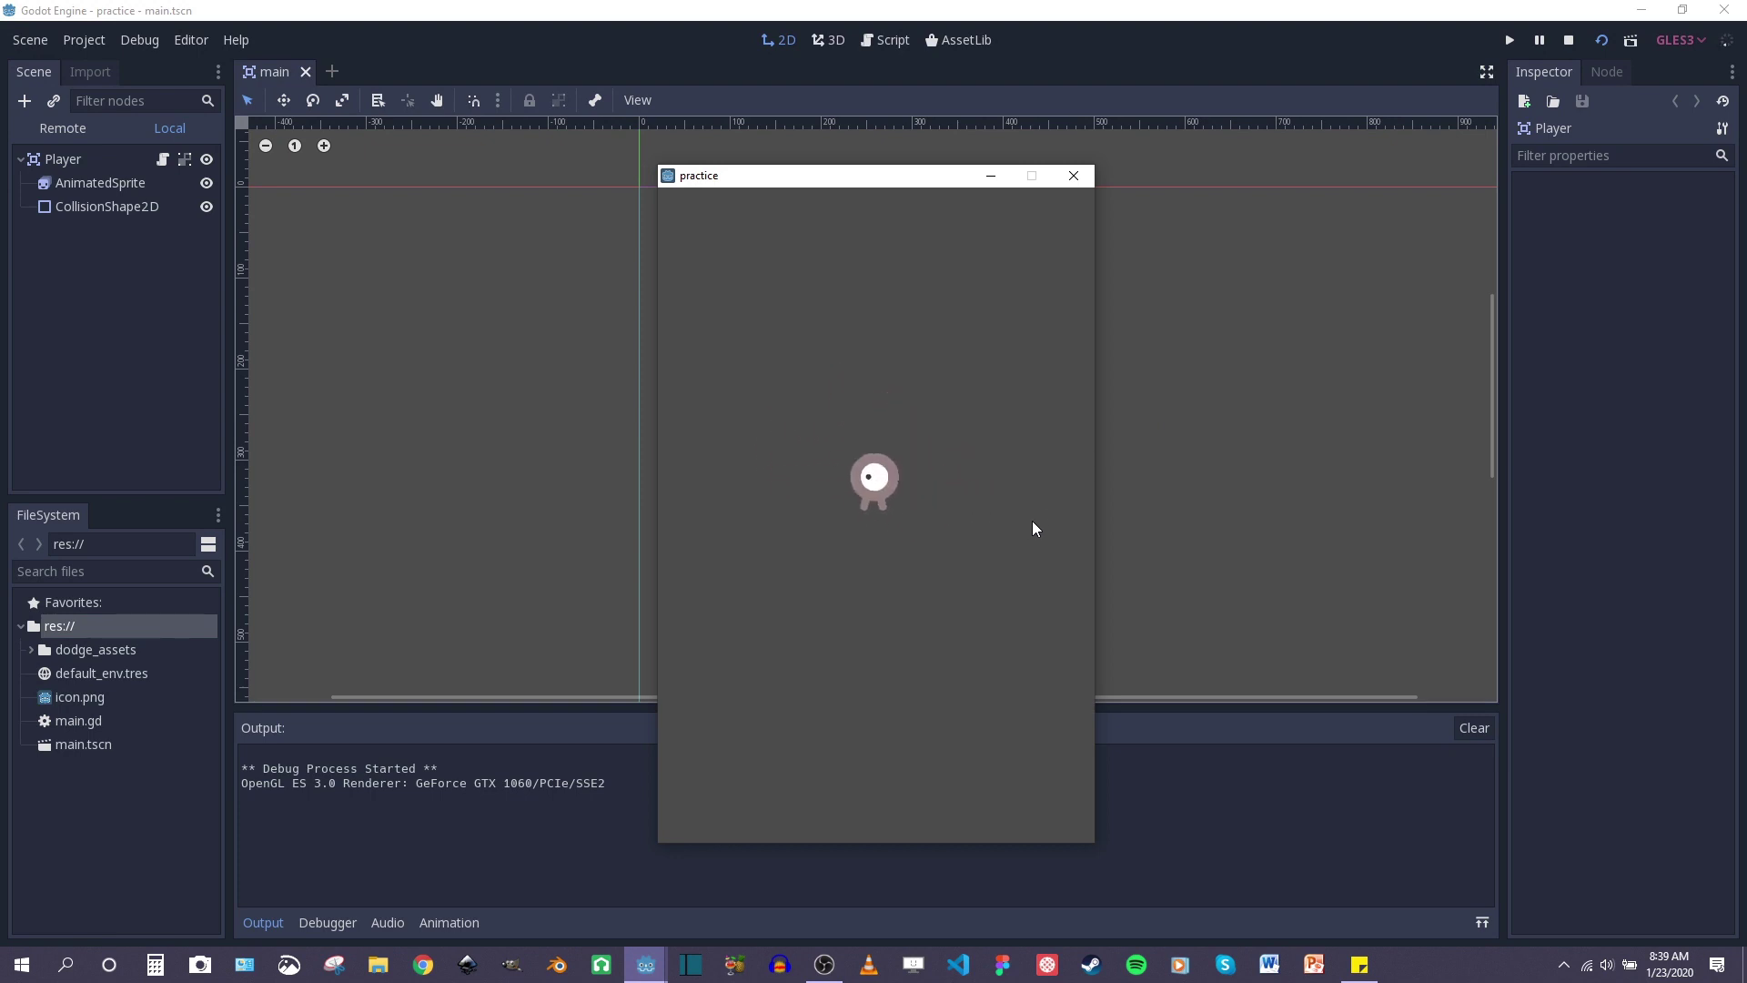
key("Left")
key("Up")
key("Right")
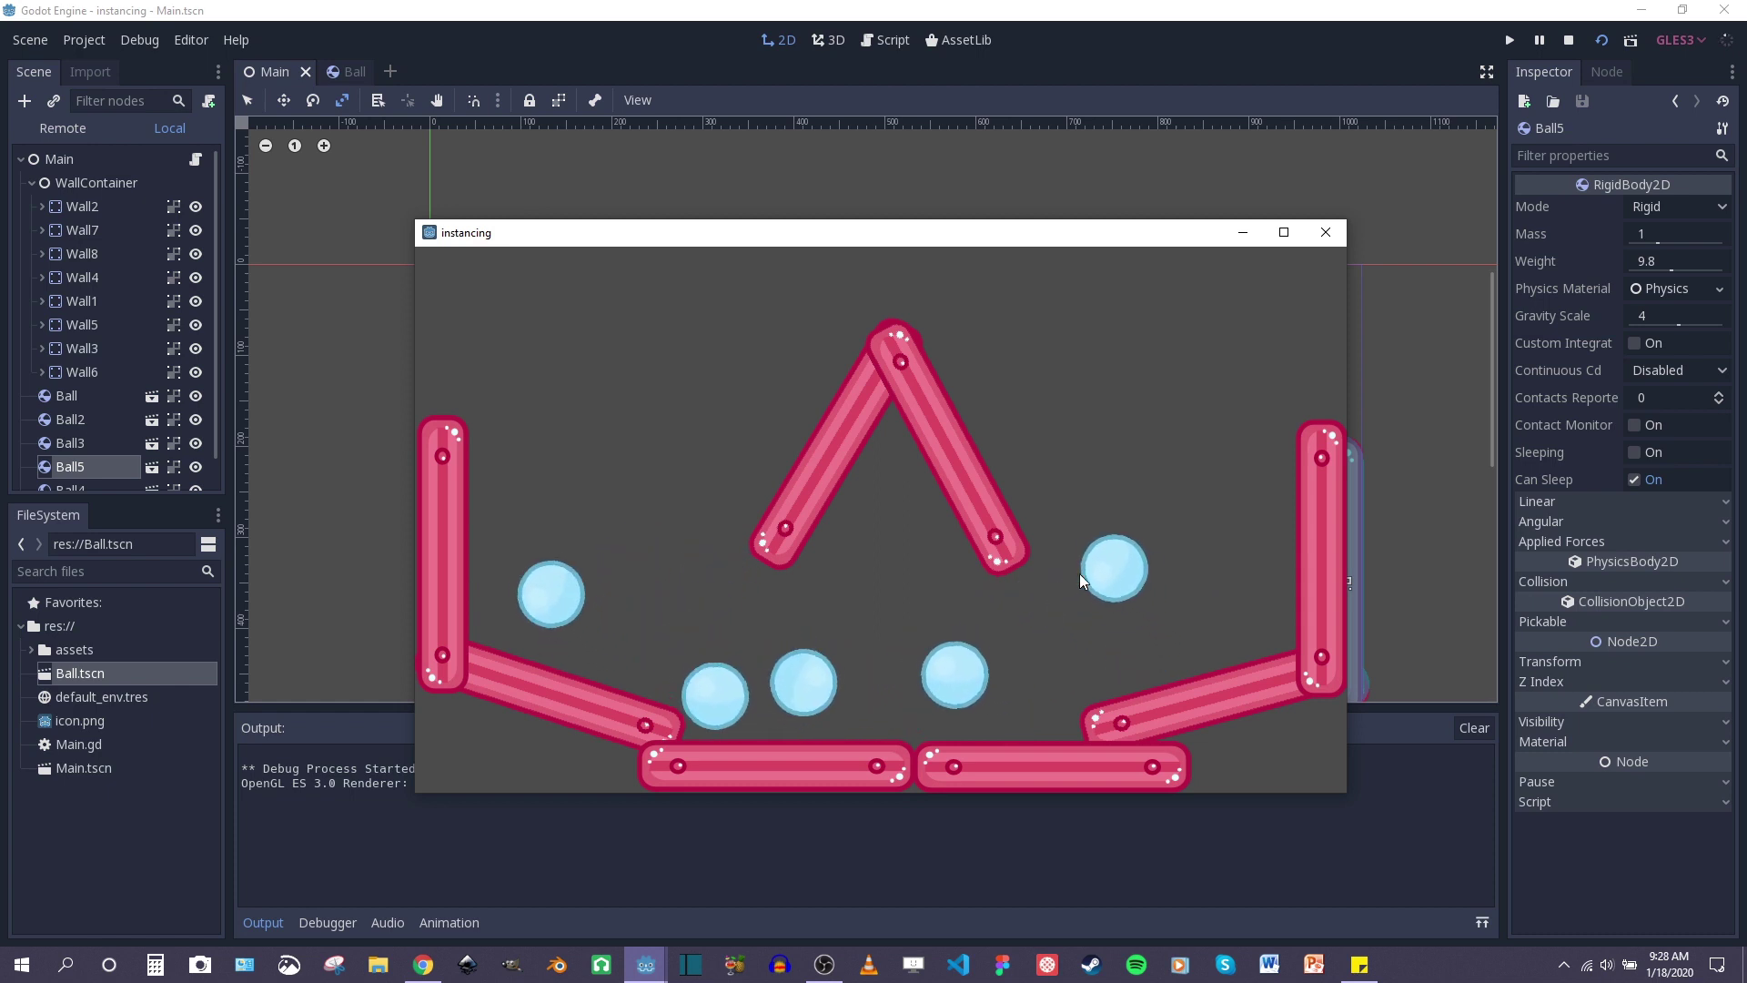
Step: Shift the running instancing game window slightly while watching the balls roll
left_click_drag(1085, 234, 1139, 242)
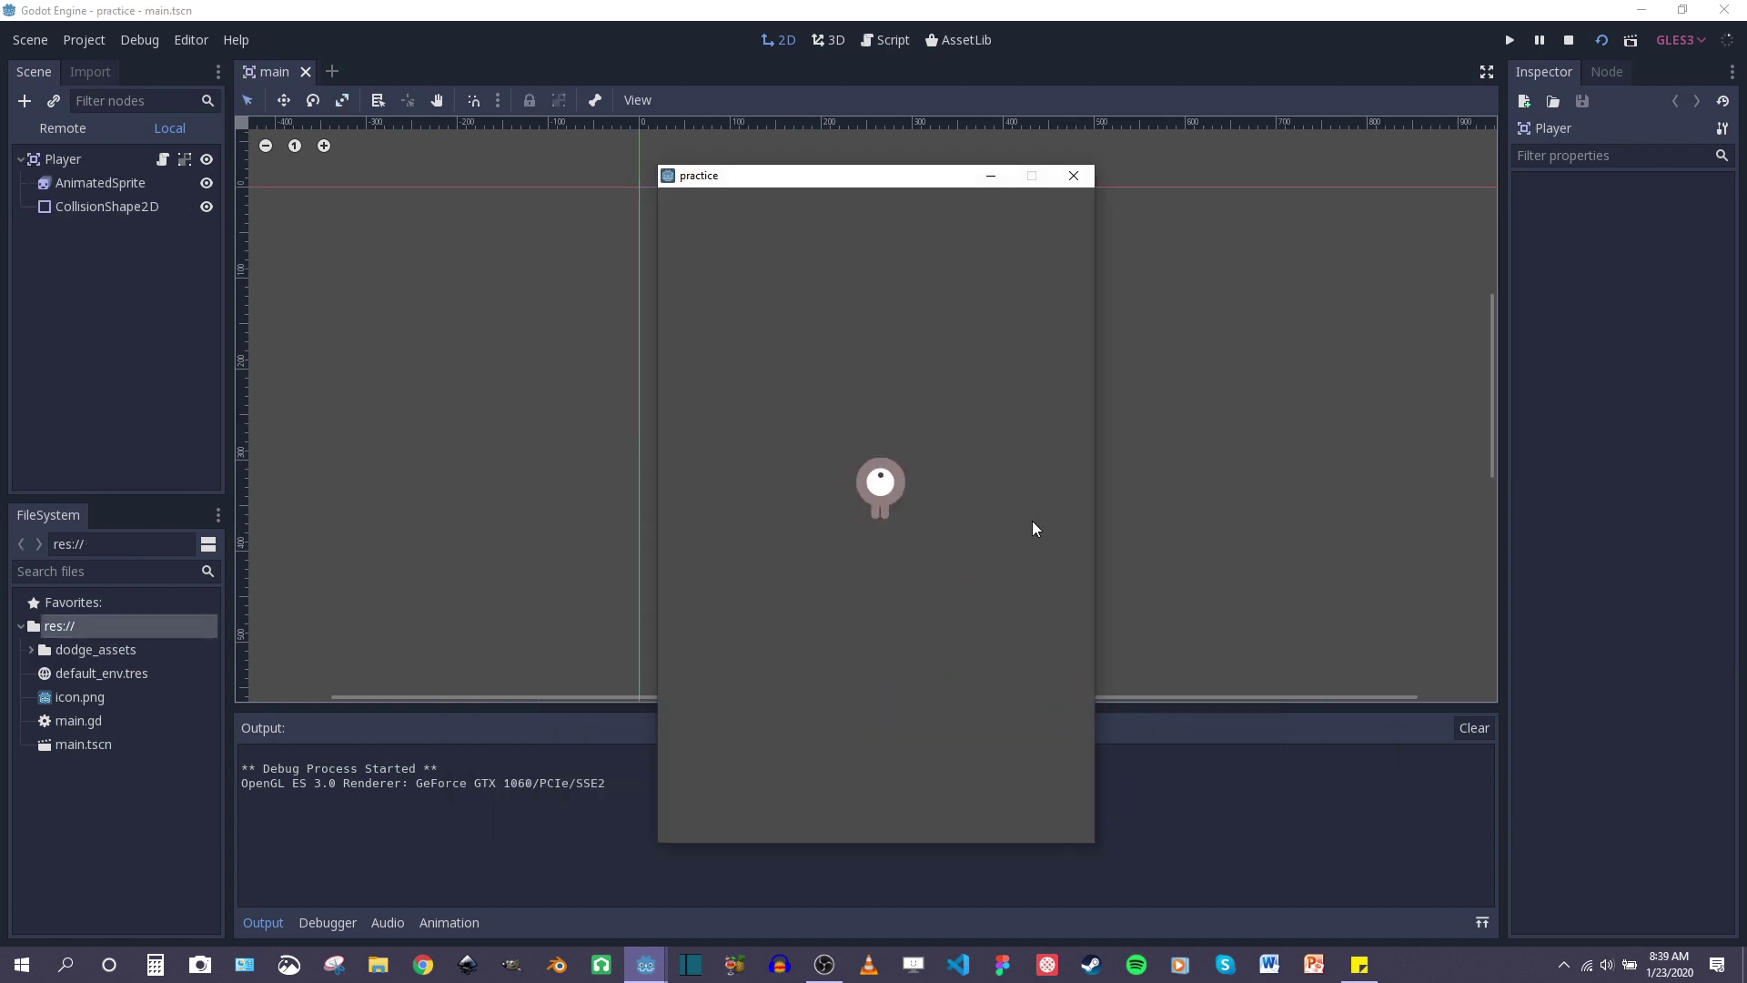
Step: Steer the player around the running practice game with repeated direction changes to check its sprite and movement
key("Left")
key("Up")
key("Right")
key("Down")
key("Up")
key("Left")
key("Right")
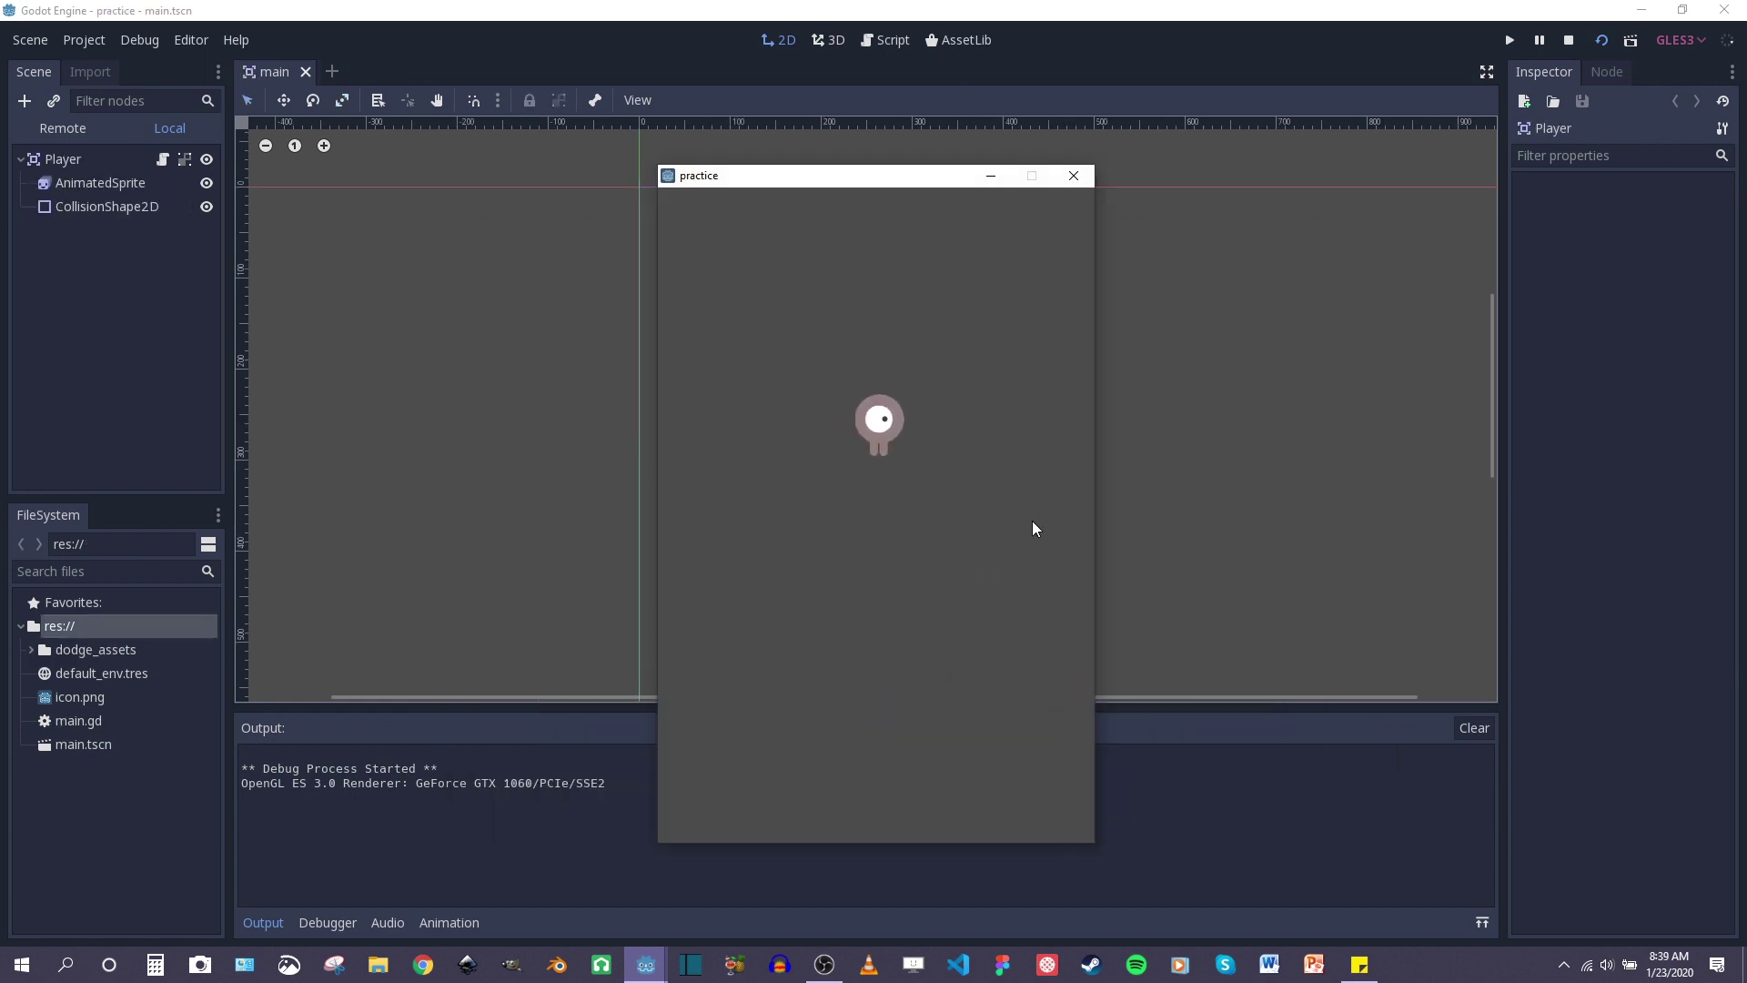
key("Left")
key("Up")
key("Right")
key("Down")
key("Left")
key("Up")
key("Right")
key("Left")
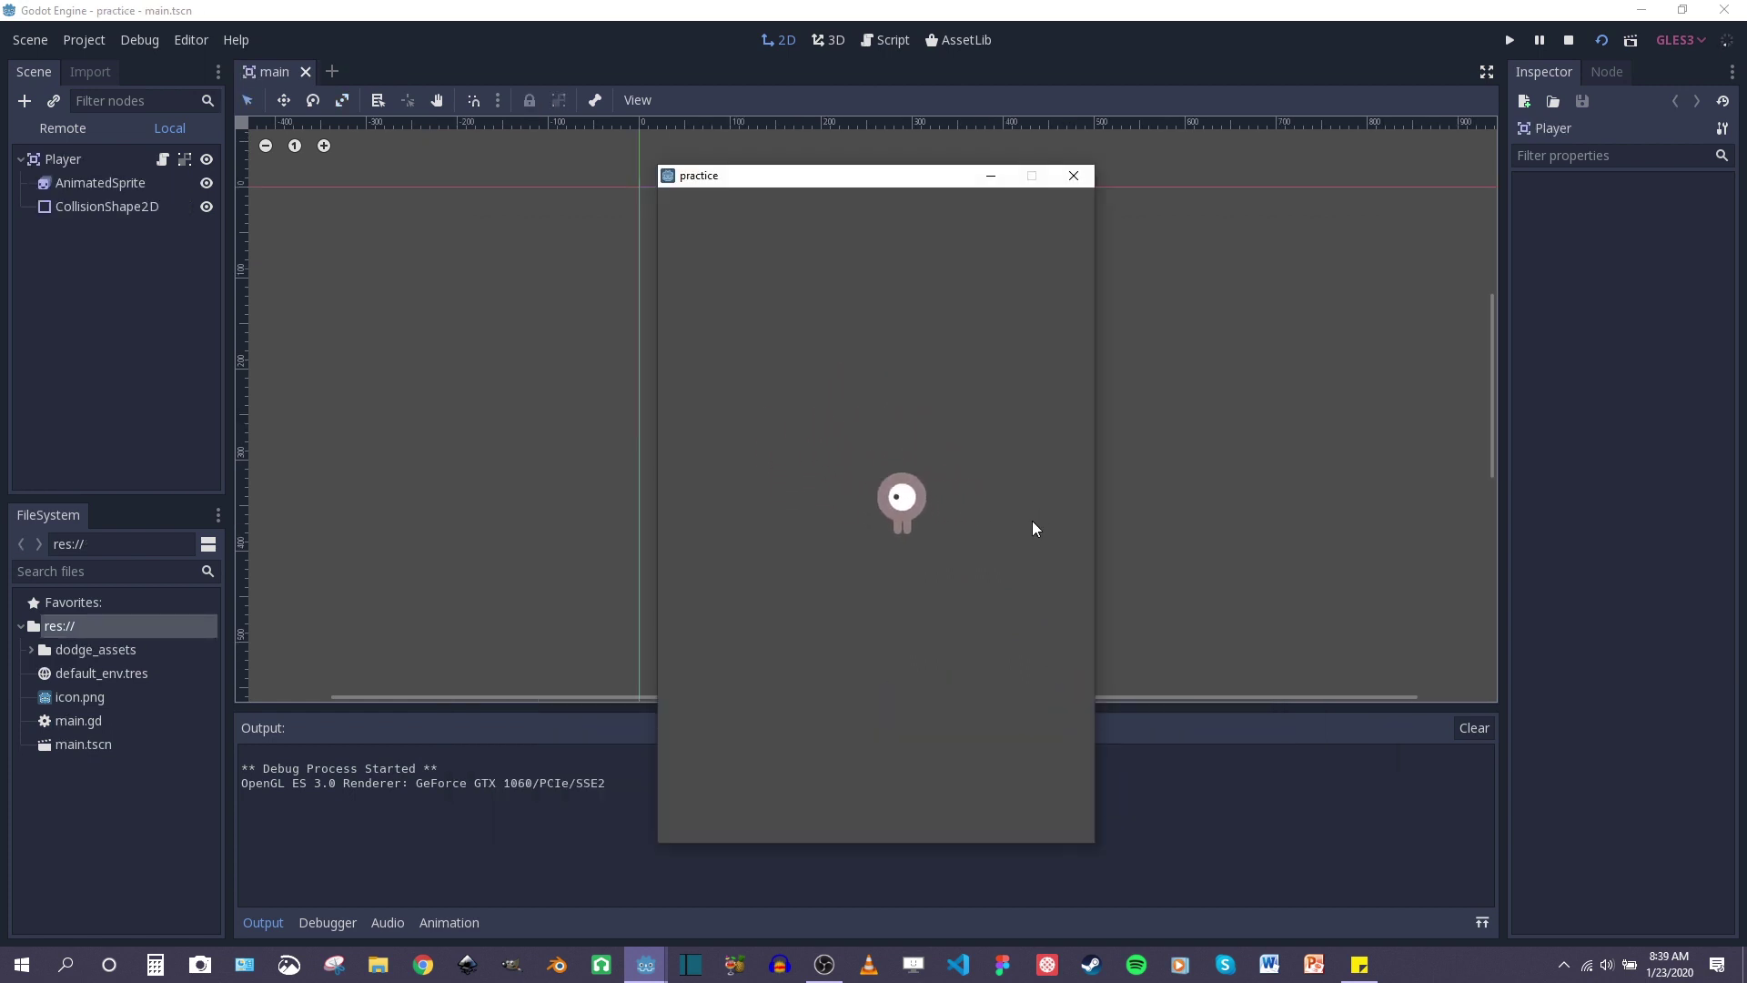
key("Left")
key("Right")
key("Up")
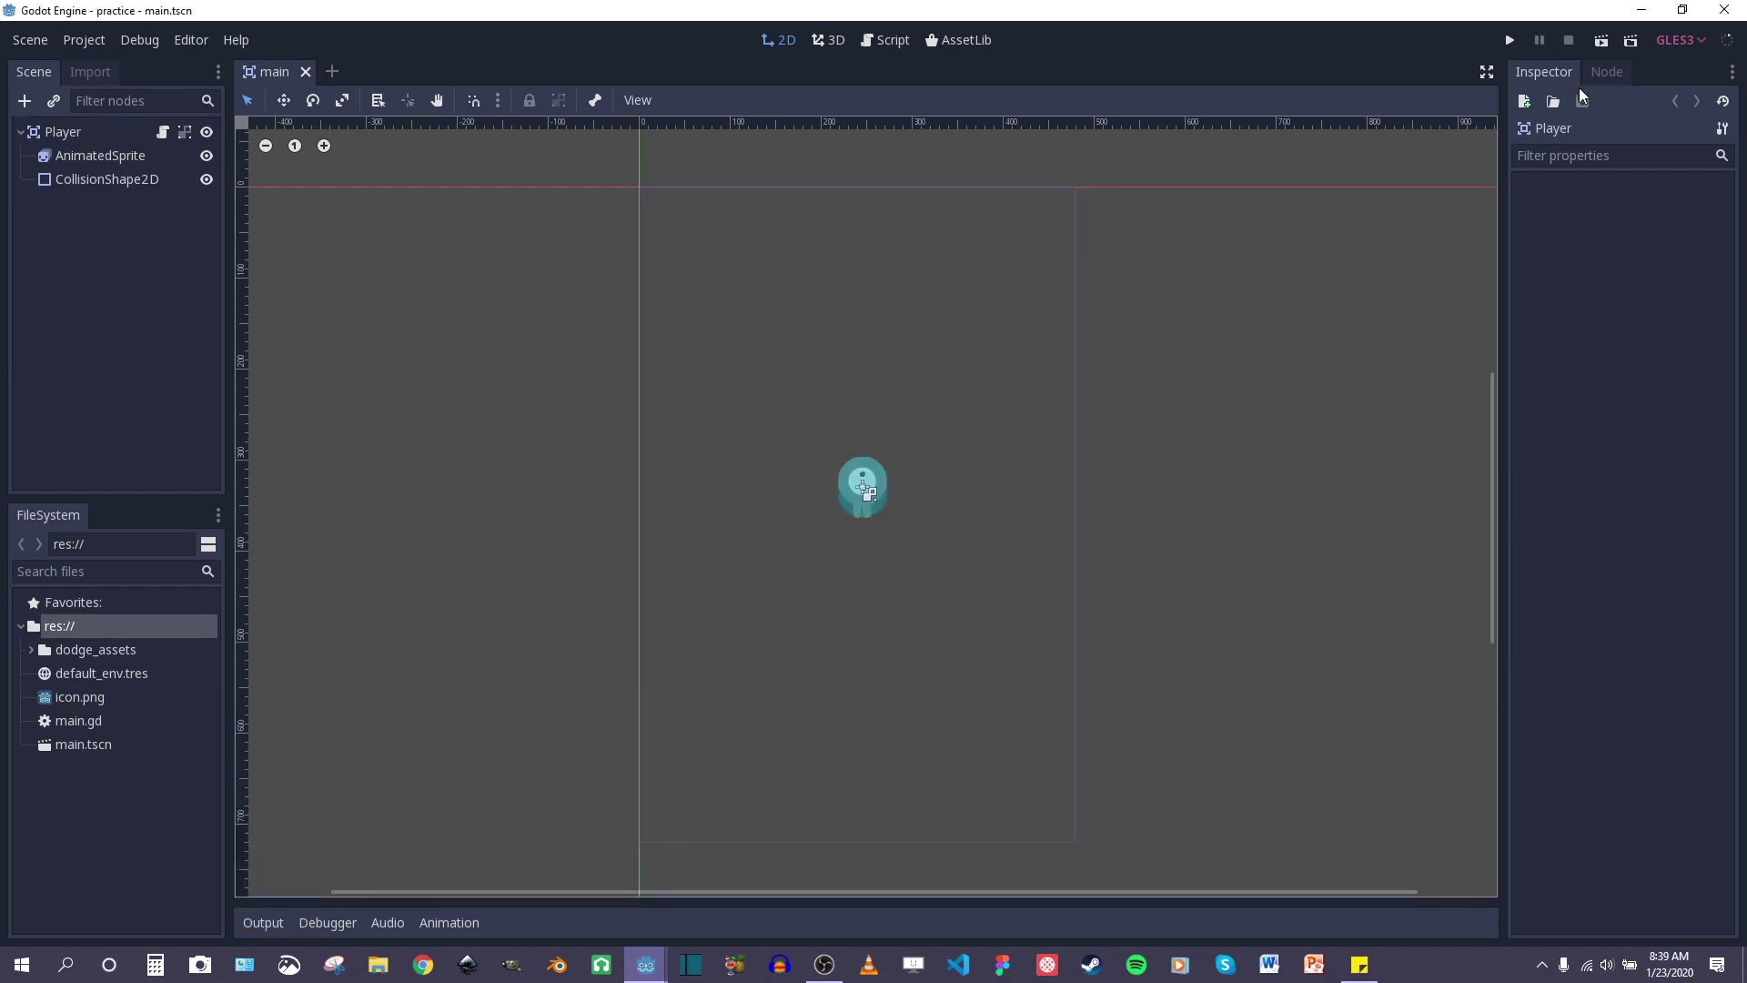
Step: Run the practice scene and steer the player around the game window in all four directions to check its movement
left_click(1602, 41)
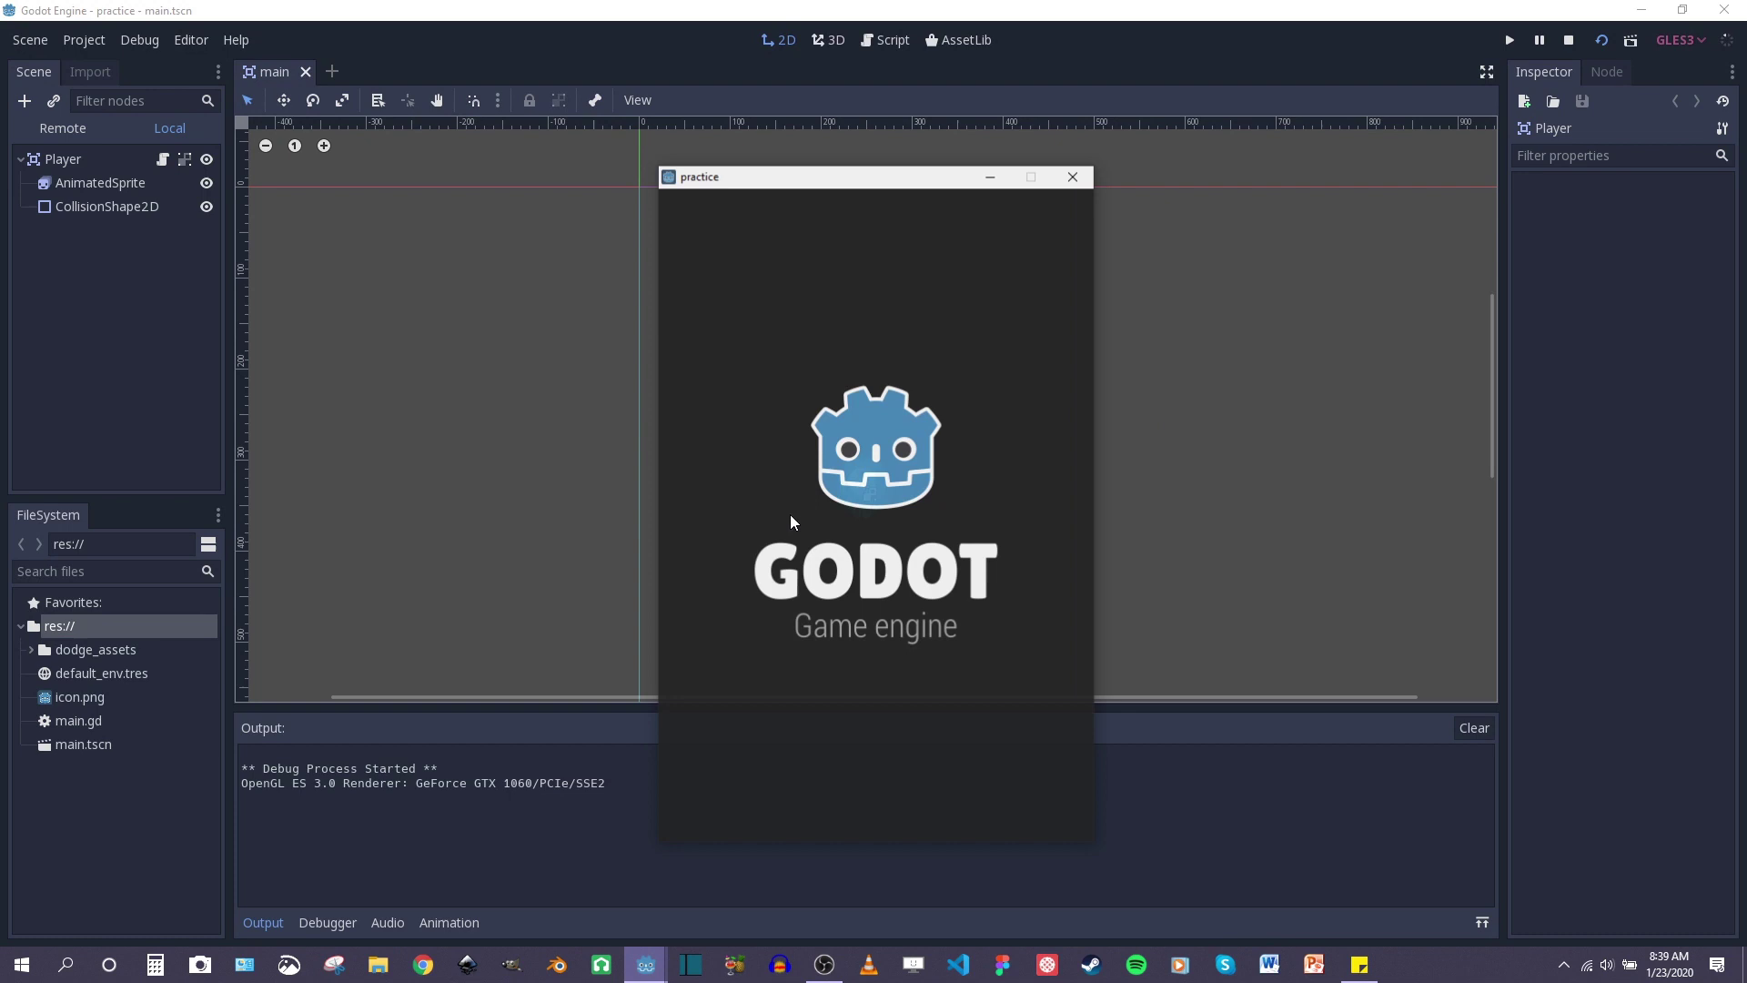
key("Left")
key("Up")
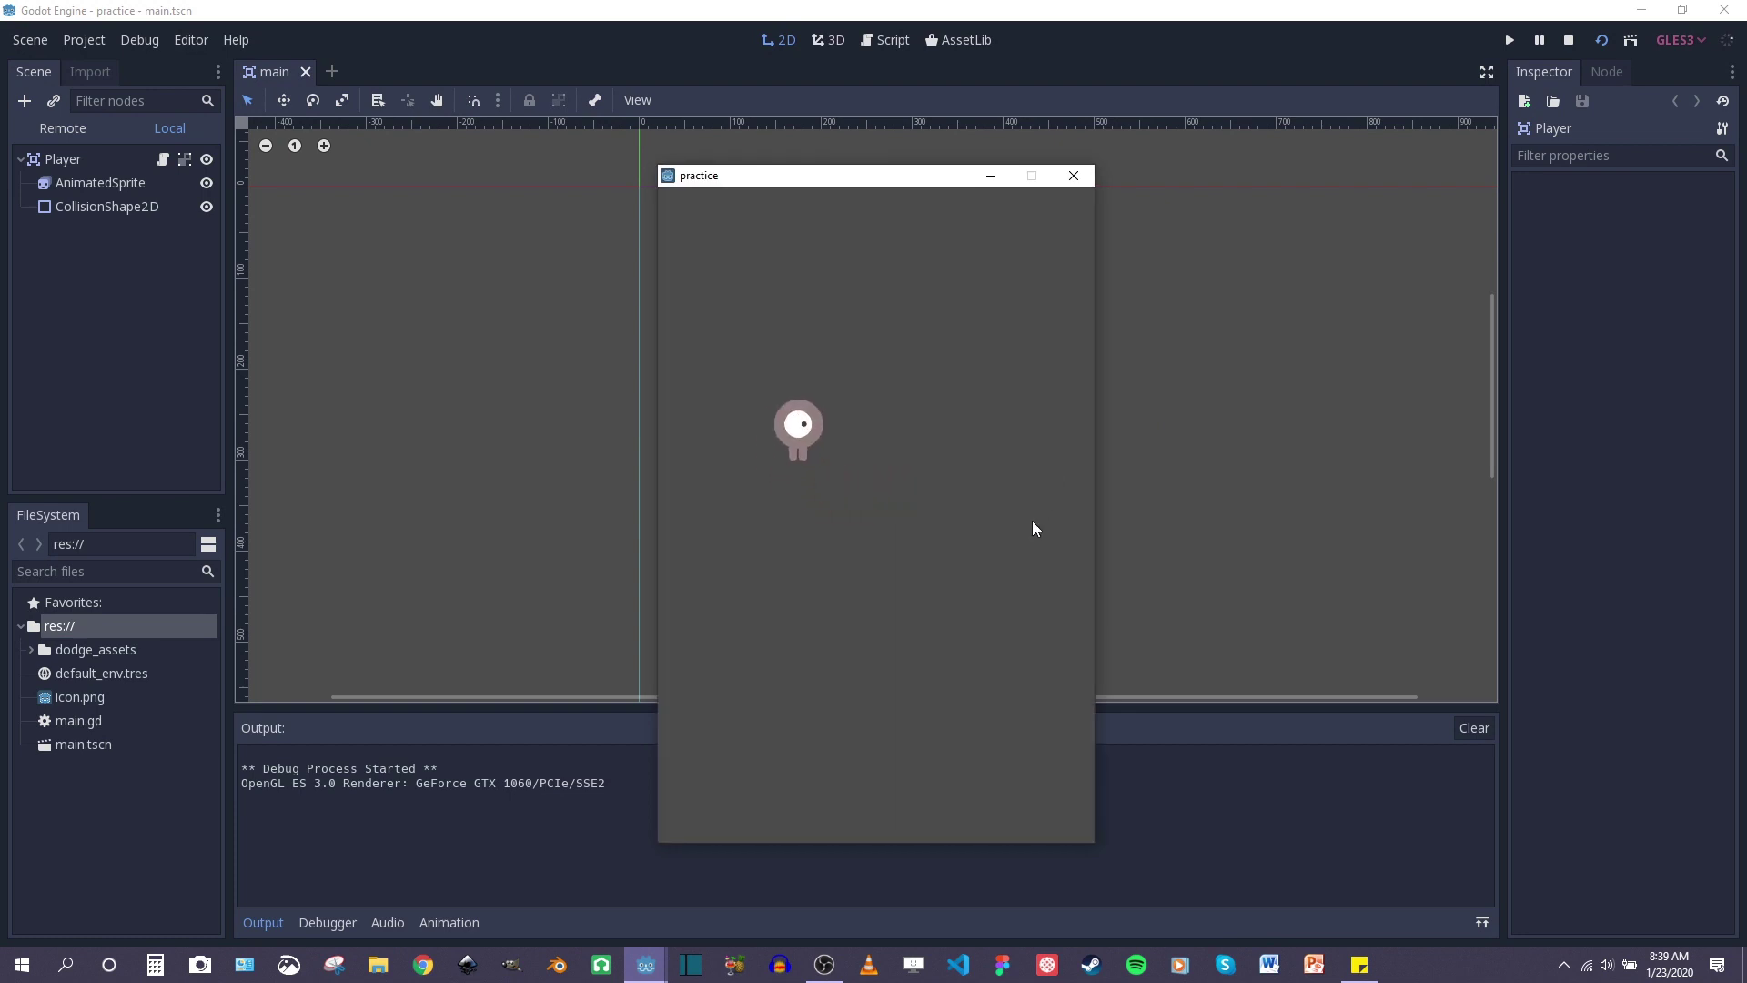
key("Right")
key("Down")
key("Up")
key("Left")
key("Up")
key("Right")
key("Down")
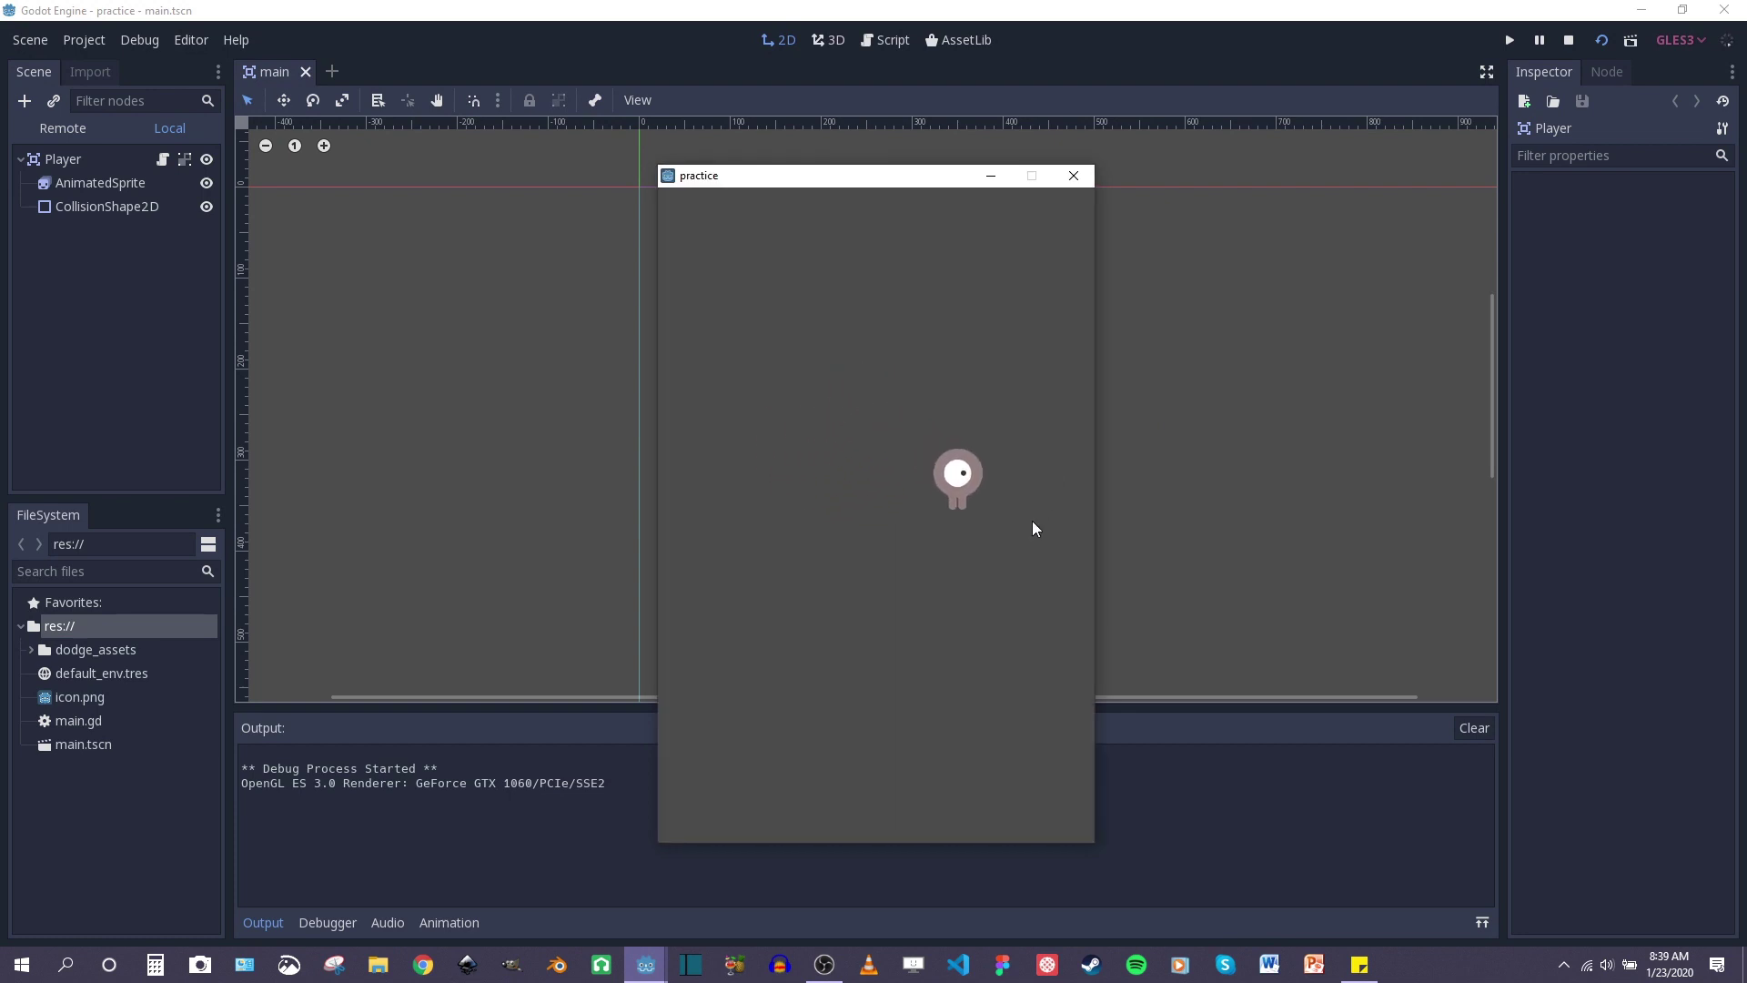
key("Left")
key("Up")
key("Right")
key("Down")
key("Left")
key("Right")
key("Up")
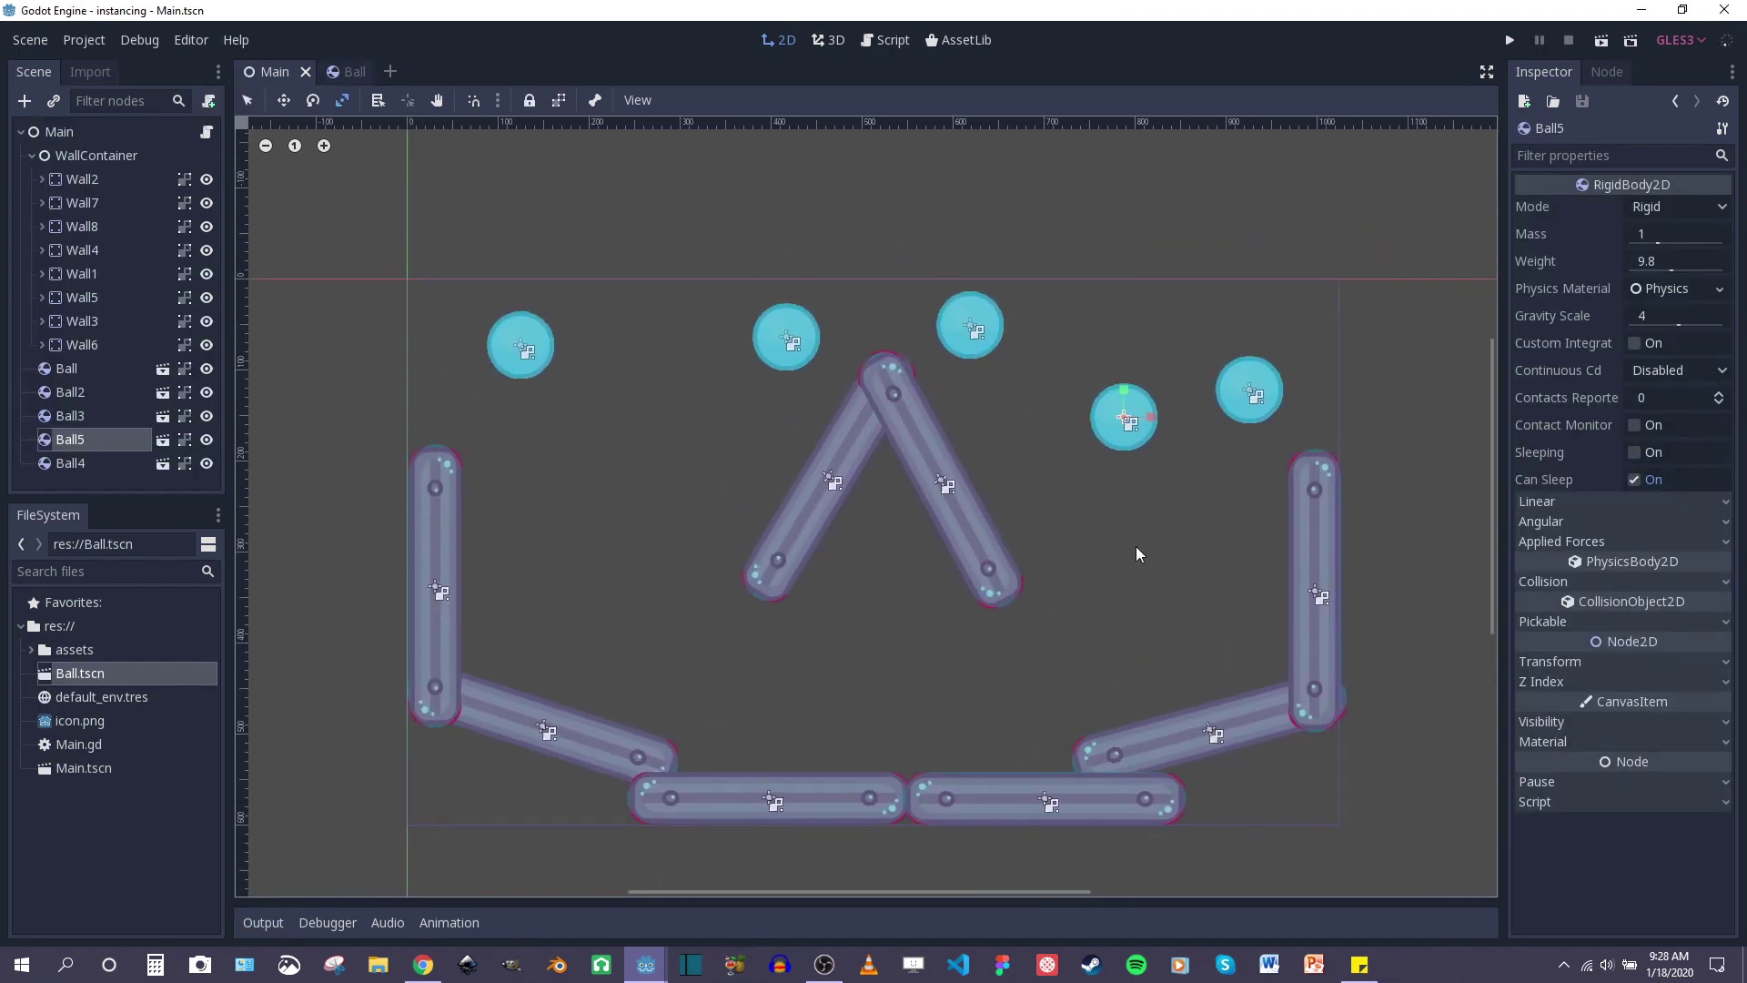
Step: Run the instancing scene and shift its game window slightly while watching the balls bounce between the walls
middle_click_drag(1137, 546, 1159, 532)
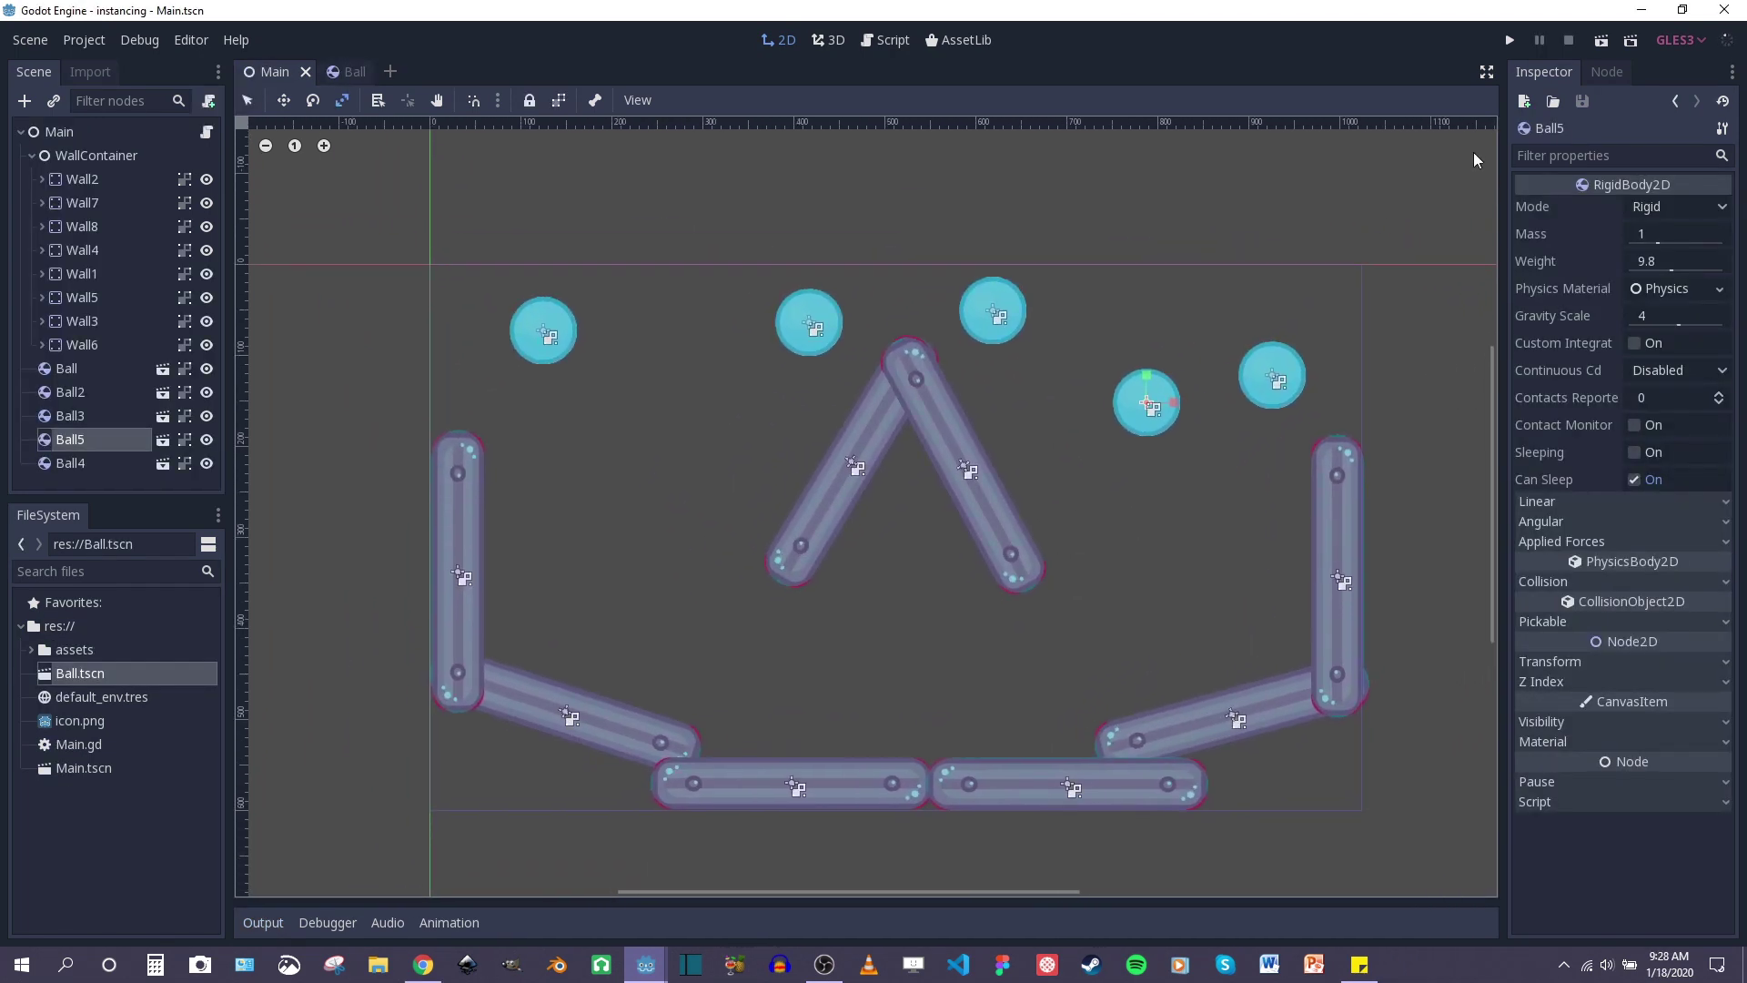
left_click(1604, 42)
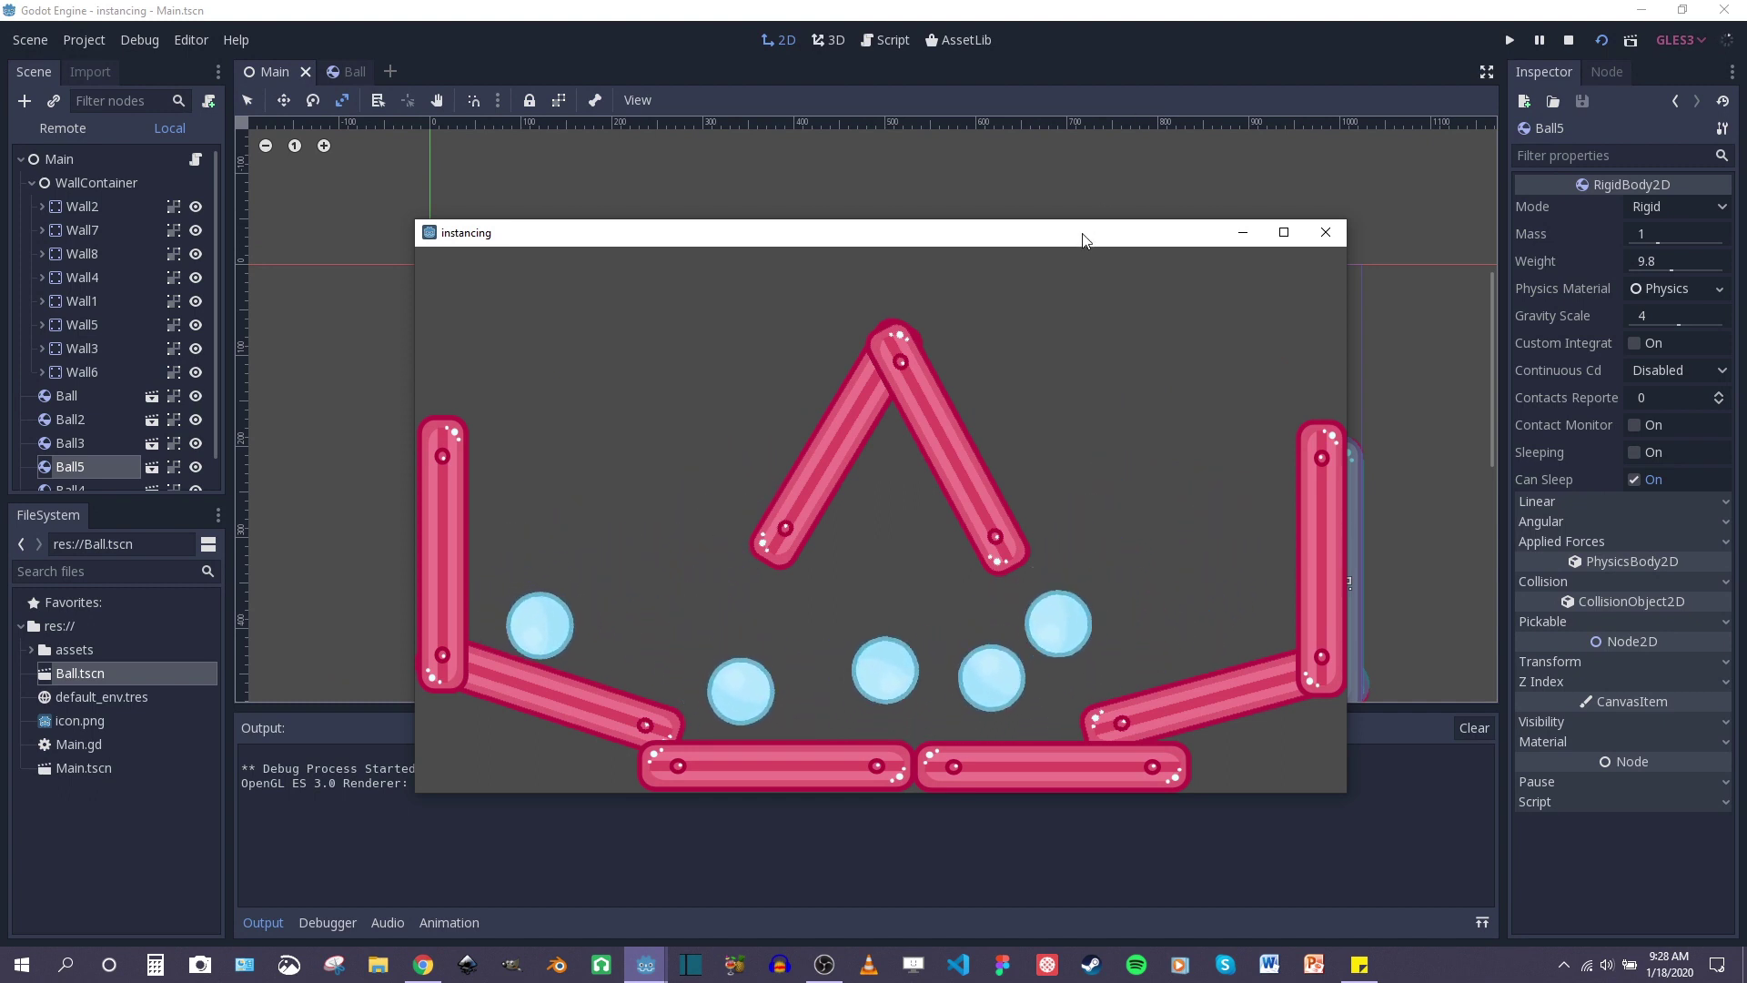
mouse_move(1103, 240)
left_mouse_down()
mouse_move(1117, 274)
mouse_move(1094, 260)
mouse_move(1132, 238)
left_mouse_up()
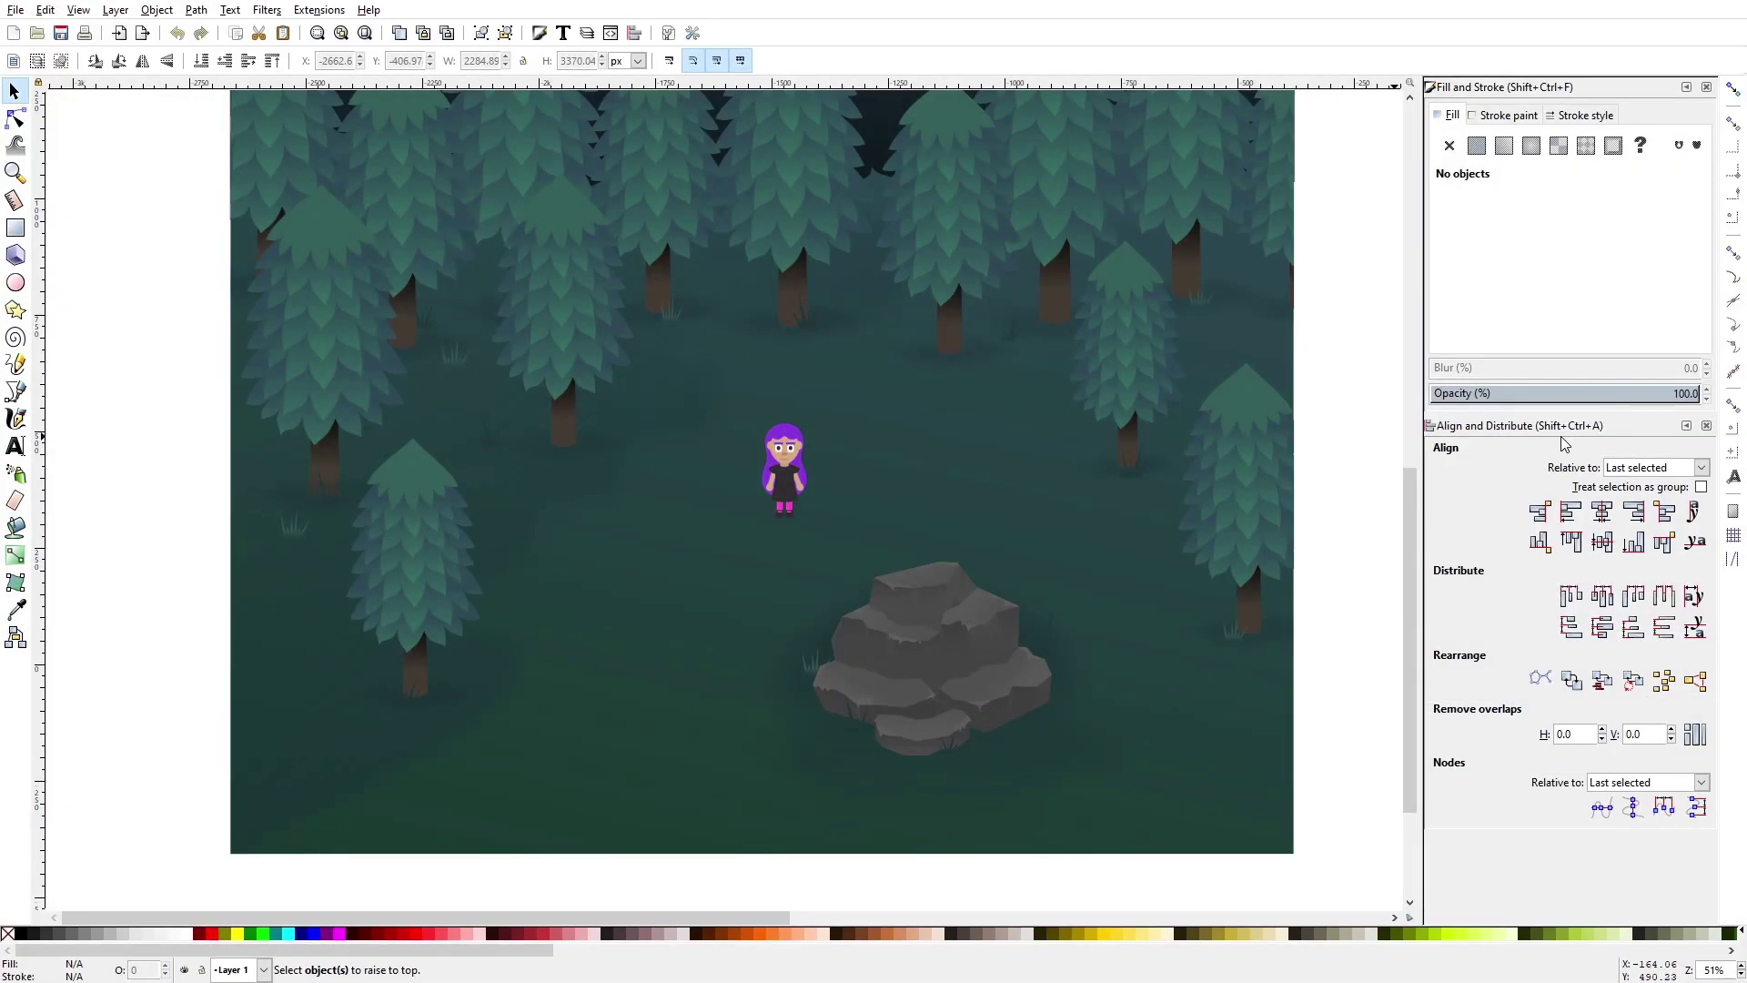
Step: Switch to Inkscape and ungroup the night forest illustration into its component groups
scroll(1160, 450, "down", 2, "ctrl")
middle_click_drag(939, 273, 855, 398)
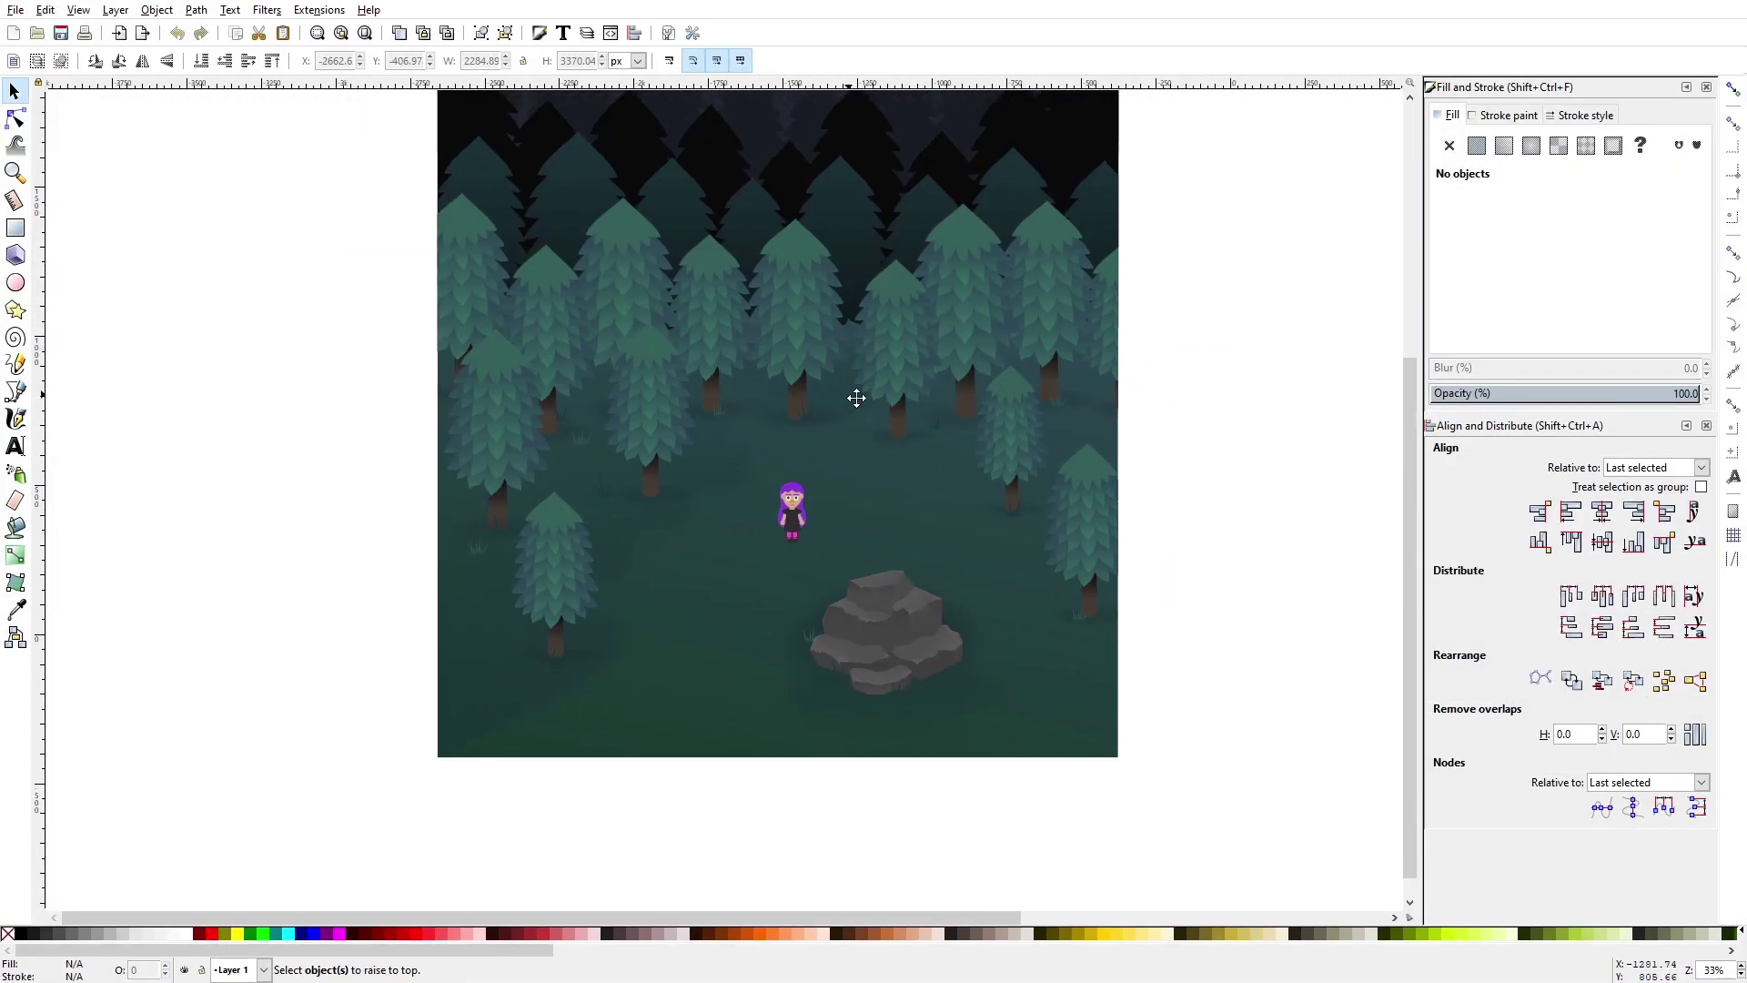
left_click(848, 400)
scroll(1163, 371, "down", 1, "ctrl")
middle_click_drag(1172, 329, 1076, 433)
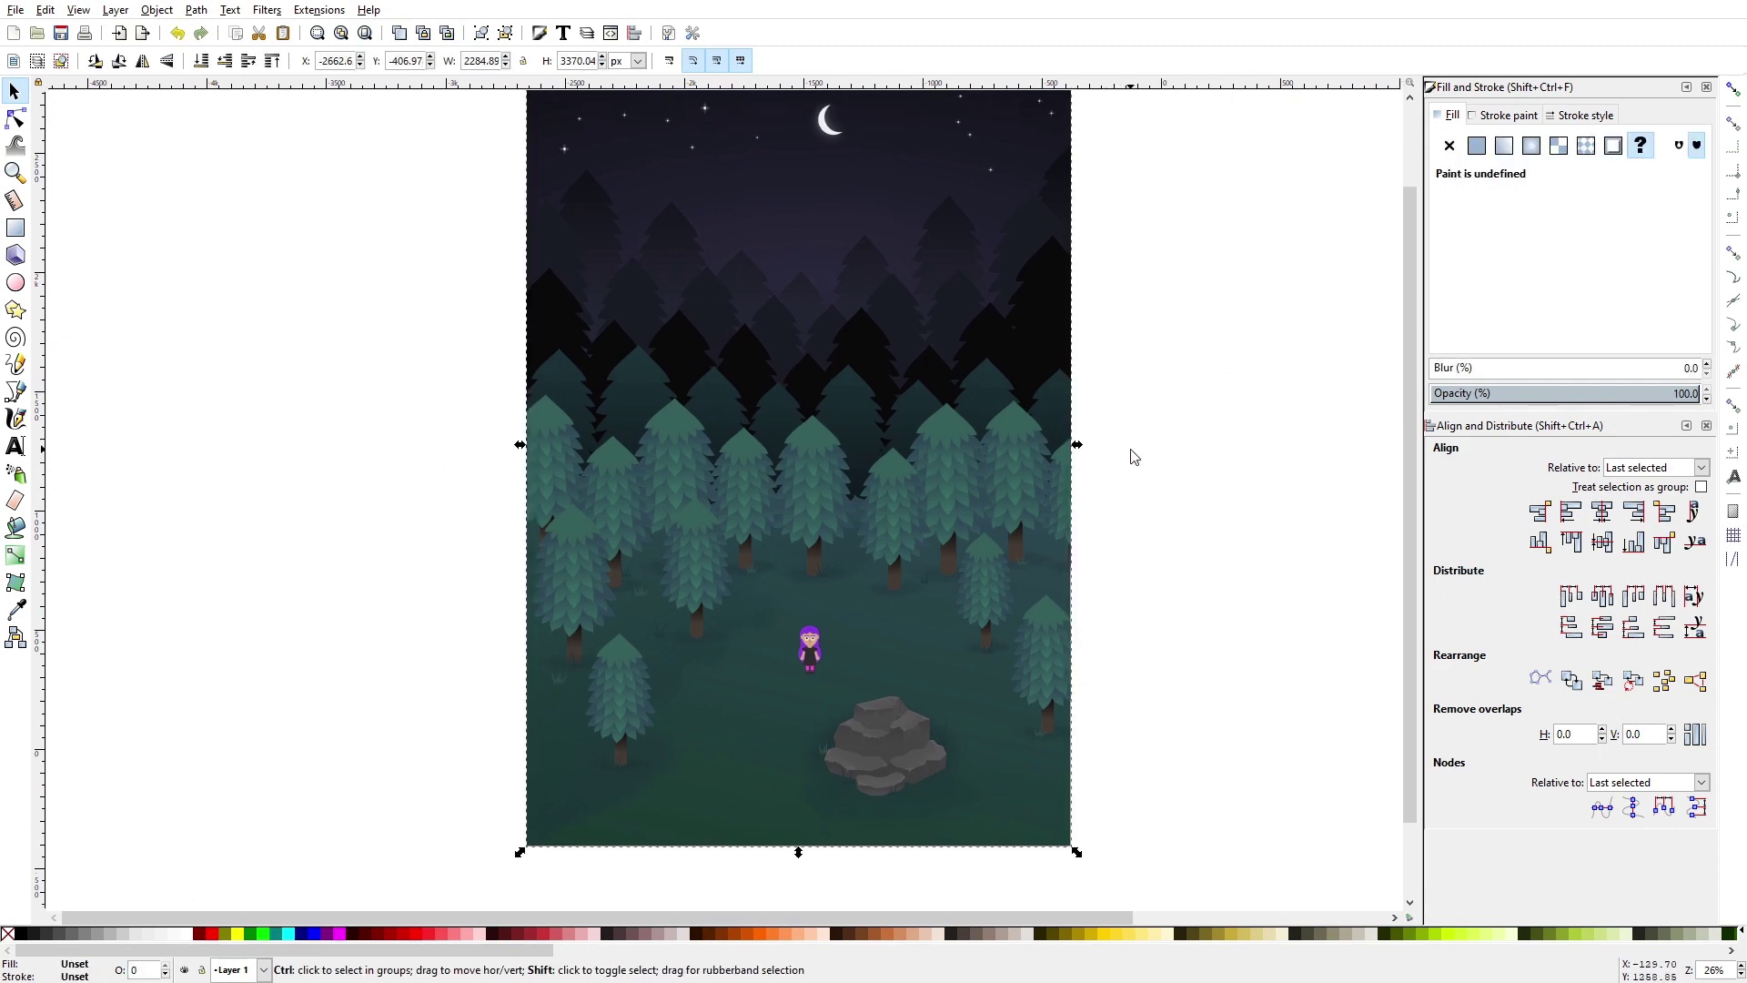
key("ctrl+shift+g")
left_click(1131, 449)
Step: Place a separate tree and the purple-haired character side by side on the empty canvas beside the forest illustration
scroll(831, 513, "up", 3, "ctrl")
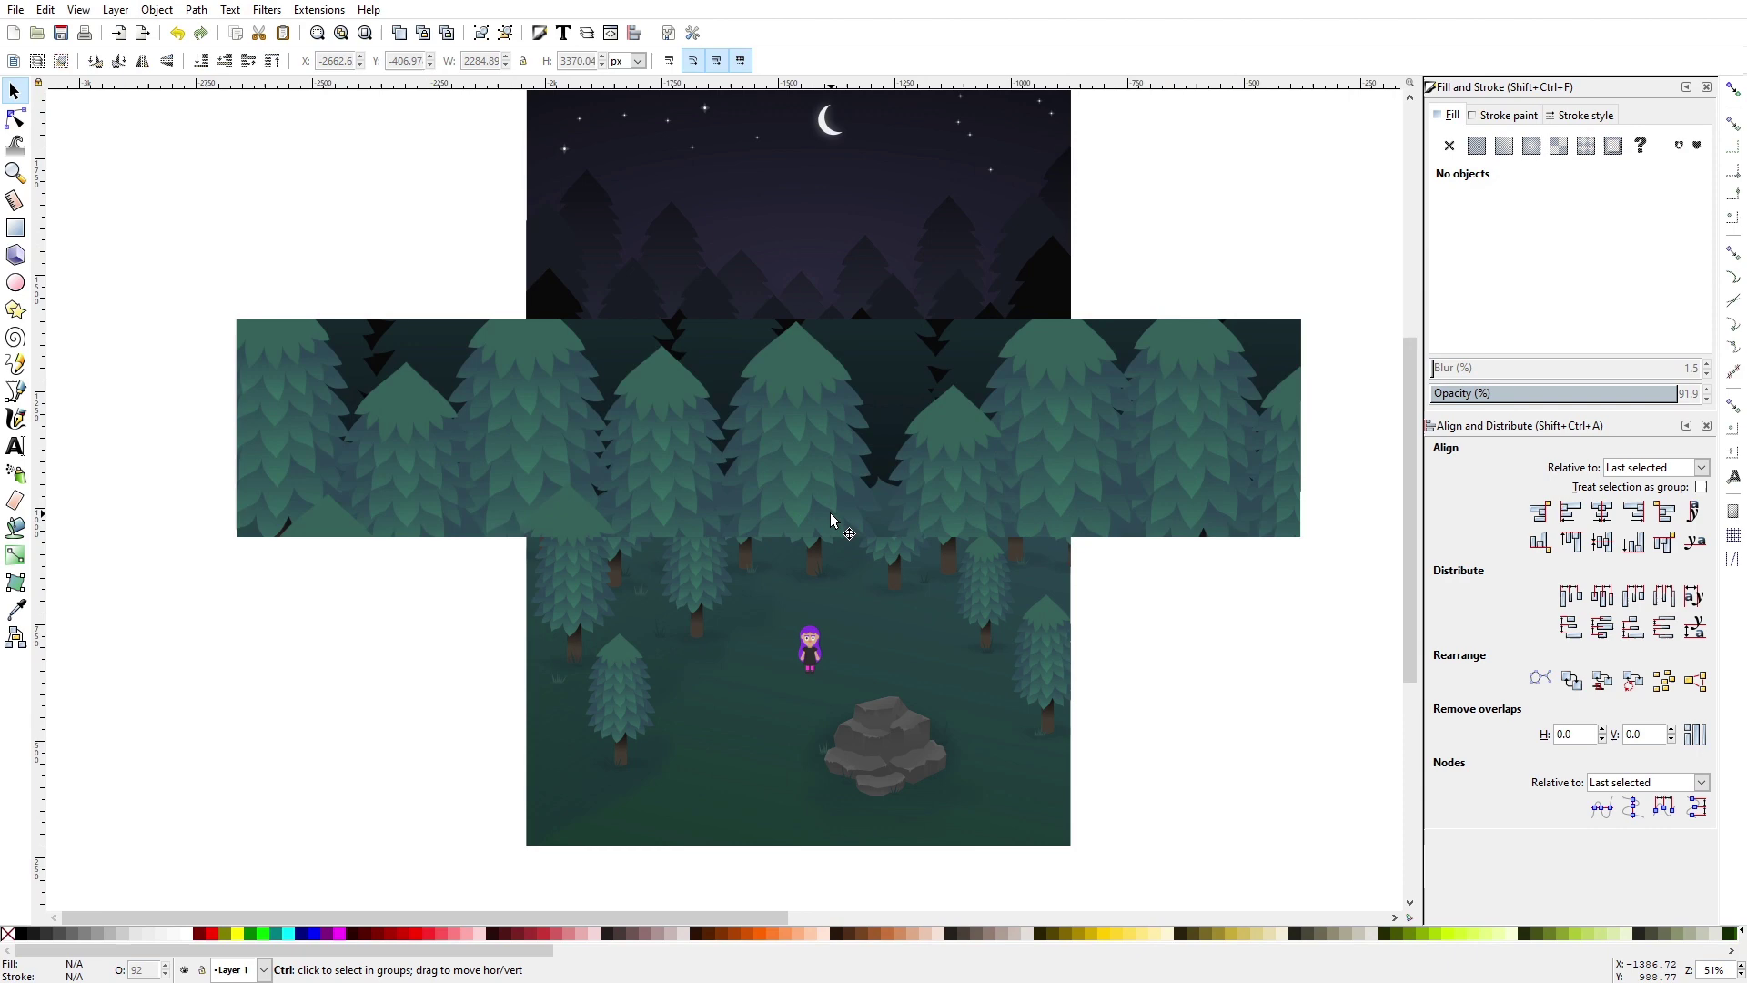
left_click(848, 516)
scroll(848, 515, "down", 2, "ctrl")
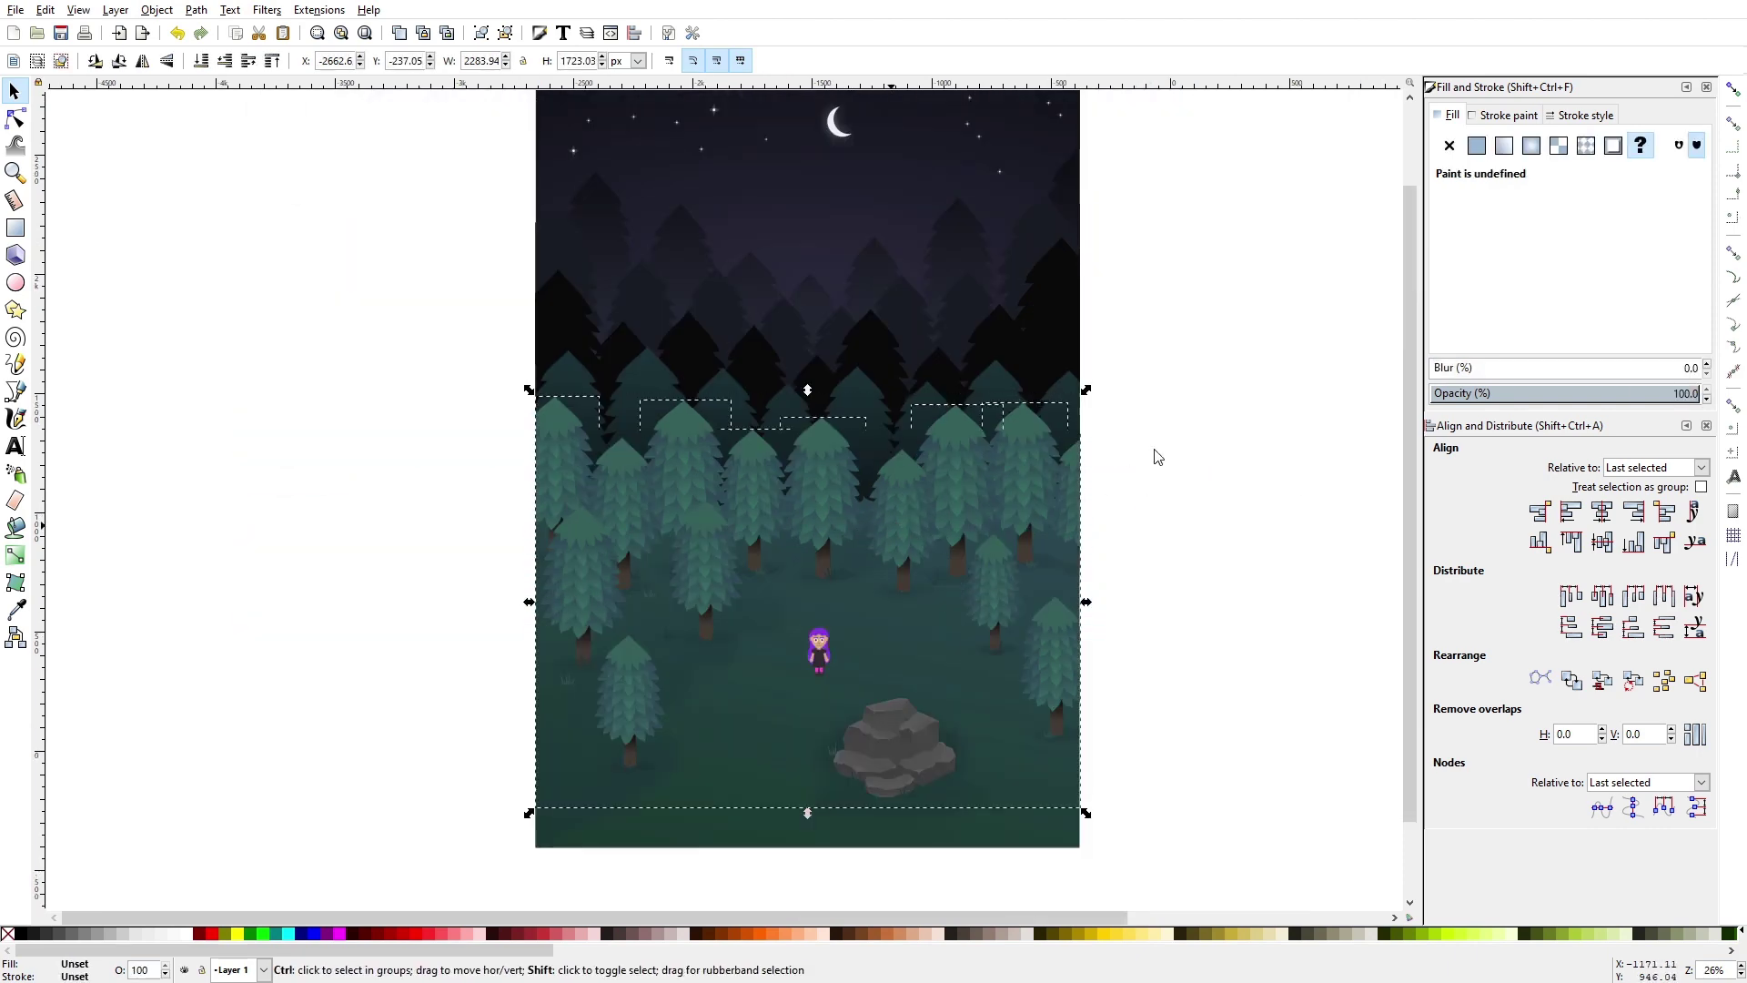
key("Escape")
middle_click_drag(920, 573, 874, 526)
left_click(805, 474)
middle_click_drag(1132, 487, 954, 540)
key("ctrl+v")
left_click(1099, 525)
left_click_drag(1121, 581, 1103, 584)
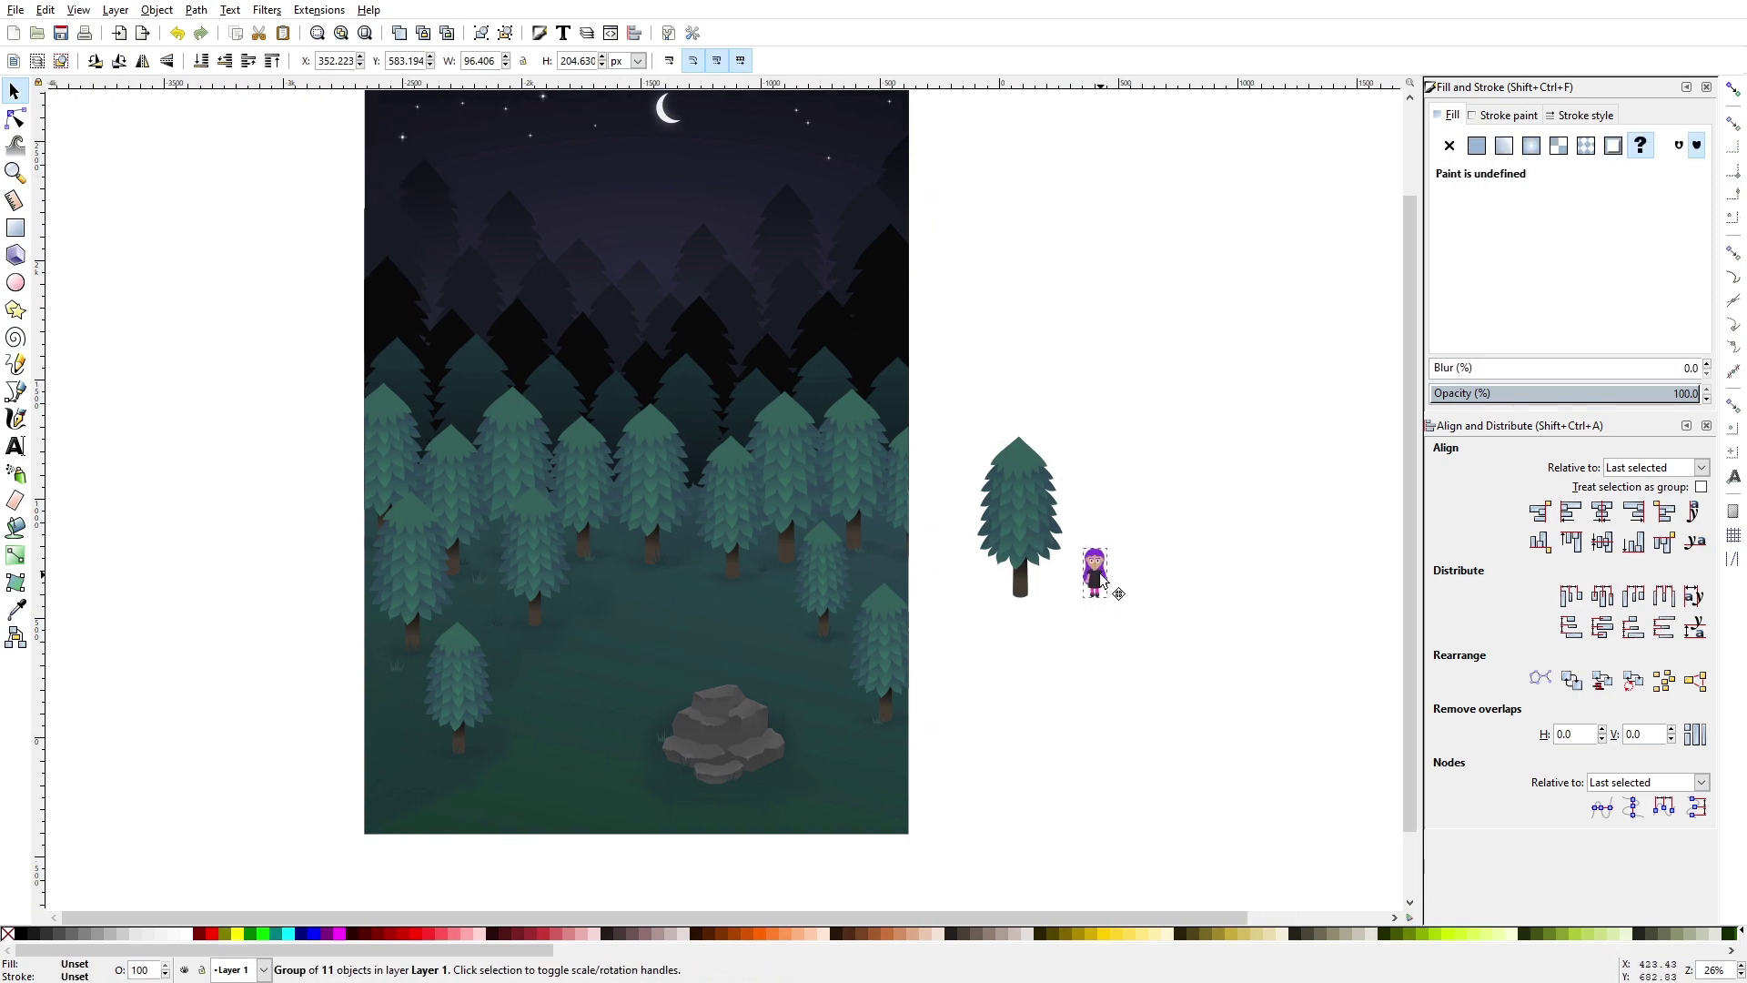
left_click(1141, 549)
scroll(1088, 546, "up", 4, "ctrl")
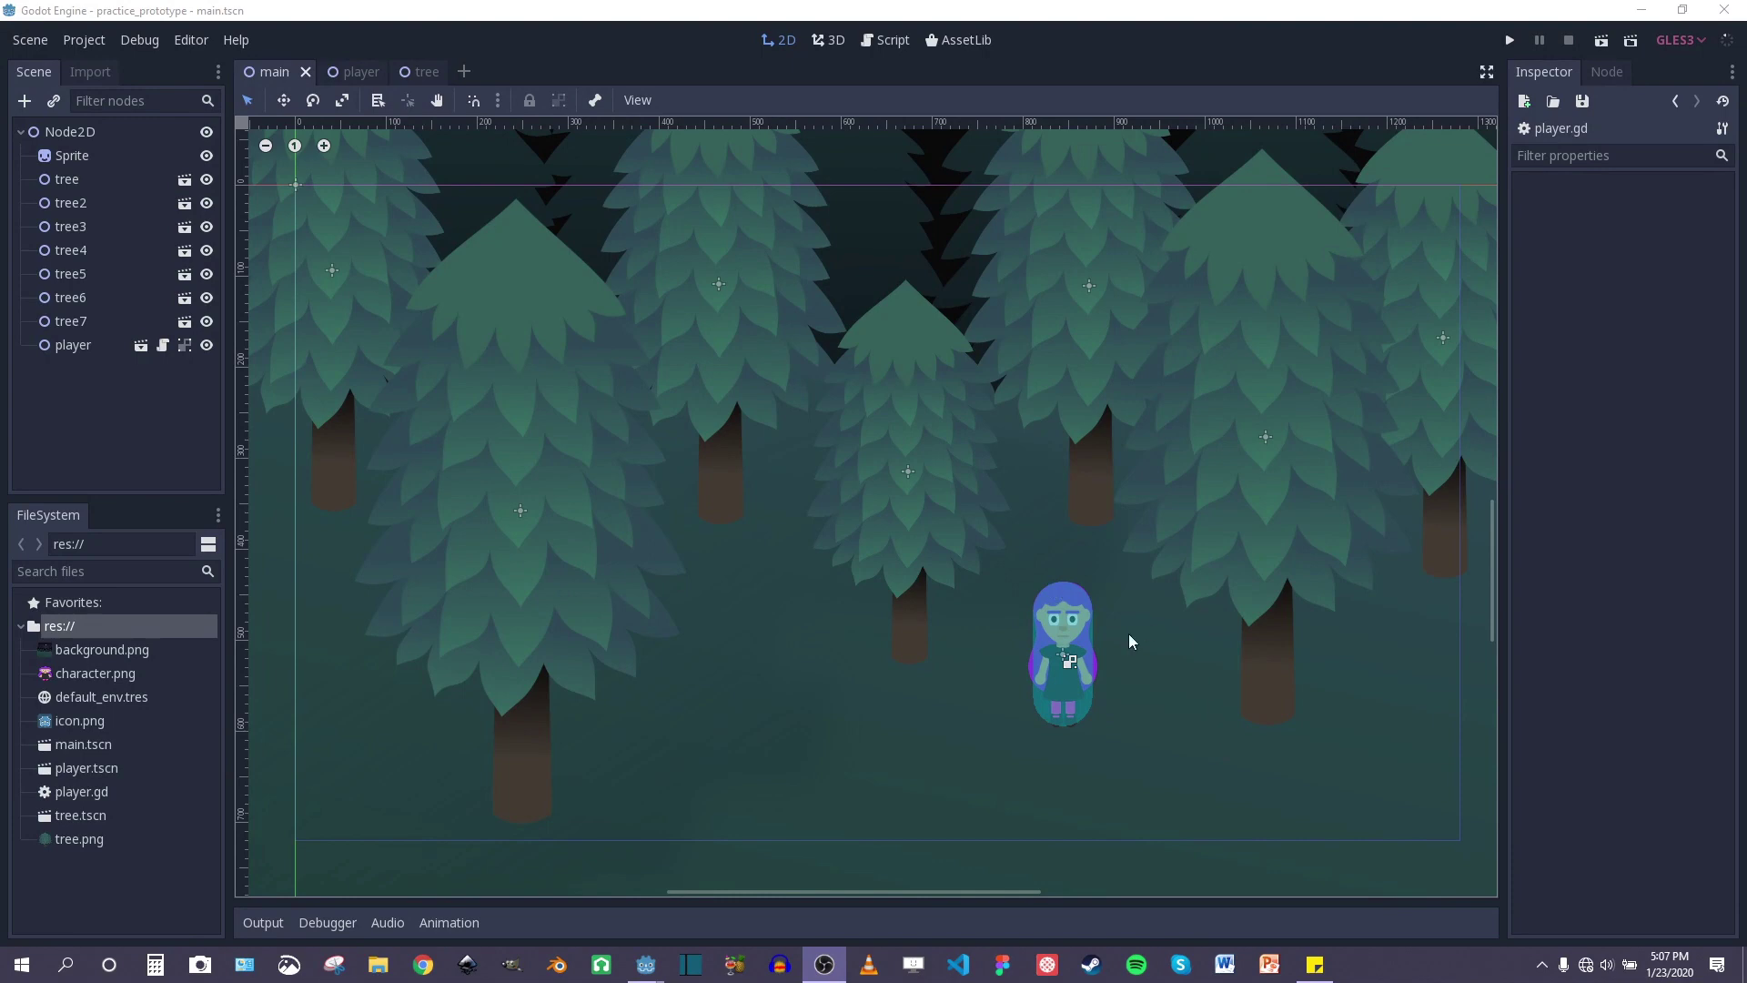
Step: Switch to Godot and review the tree and player scenes of practice_prototype, returning to the main scene
mouse_move(1176, 641)
middle_mouse_down()
mouse_move(1115, 634)
mouse_move(1176, 645)
mouse_move(1150, 657)
mouse_move(1166, 658)
middle_mouse_up()
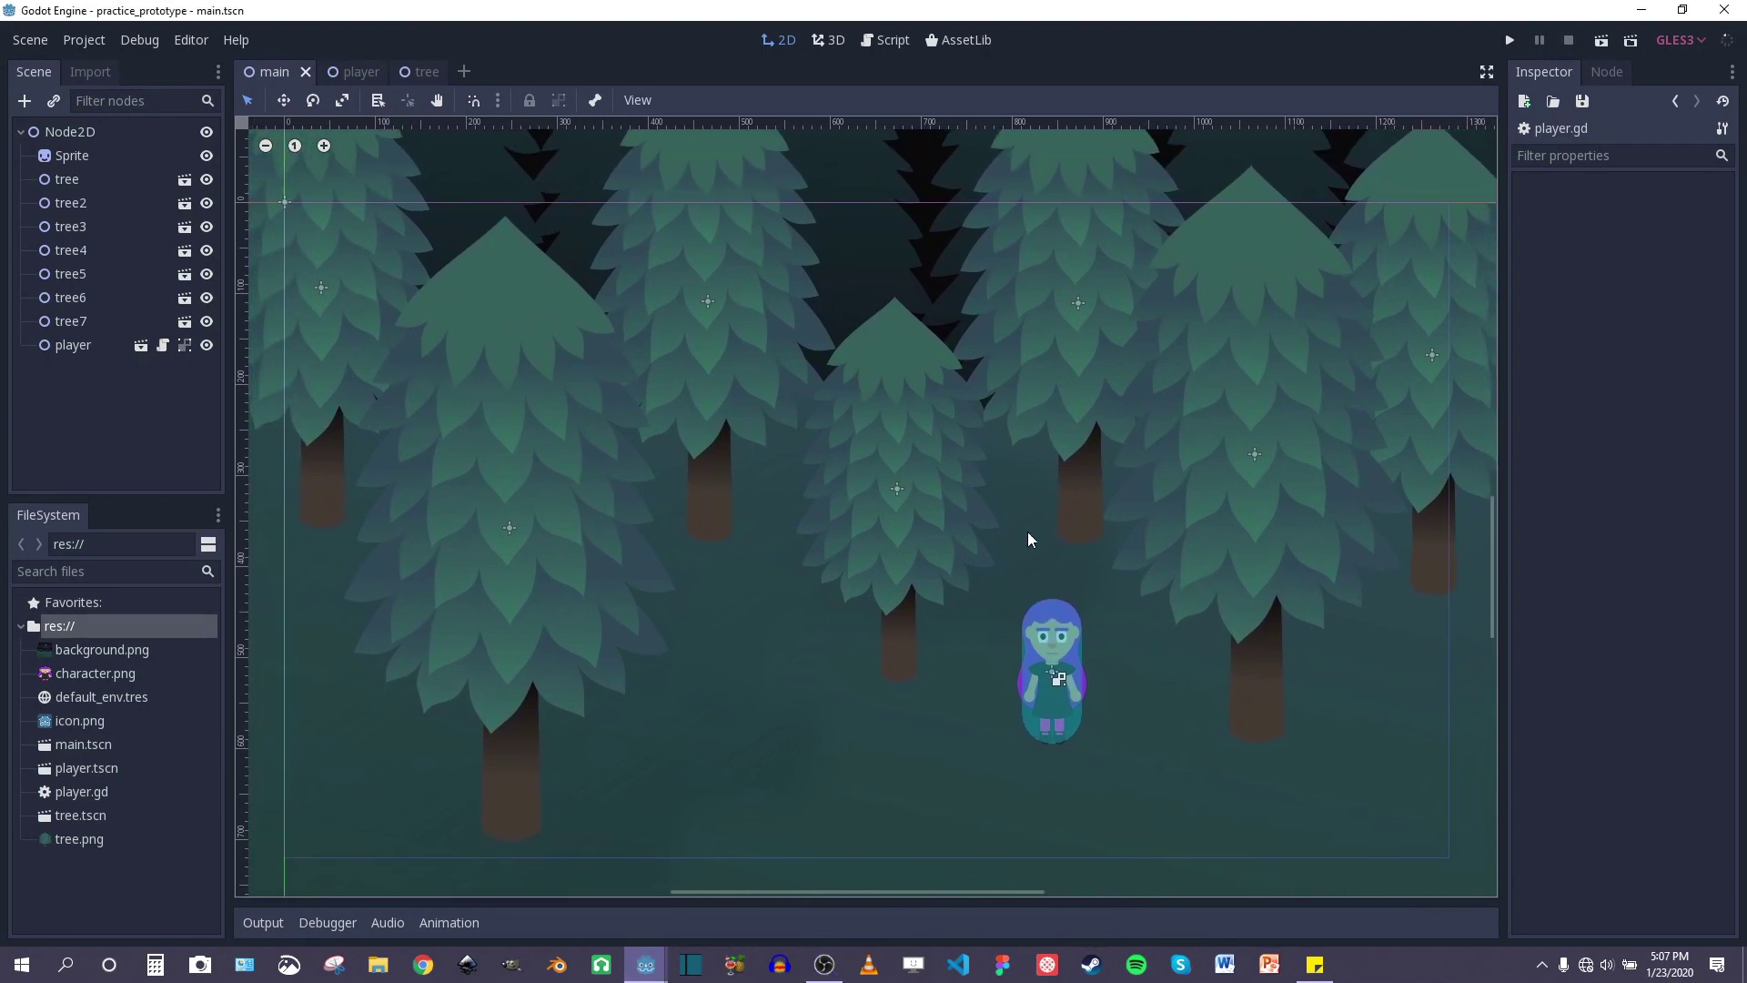
left_click(421, 72)
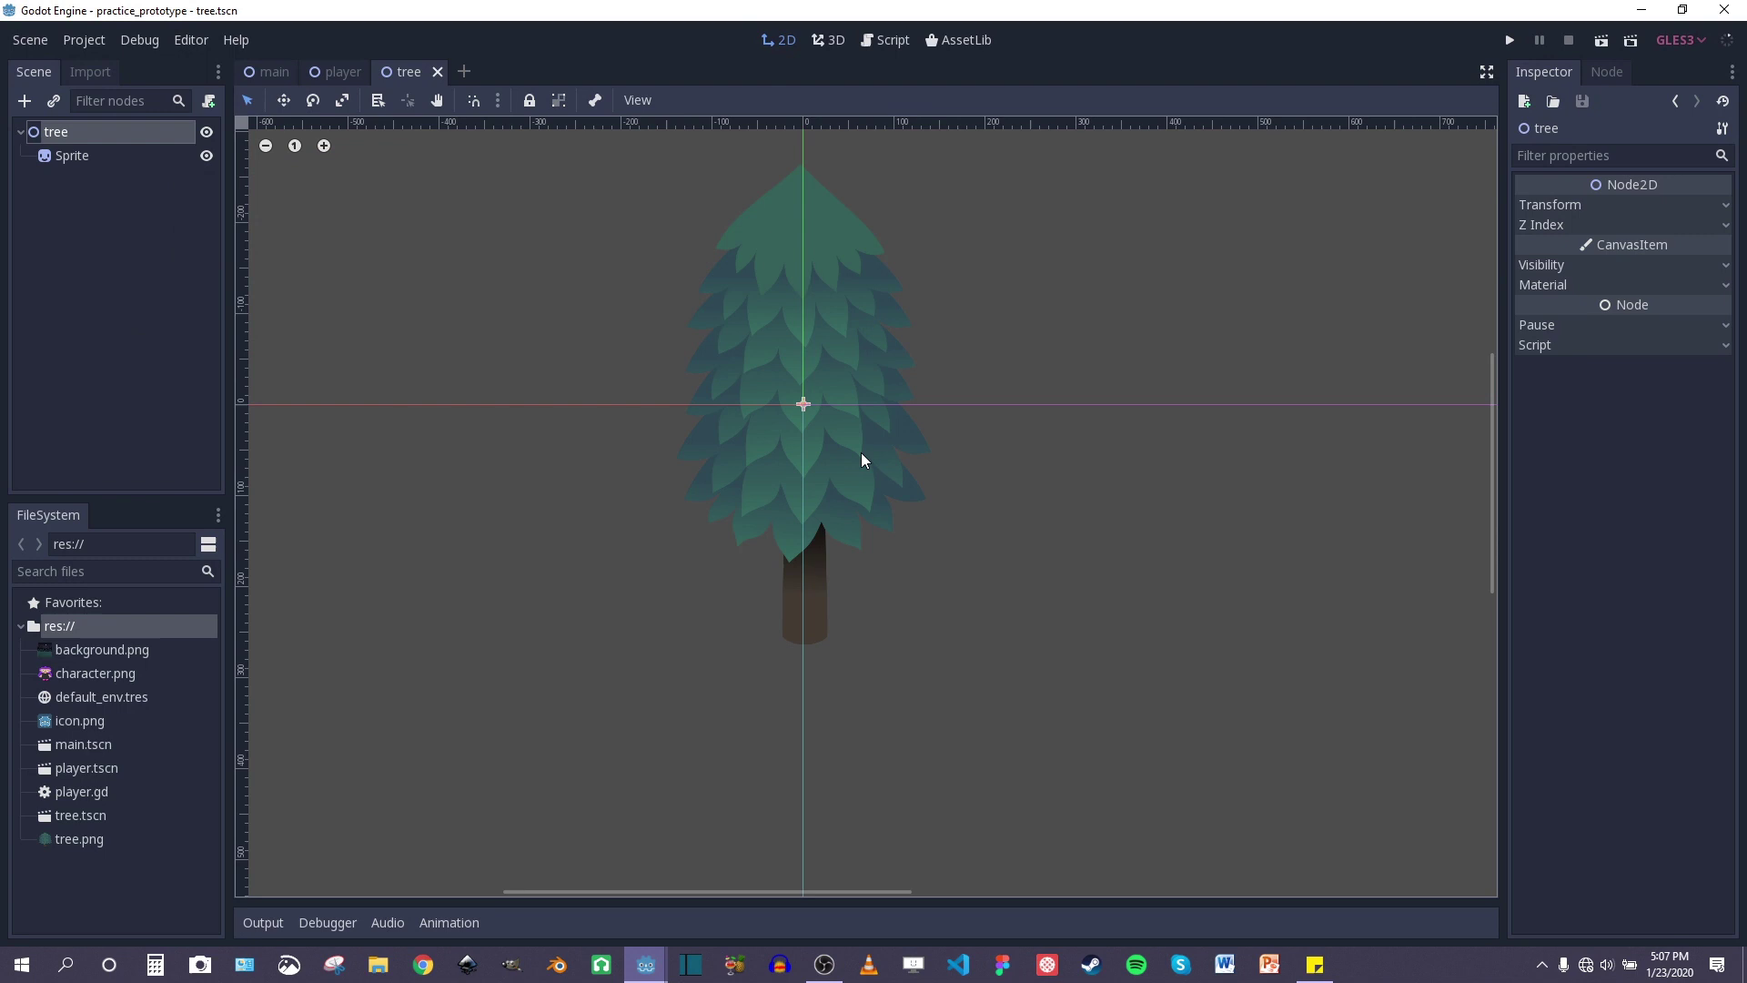
middle_click_drag(863, 460, 953, 569)
left_click(335, 72)
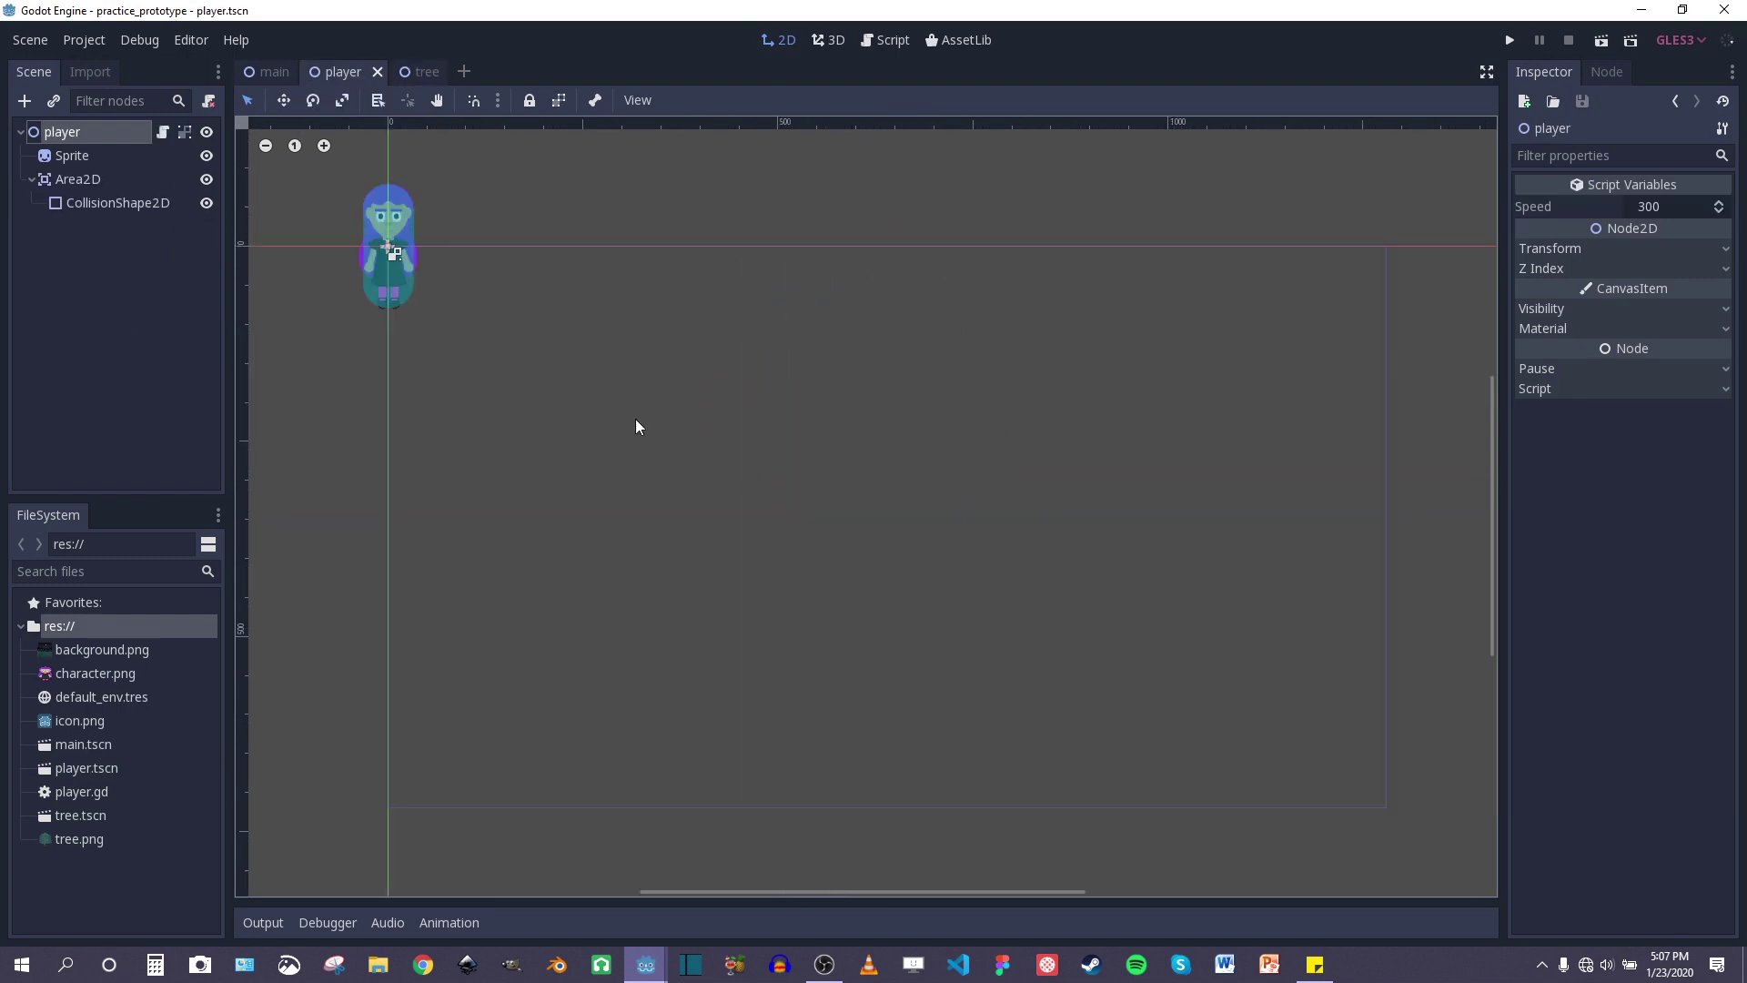
left_click(269, 73)
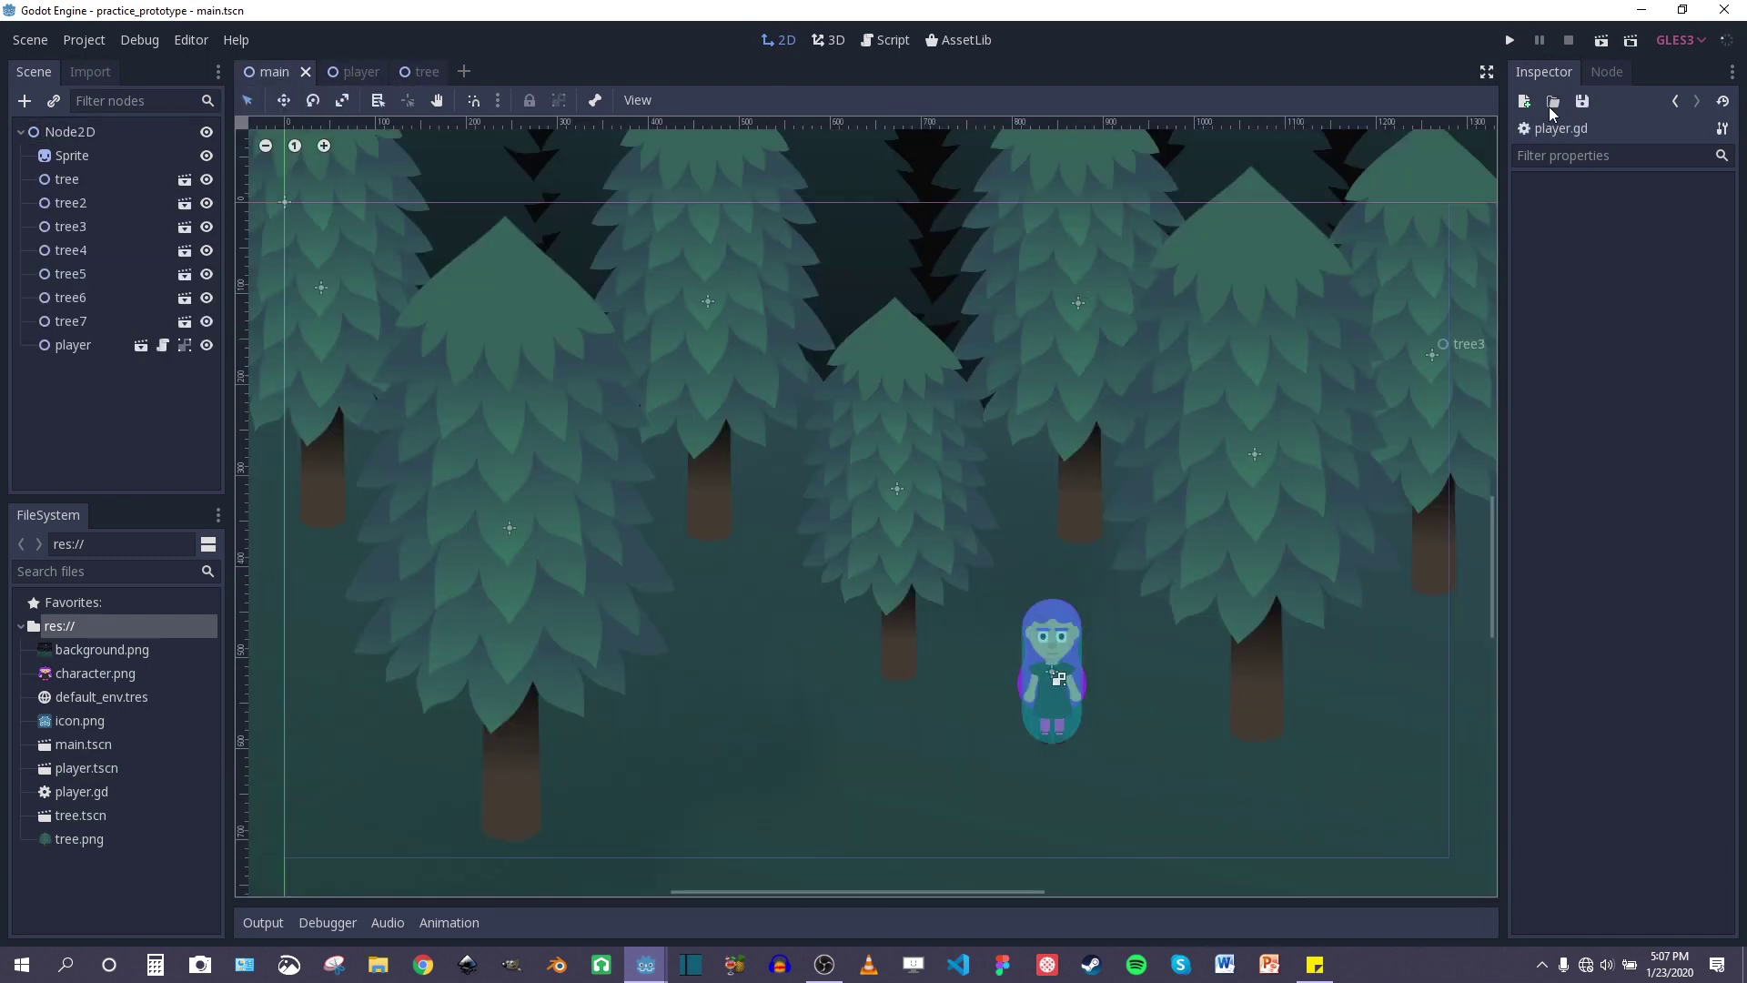
Step: Run the practice_prototype project, reposition its game window and walk the character in front of the trees to check movement
left_click(1512, 41)
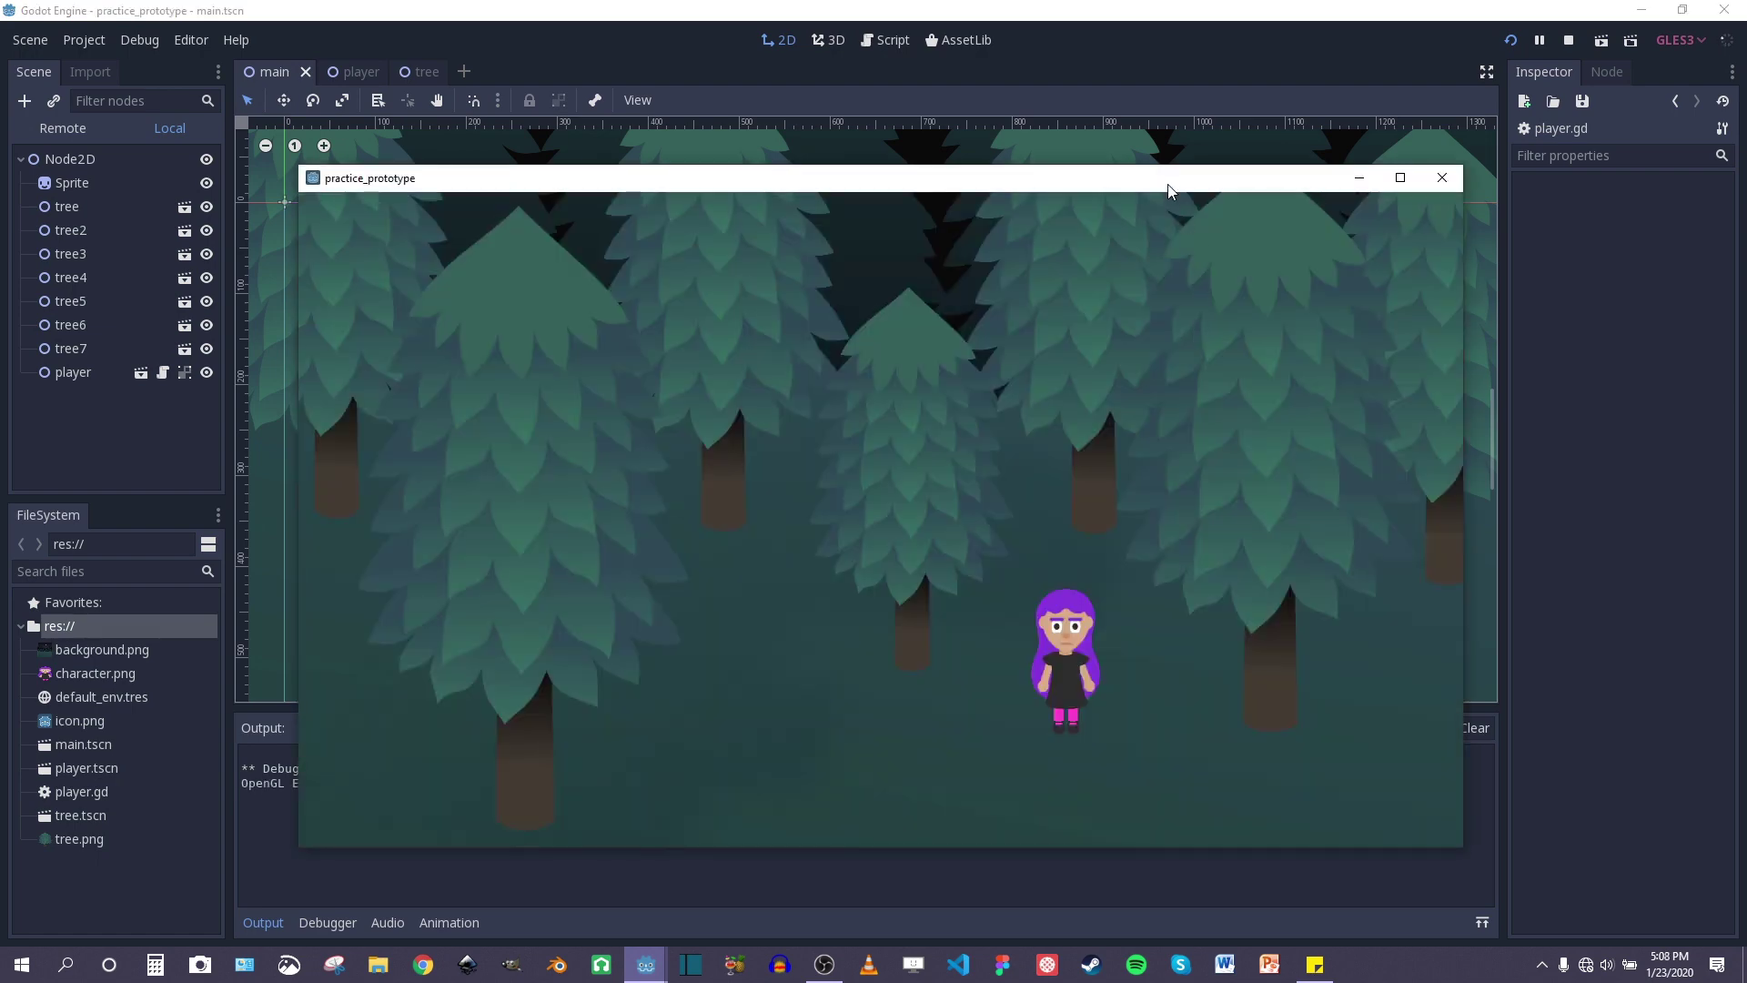
left_click_drag(1167, 182, 1123, 169)
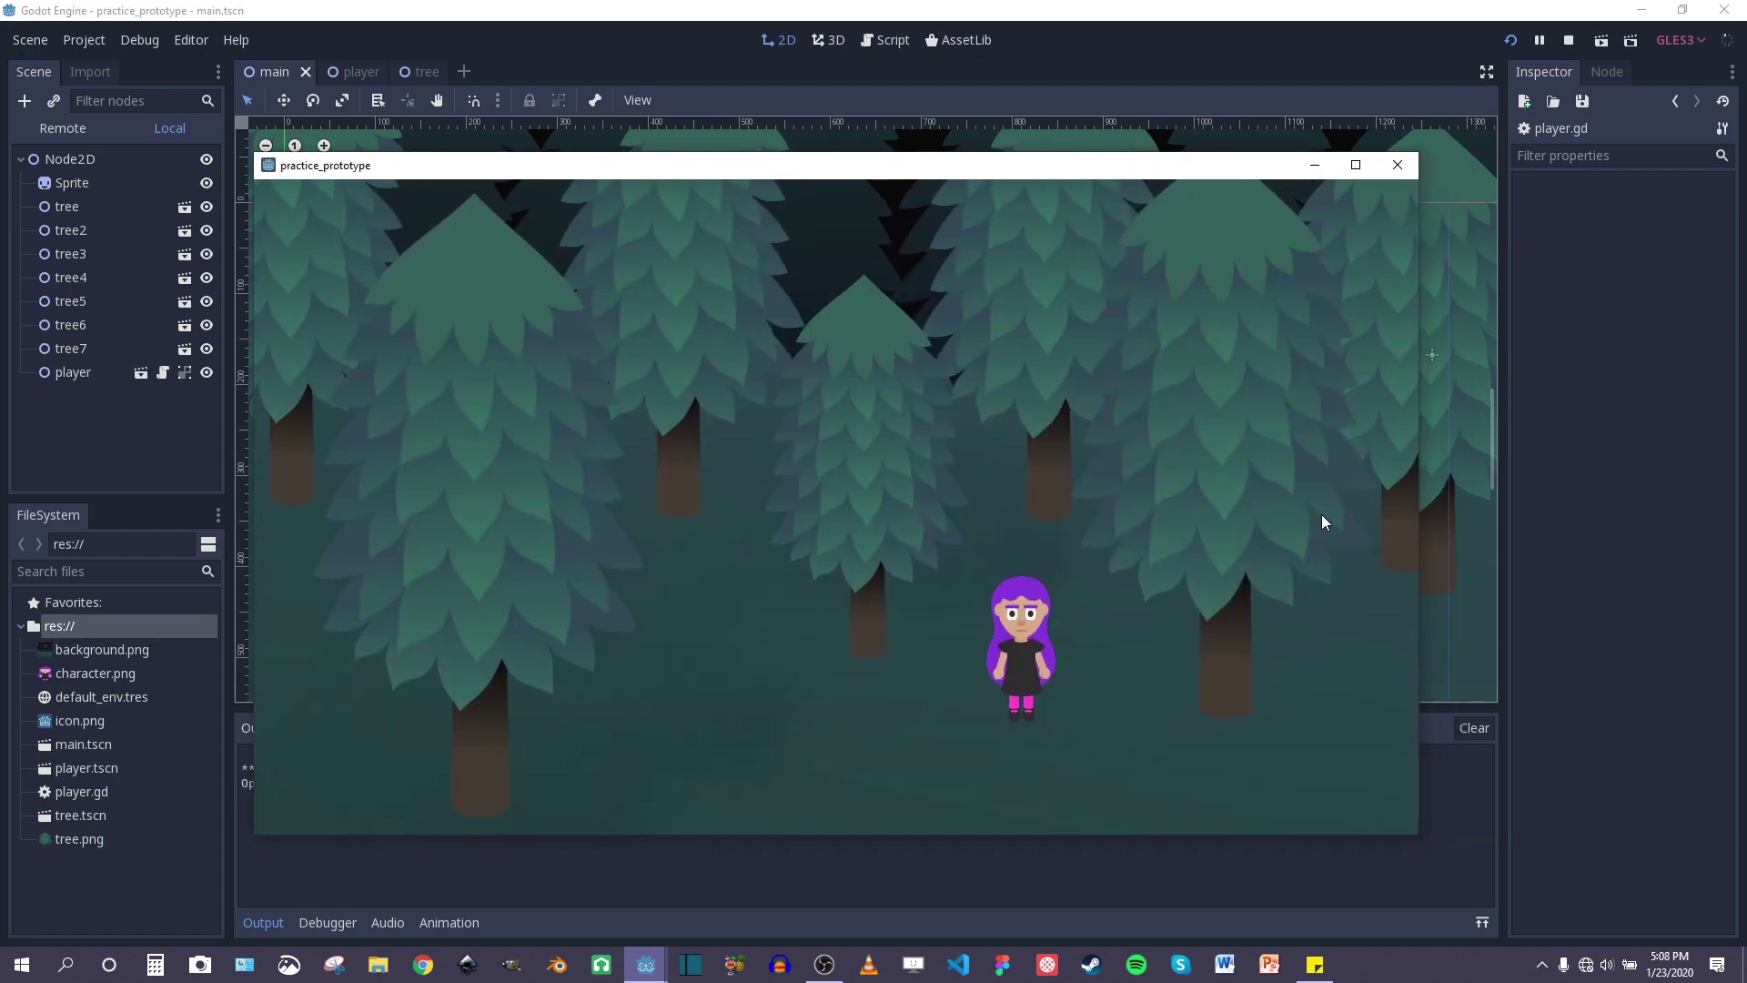
key("Left")
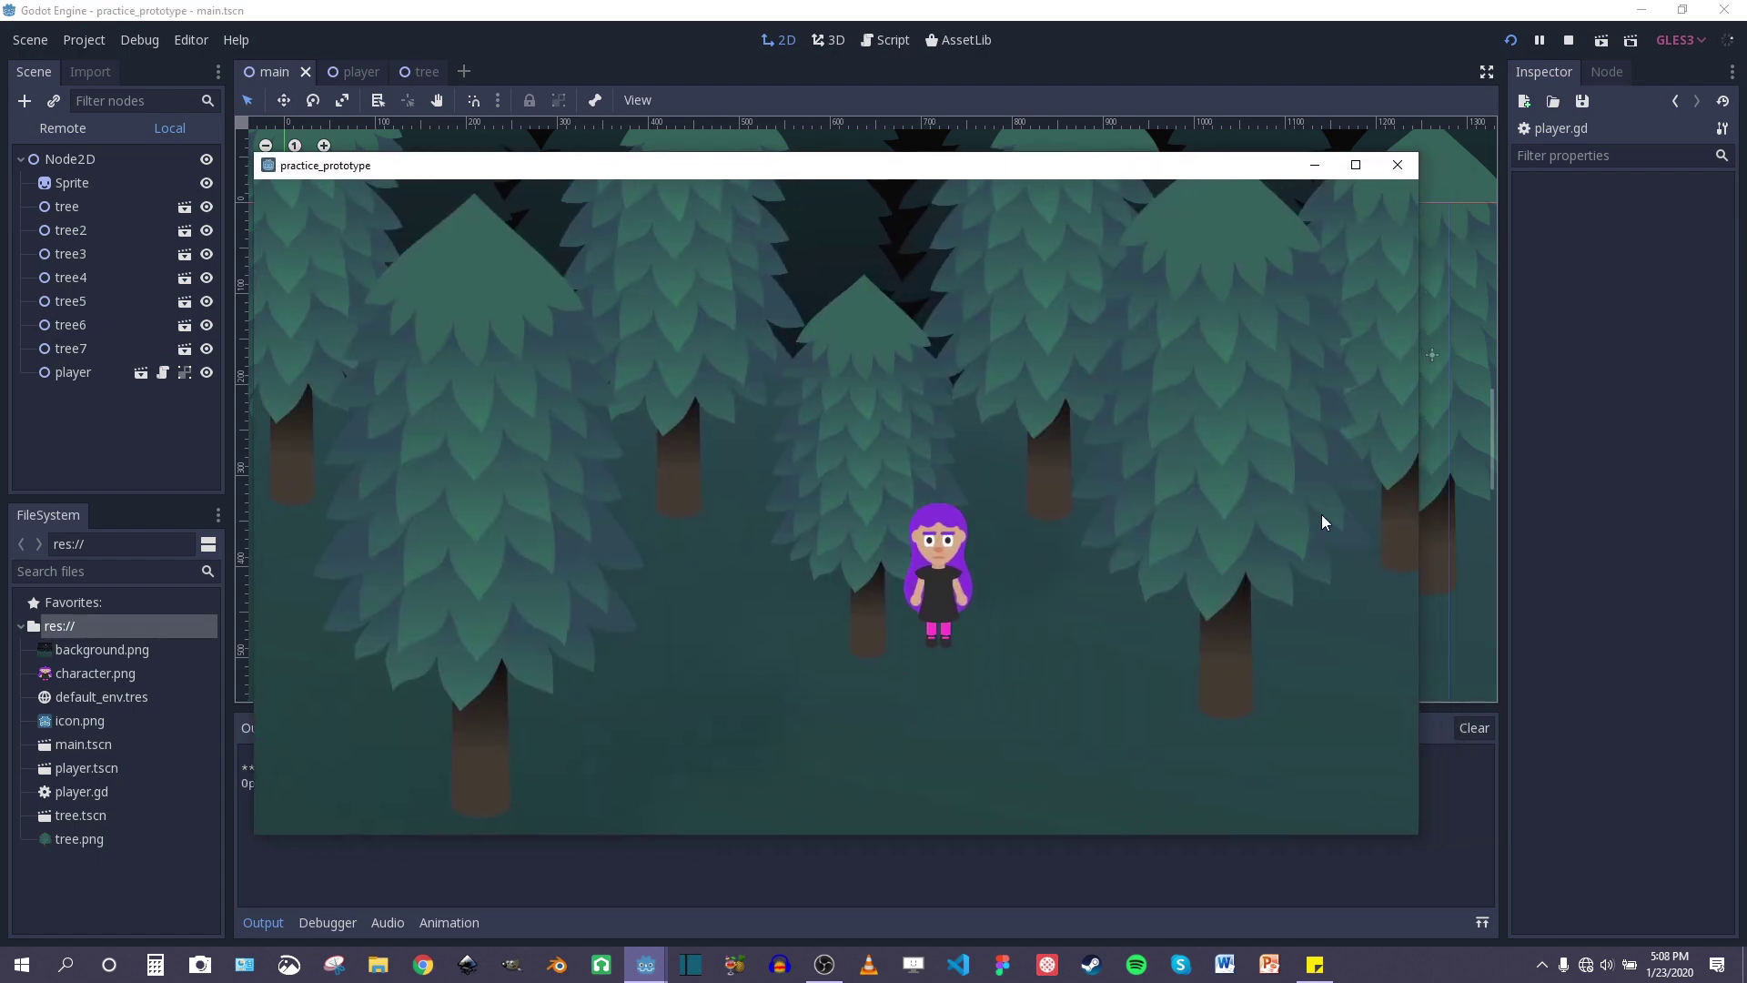
key("Left")
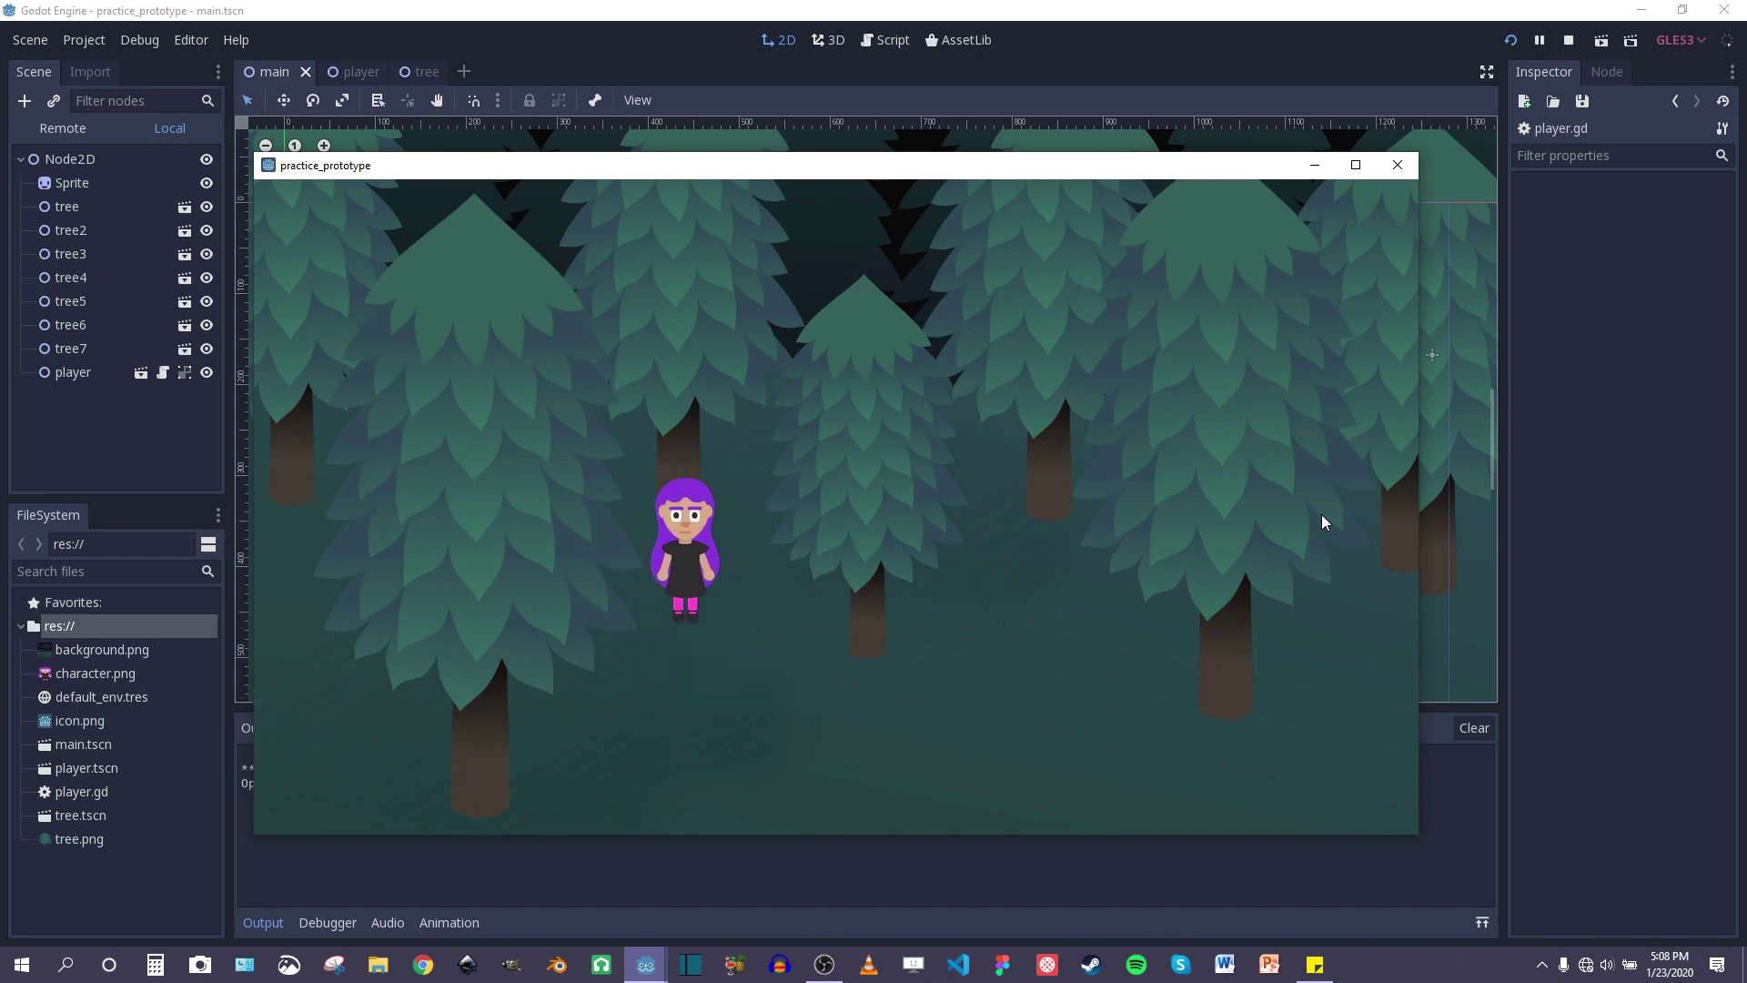
key("Right")
key("Left")
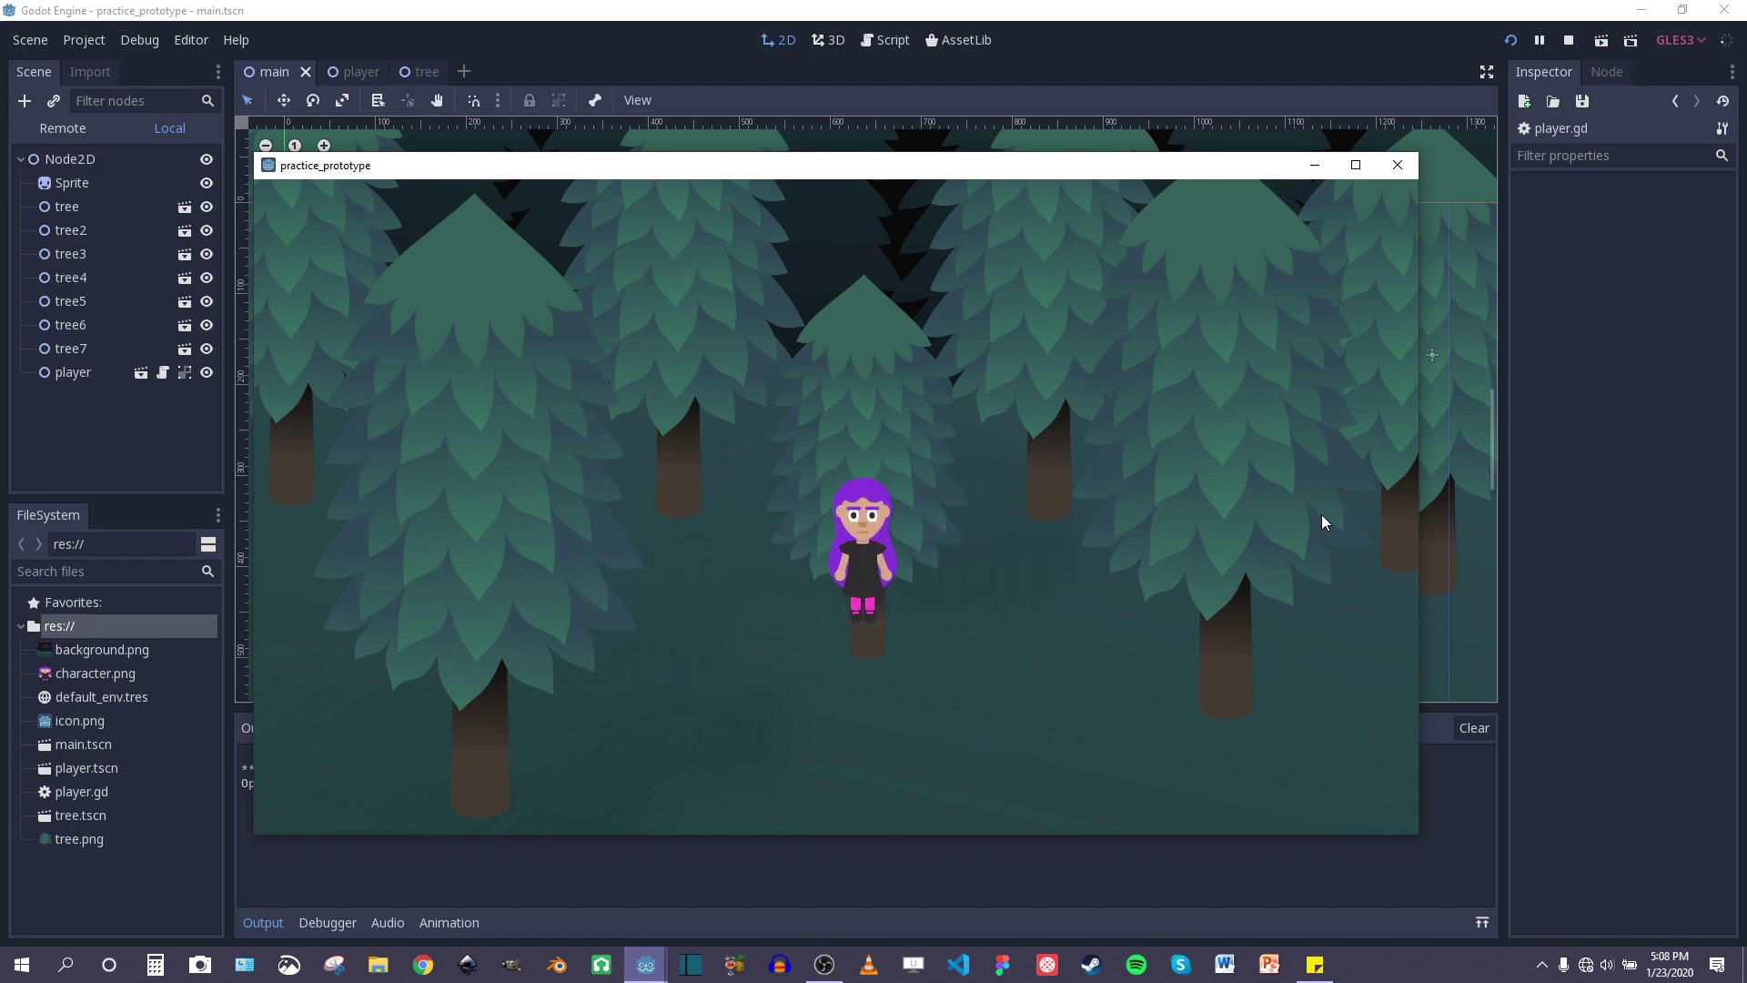
key("Left")
key("Right")
key("Down")
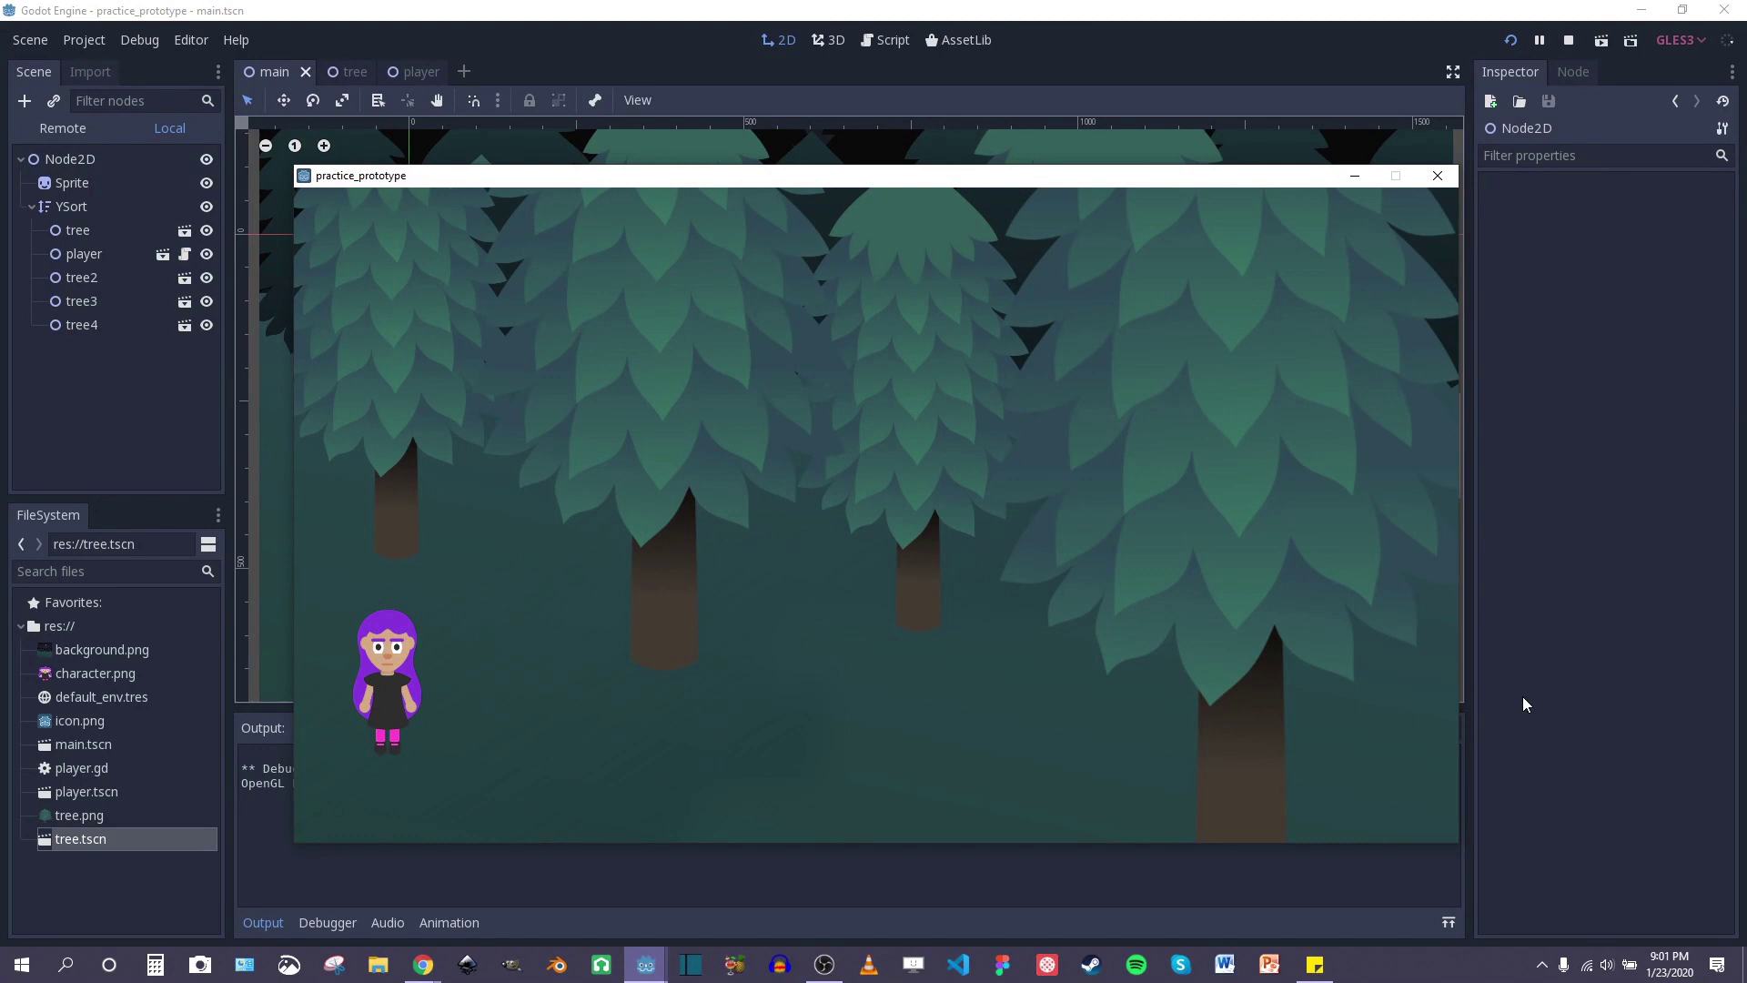
Step: In the running YSort version, walk the character from the leftmost tree to the large right tree to test depth sorting
key("Up")
key("Right")
key("Left")
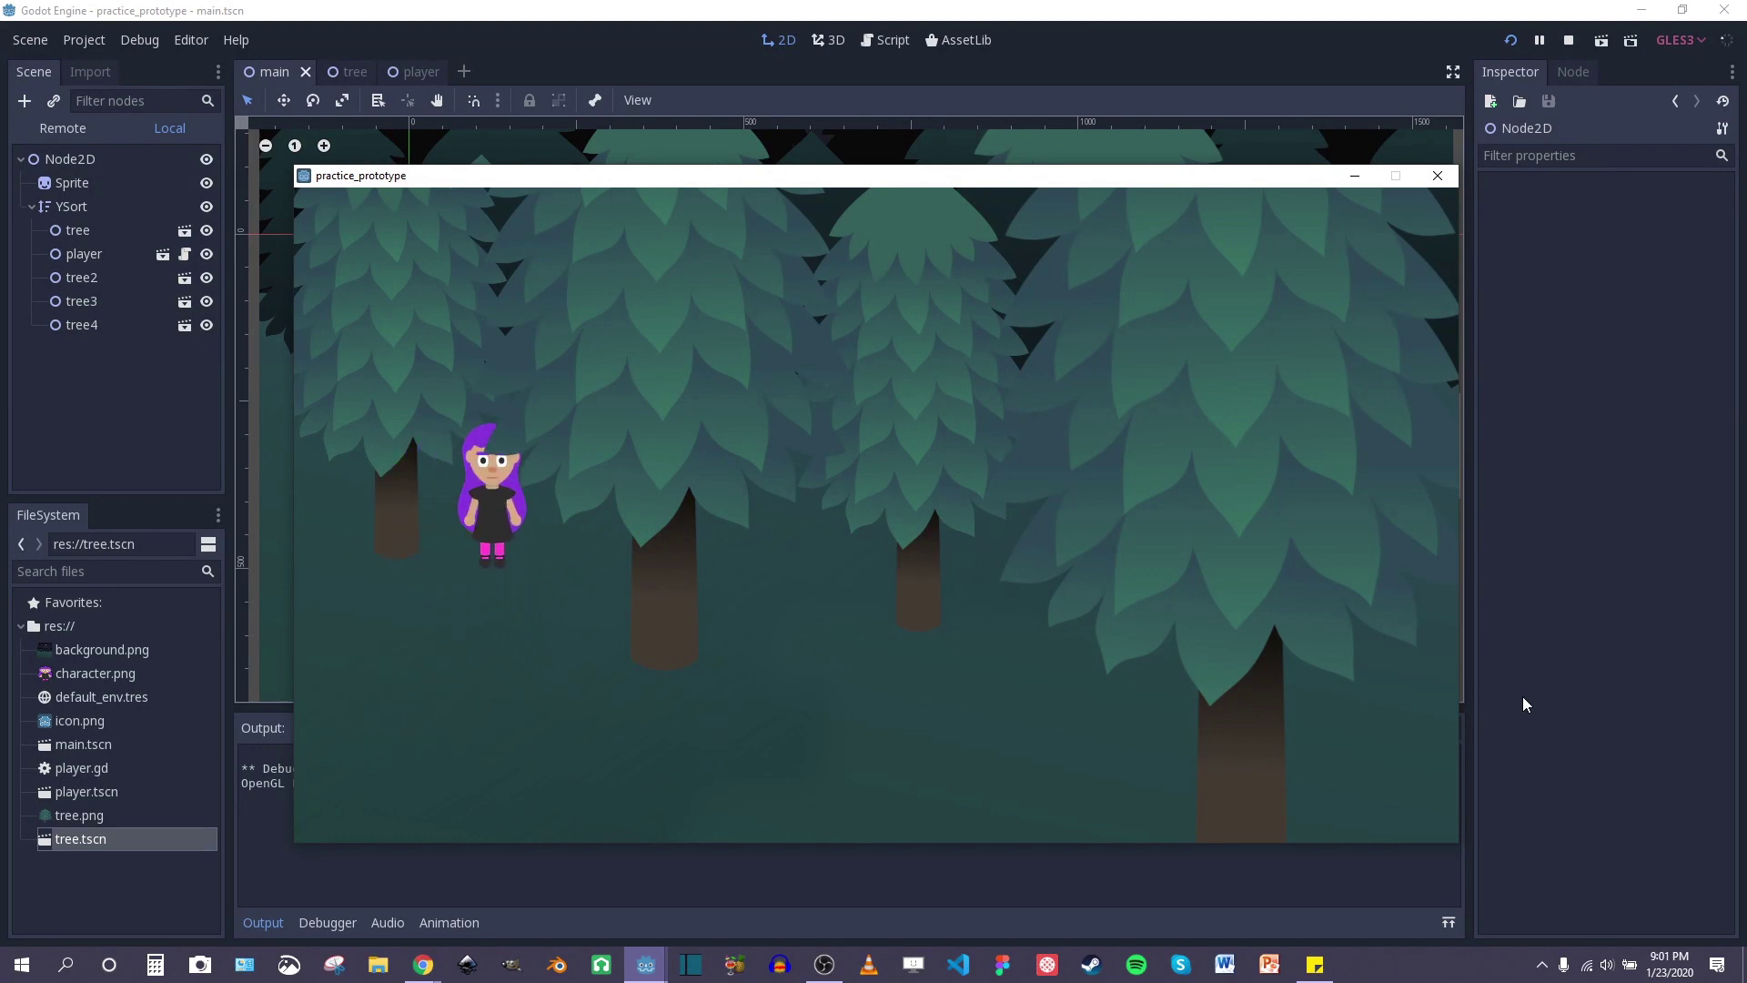
key("Down")
key("Left")
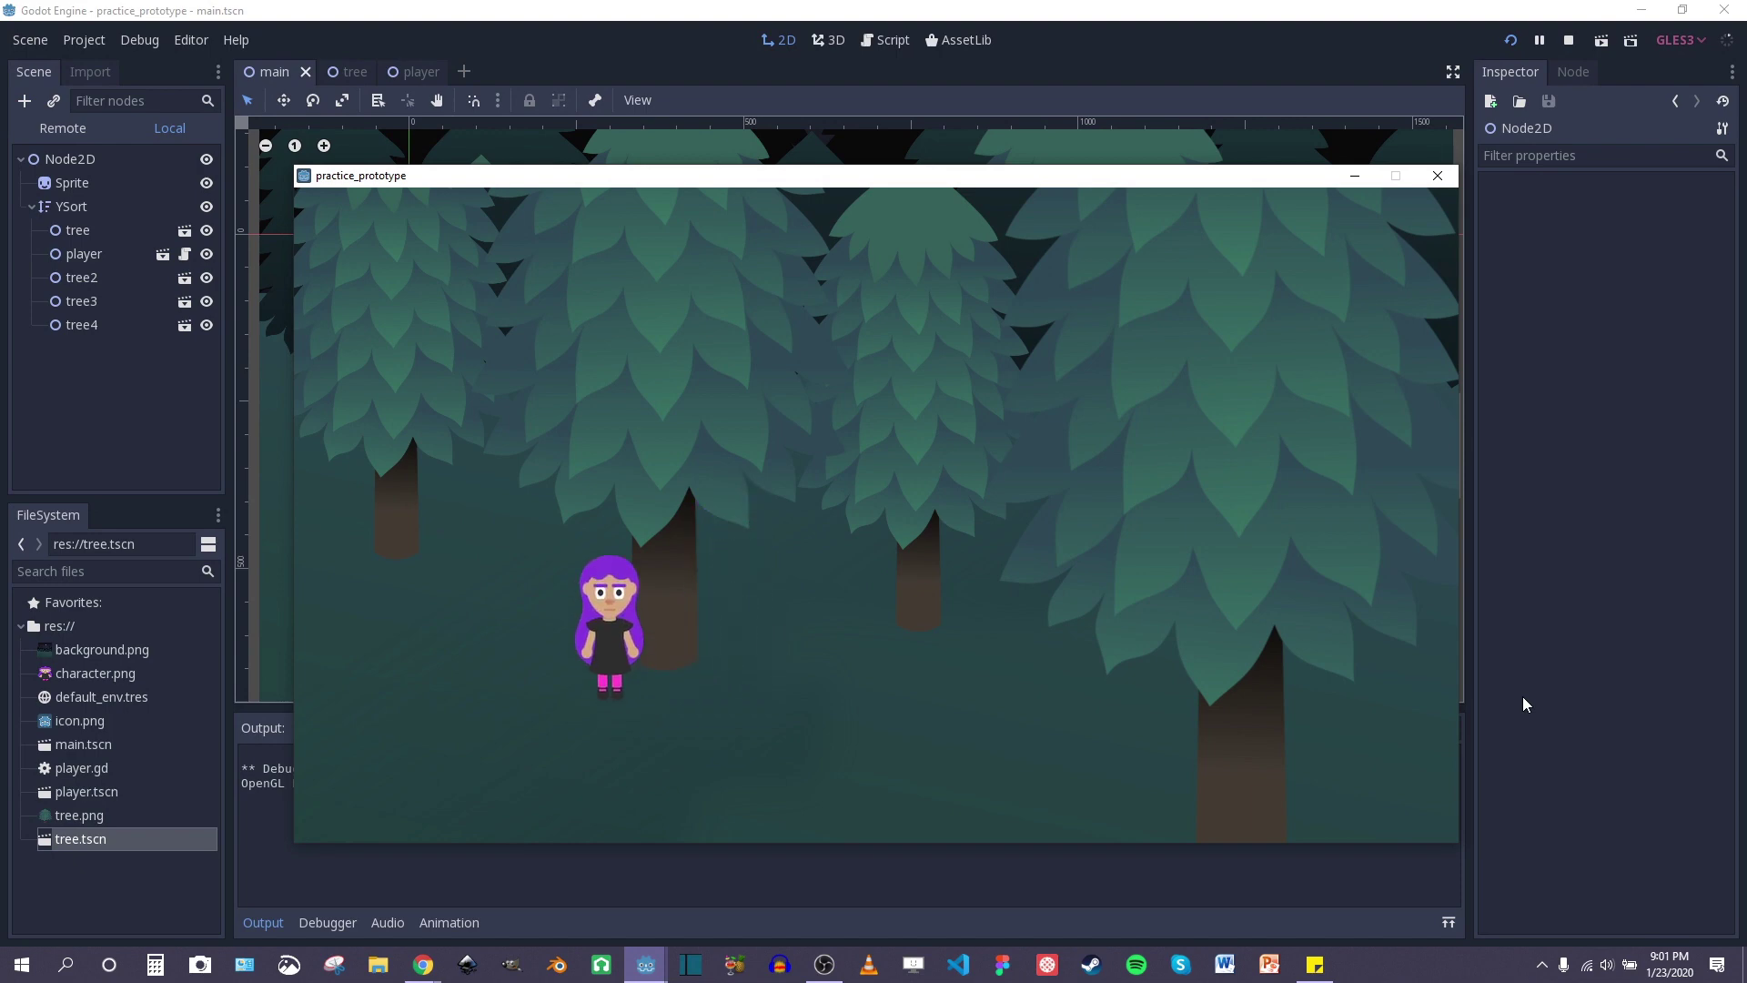
key("Right")
key("Down")
key("Up")
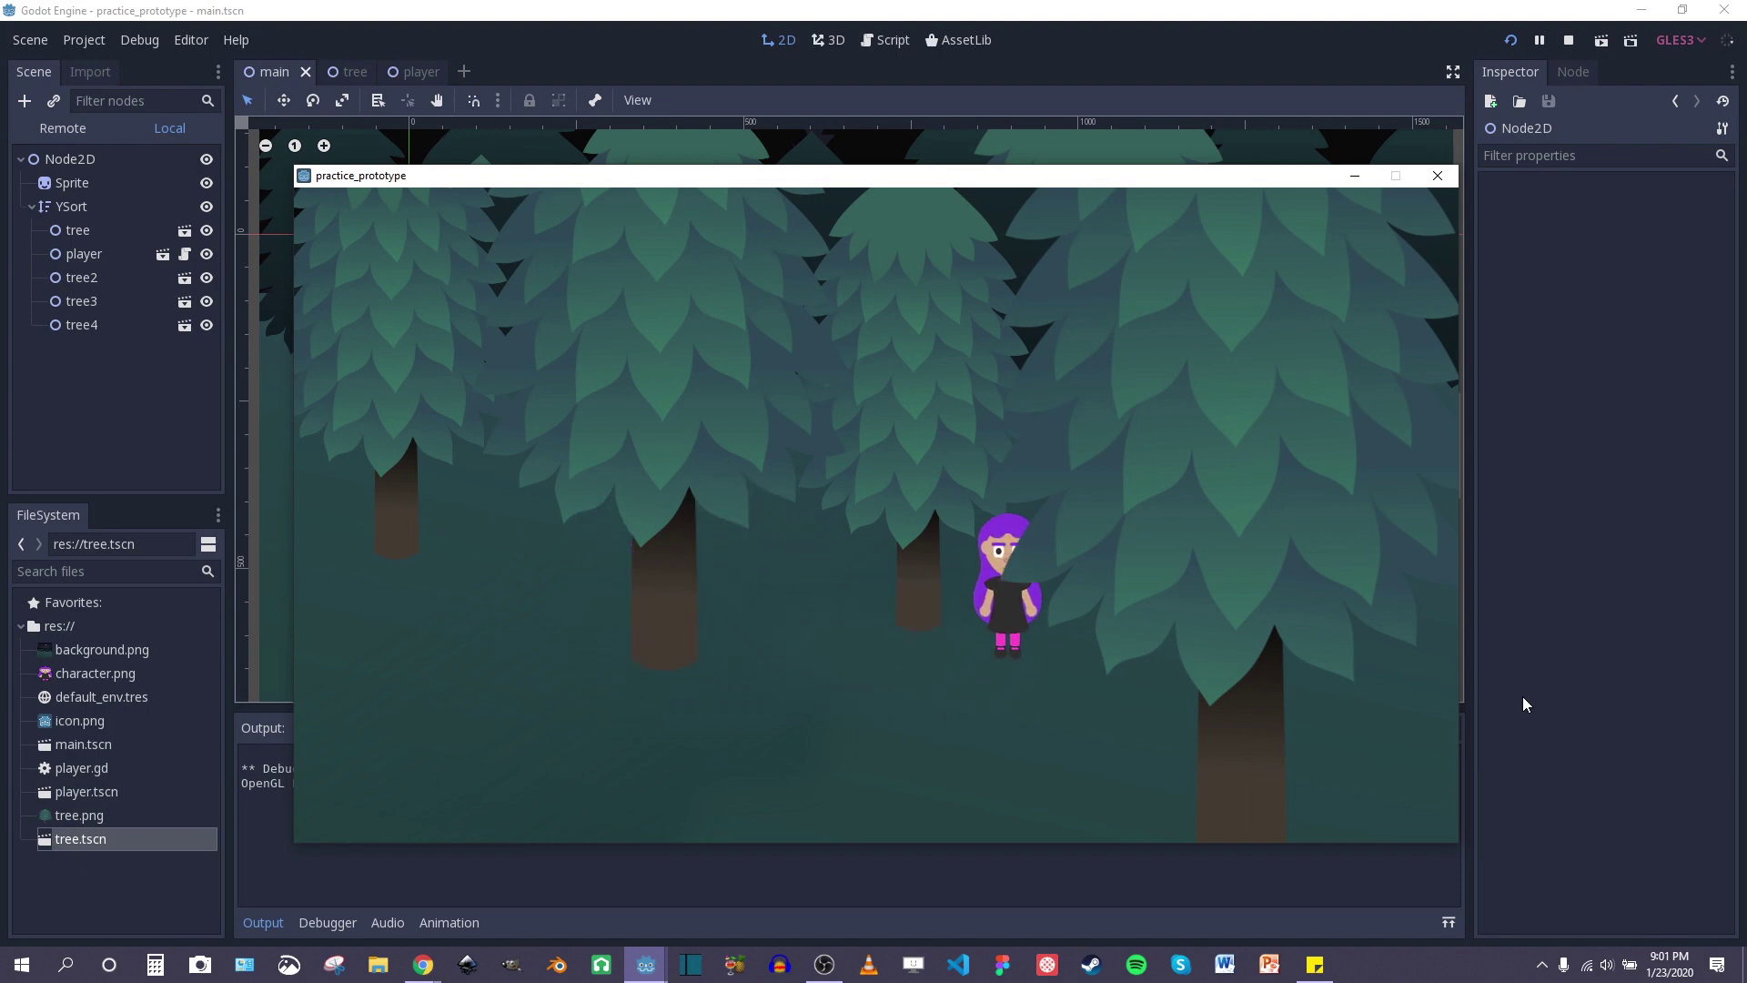
key("Down")
key("Right")
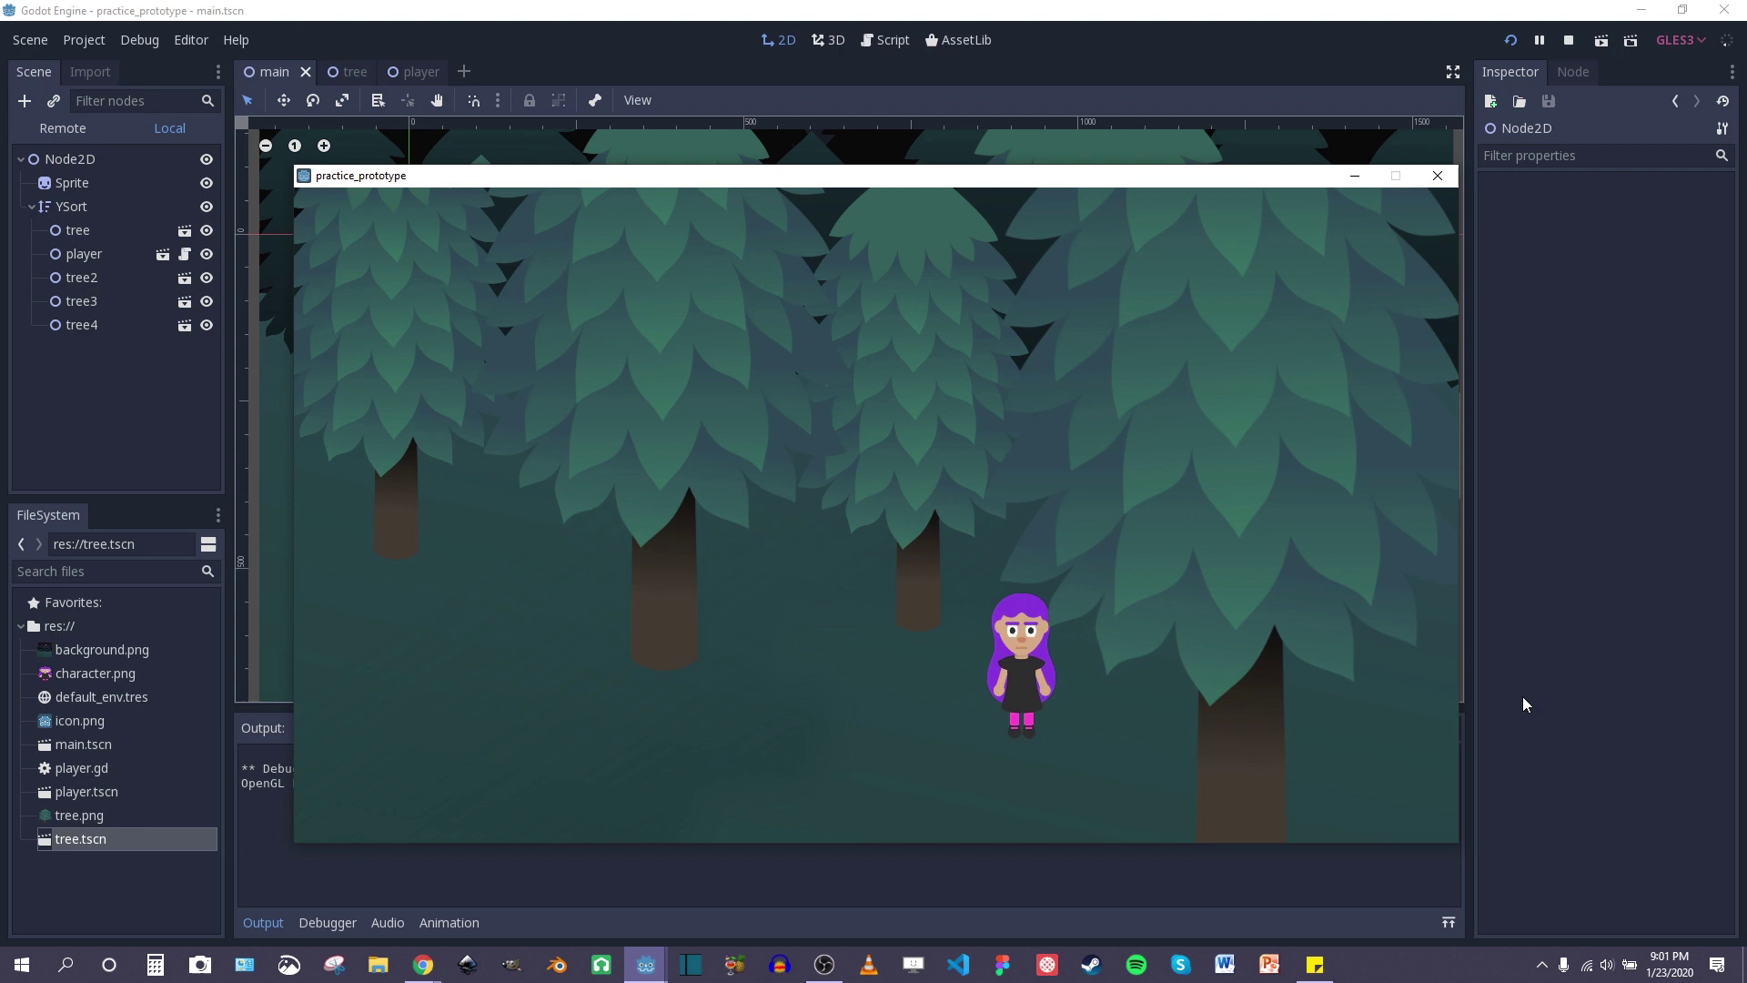
key("Down")
key("Left")
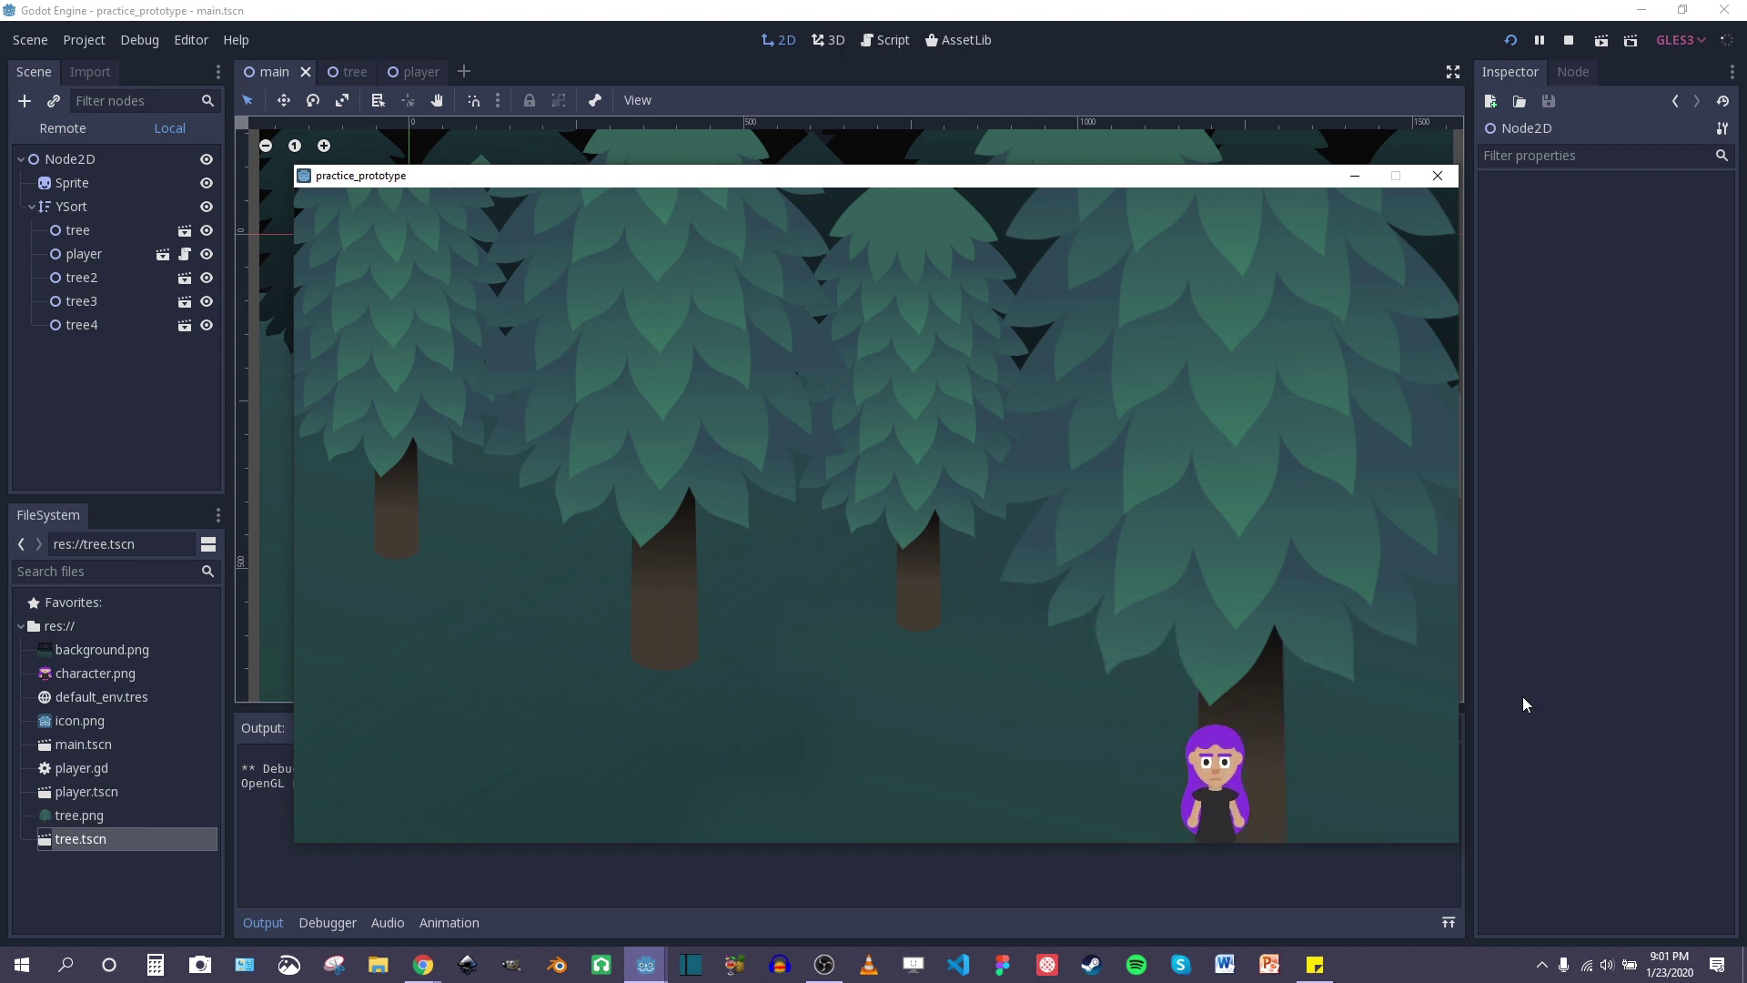
Step: Walk the character back from the large tree, passing in front of and behind the trunks to check the overlap order
key("Right")
key("Up")
key("Left")
key("Up")
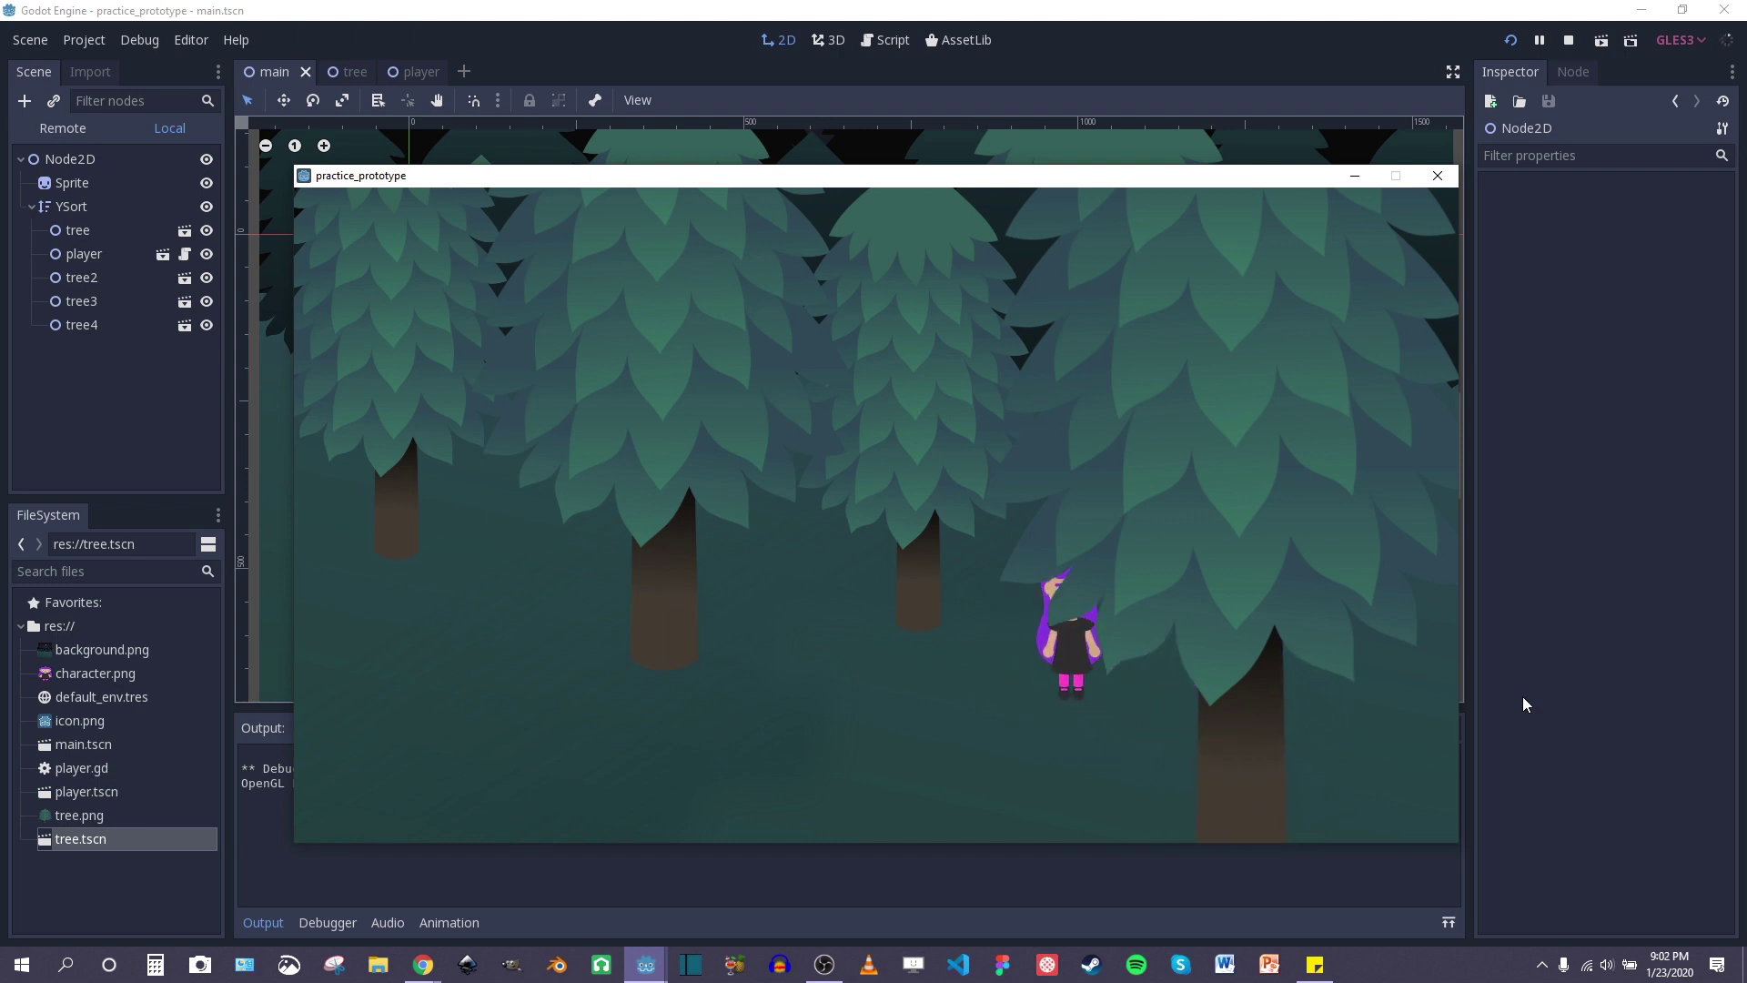
key("Down")
key("Left")
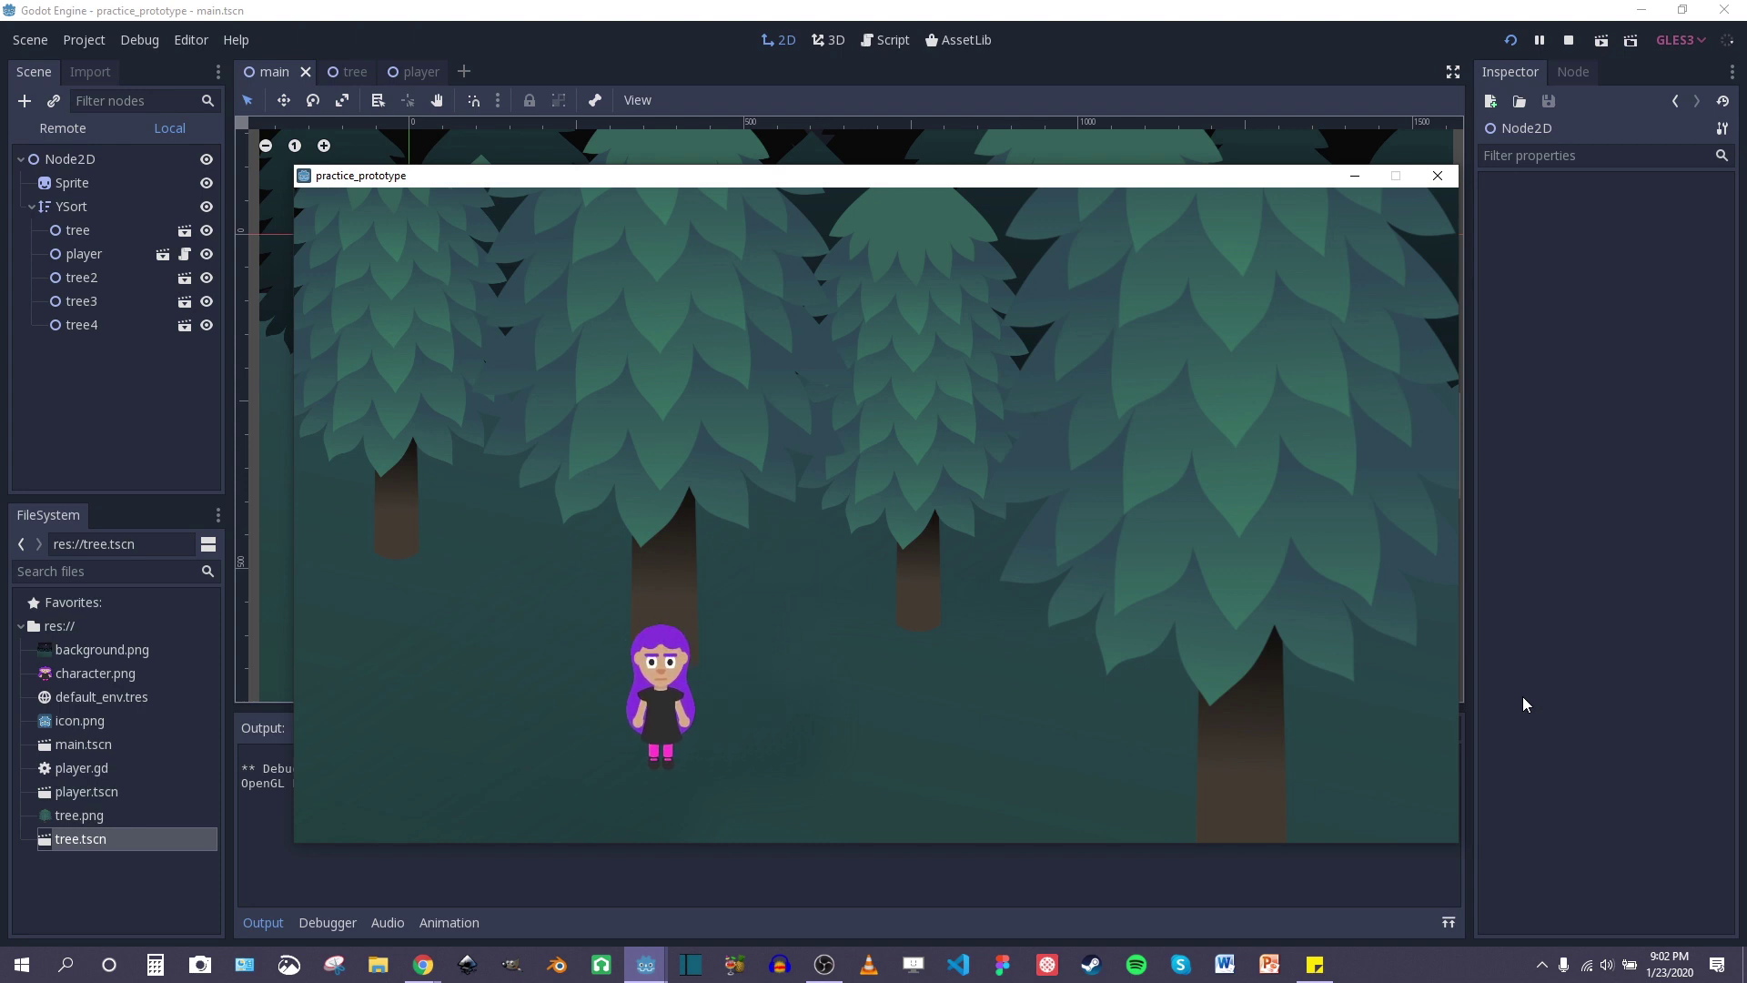
key("Up")
key("Down")
key("Right")
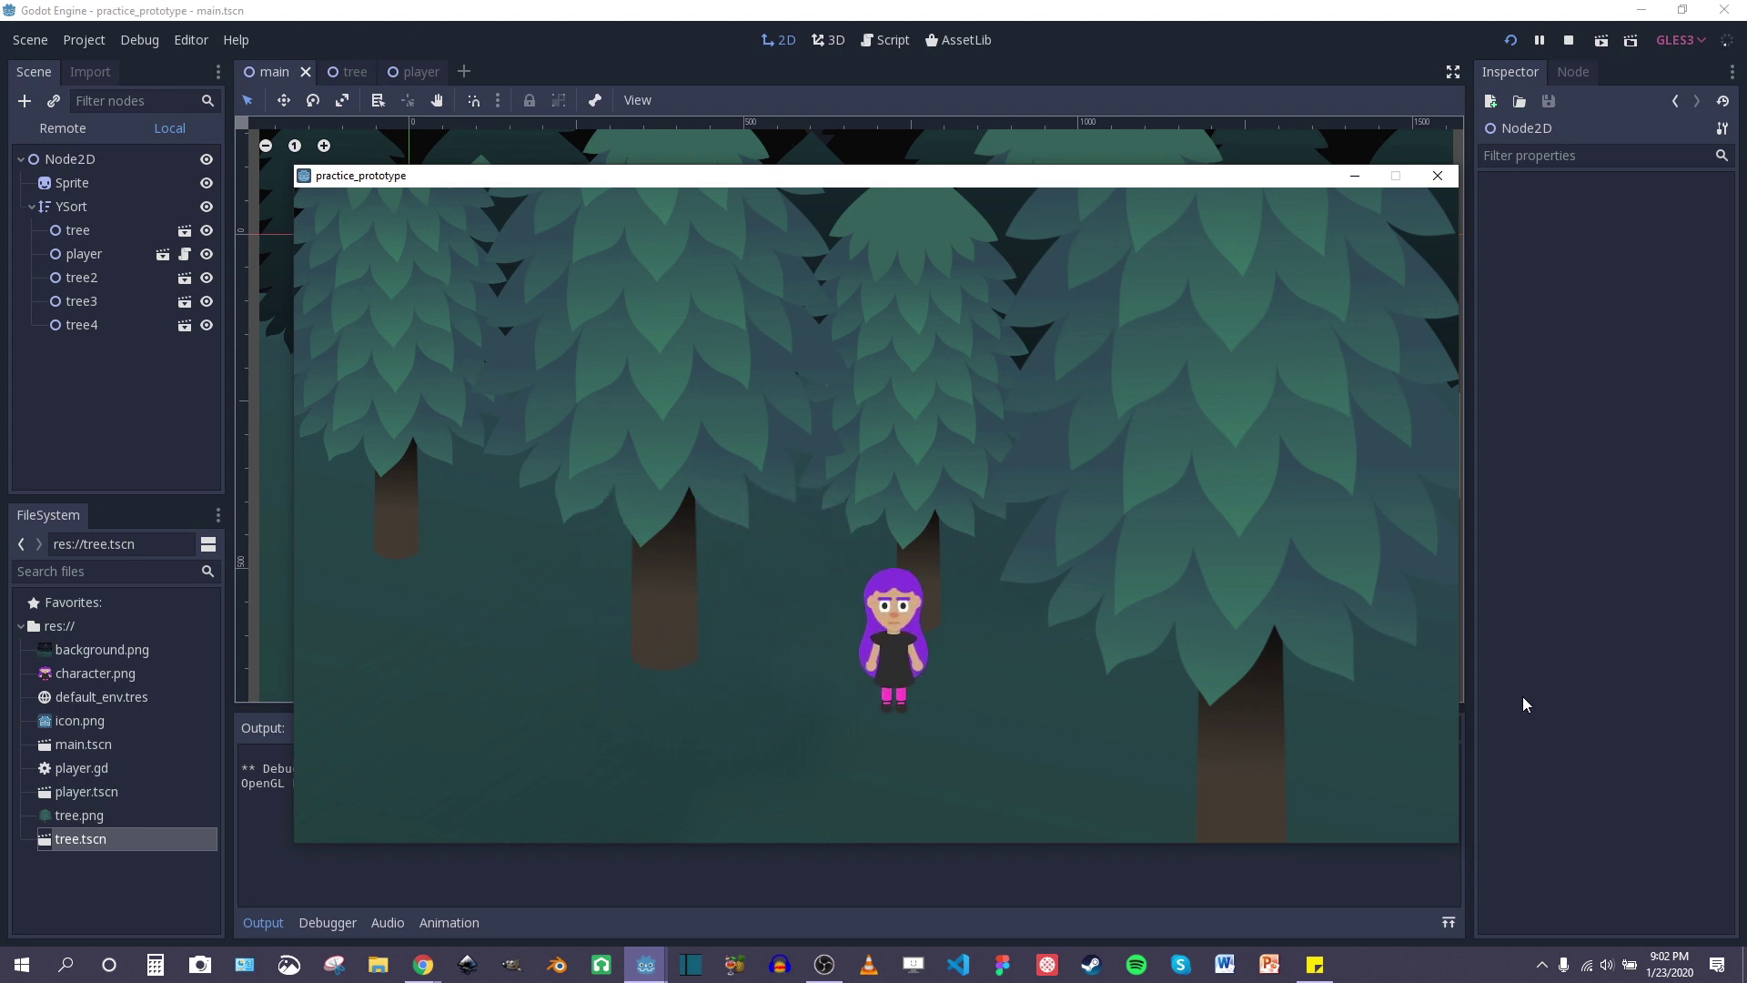
key("Up")
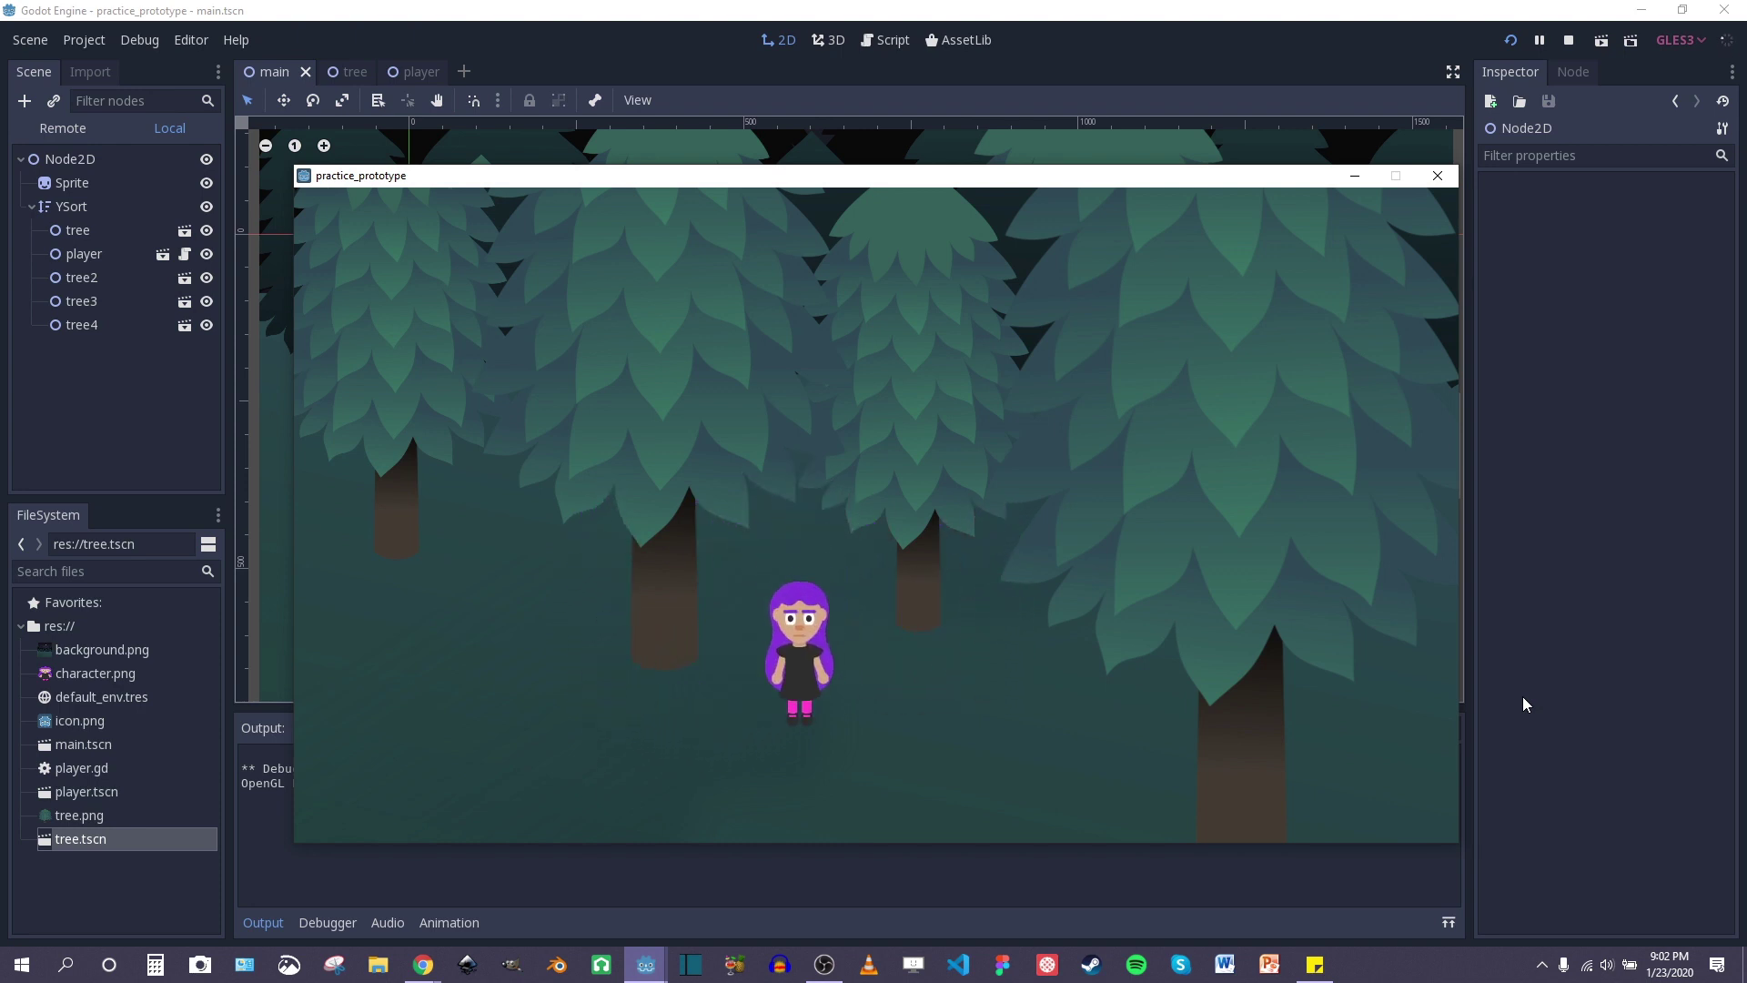
key("Left")
key("Up")
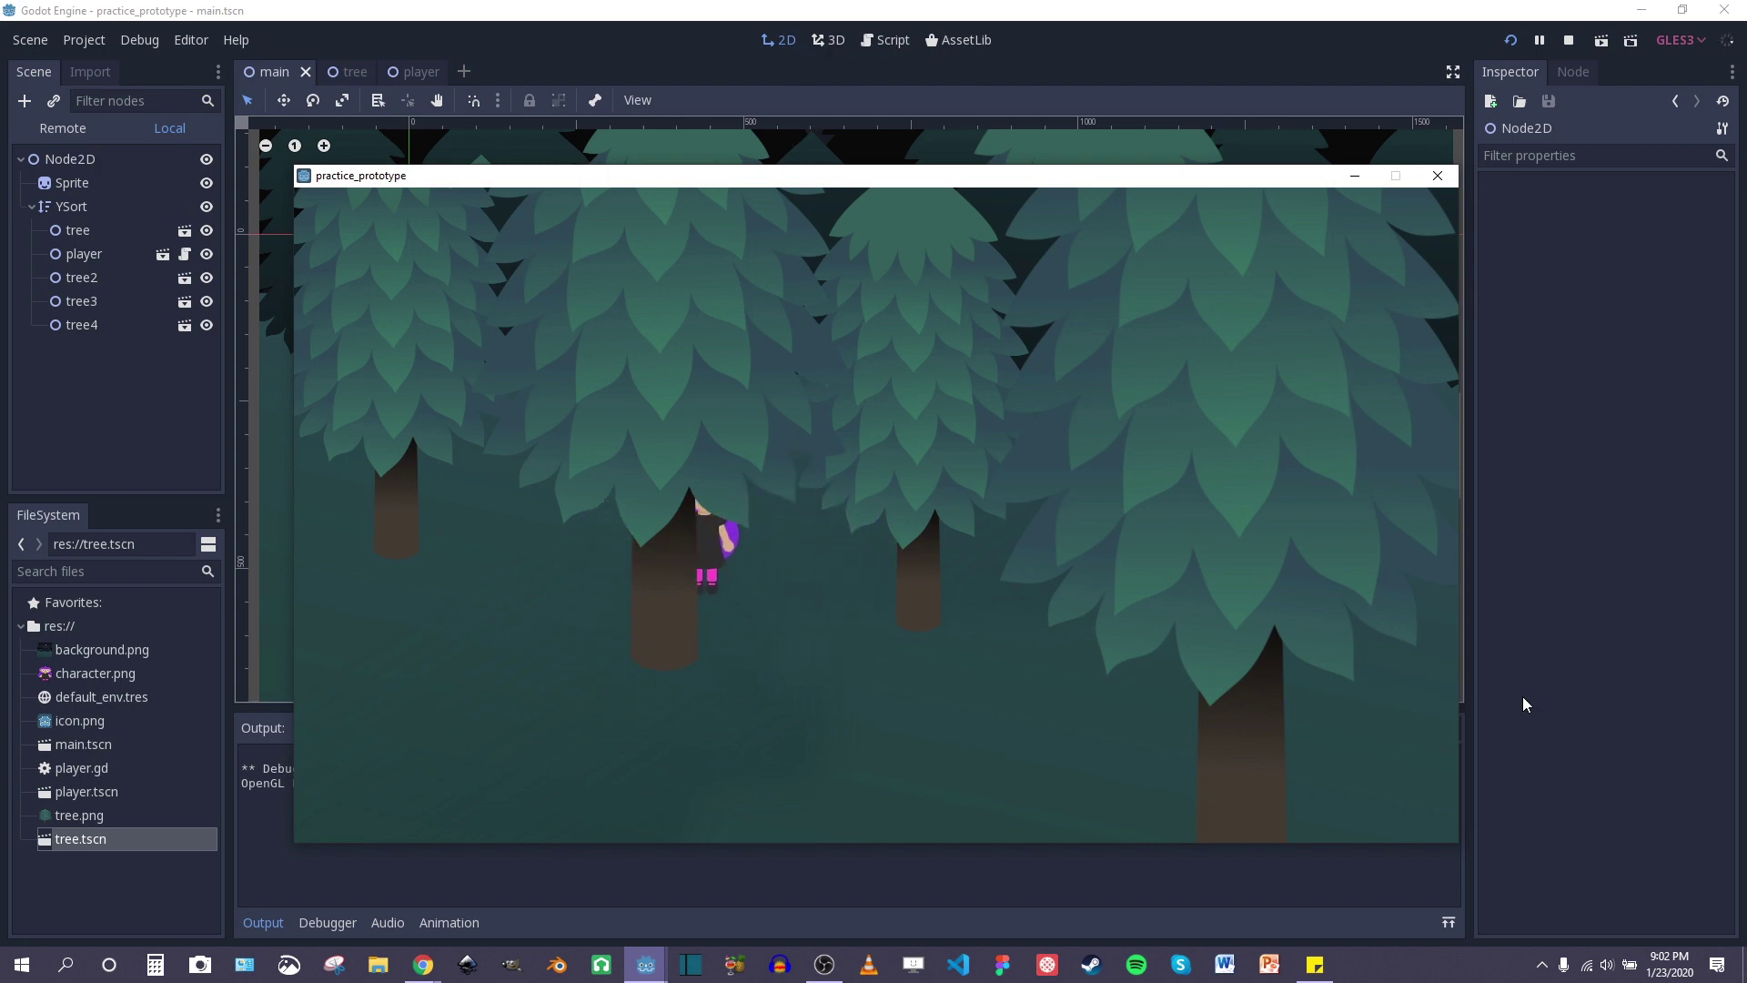
key("Left")
key("Up")
key("Down")
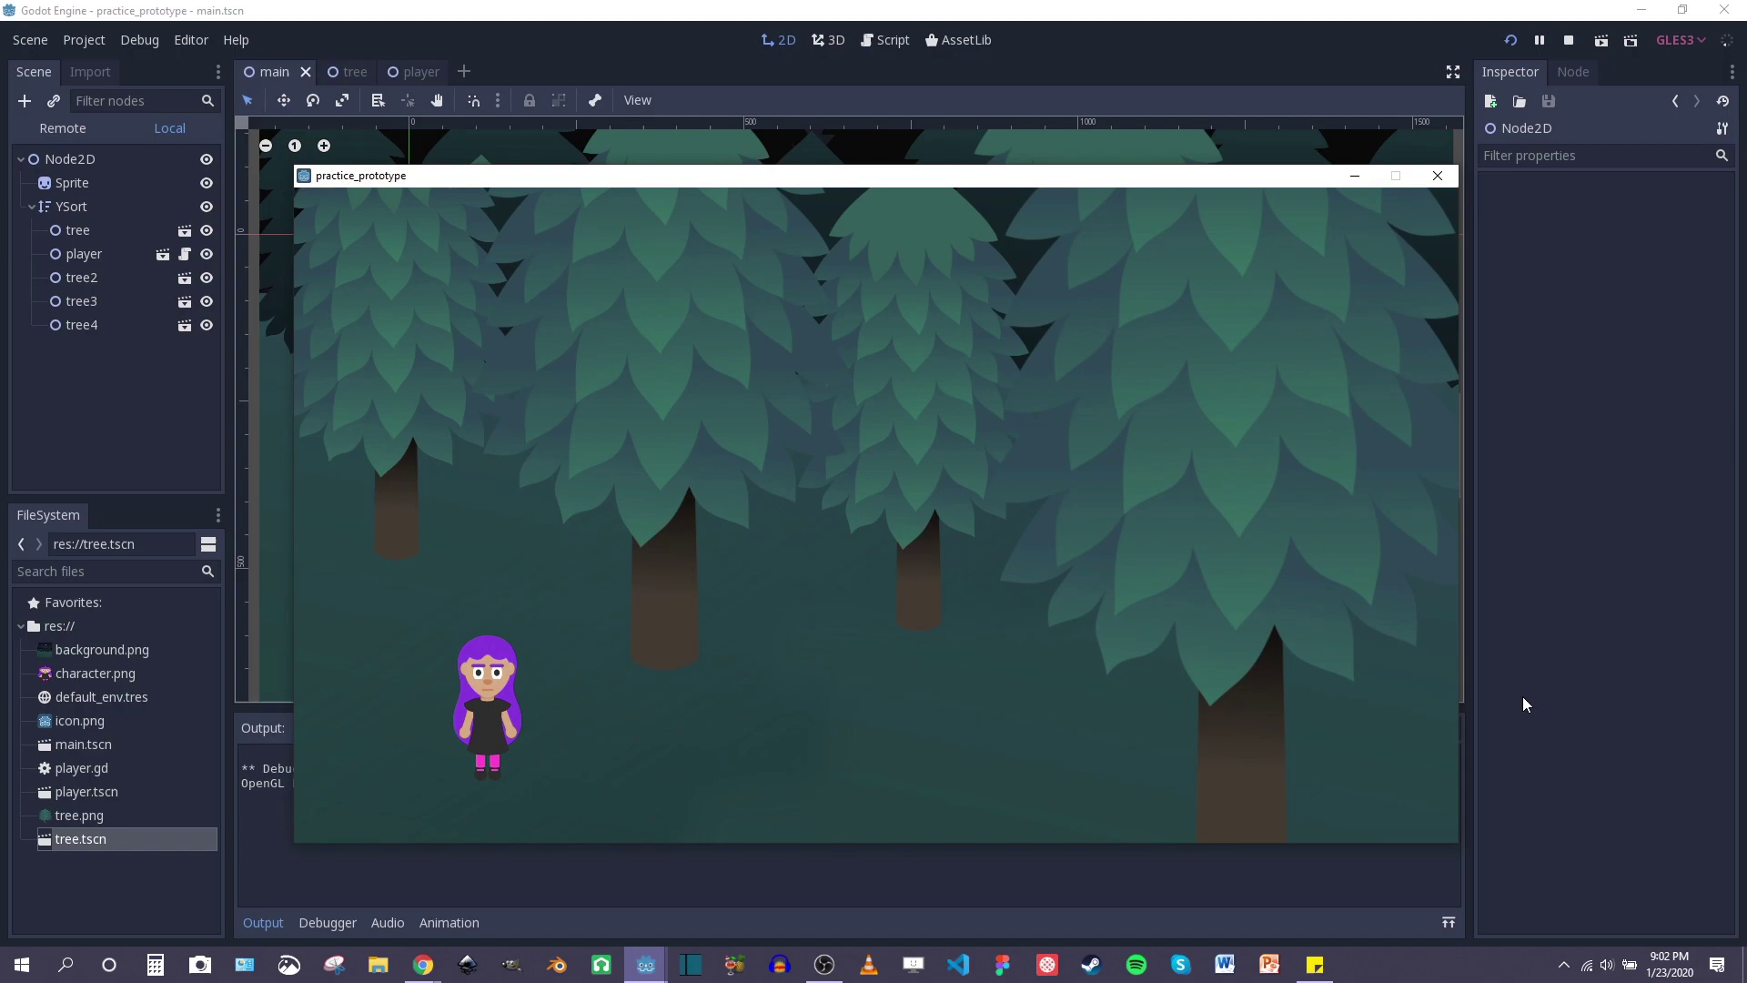